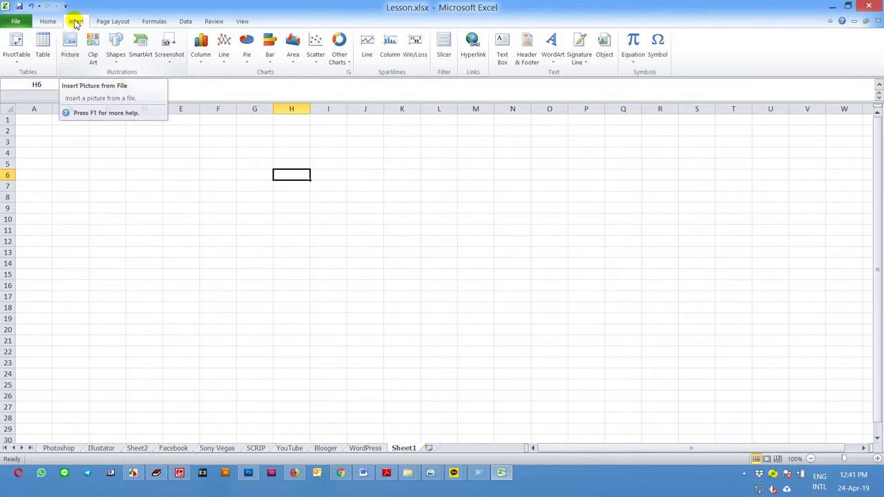
Insert the Sony-Vegas-Pro jpg from the Desktop into Sheet1
{"action": "left_click", "coordinate": [70, 47]}
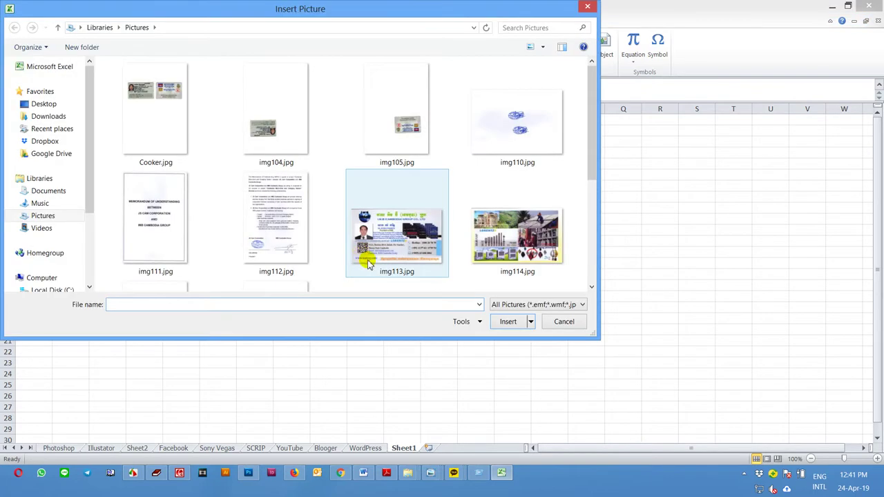
{"action": "left_click", "coordinate": [276, 191]}
{"action": "scroll", "coordinate": [314, 220], "scroll_direction": "down", "scroll_amount": 10}
{"action": "scroll", "coordinate": [315, 219], "scroll_direction": "up", "scroll_amount": 5}
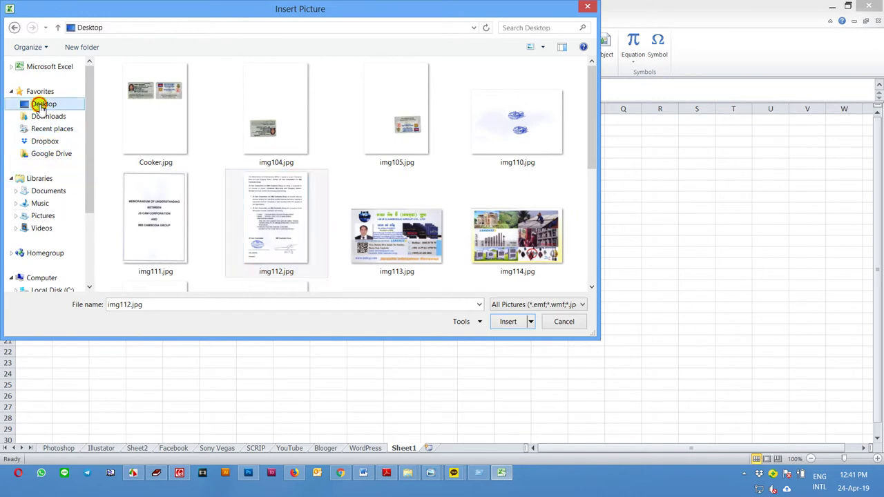
{"action": "left_click", "coordinate": [43, 104]}
{"action": "scroll", "coordinate": [363, 242], "scroll_direction": "down", "scroll_amount": 3}
{"action": "scroll", "coordinate": [373, 240], "scroll_direction": "down", "scroll_amount": 3}
{"action": "left_click", "coordinate": [452, 241]}
{"action": "left_click", "coordinate": [507, 321]}
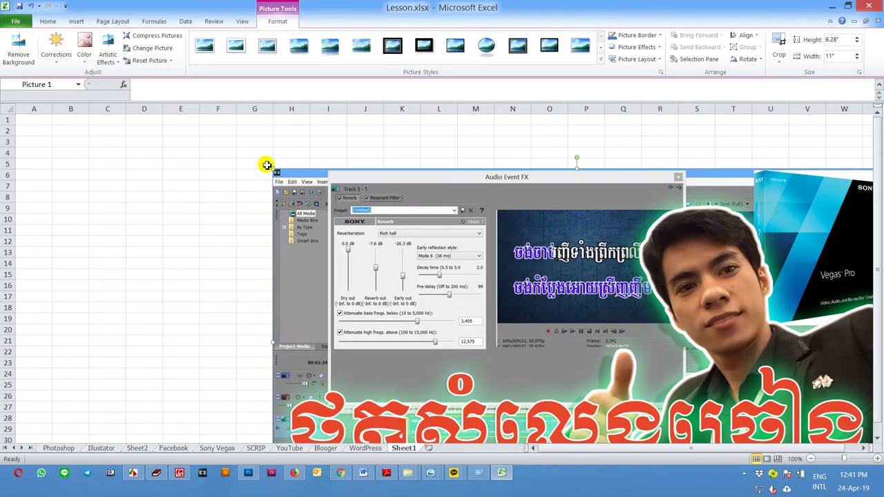
Shrink the picture to about 2.73" × 4.78" and place it over B4:I17
{"action": "left_click_drag", "start_coordinate": [275, 170], "coordinate": [612, 365]}
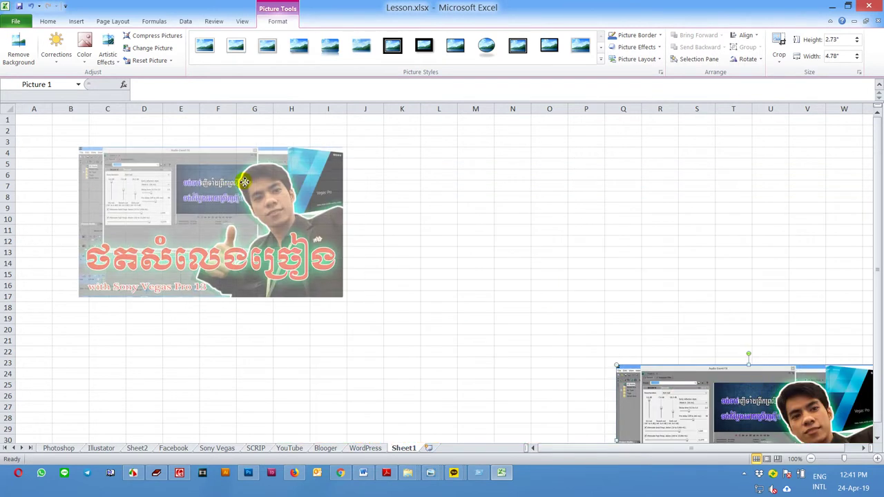
{"action": "left_click_drag", "start_coordinate": [743, 405], "coordinate": [209, 187]}
{"action": "left_click", "coordinate": [413, 264]}
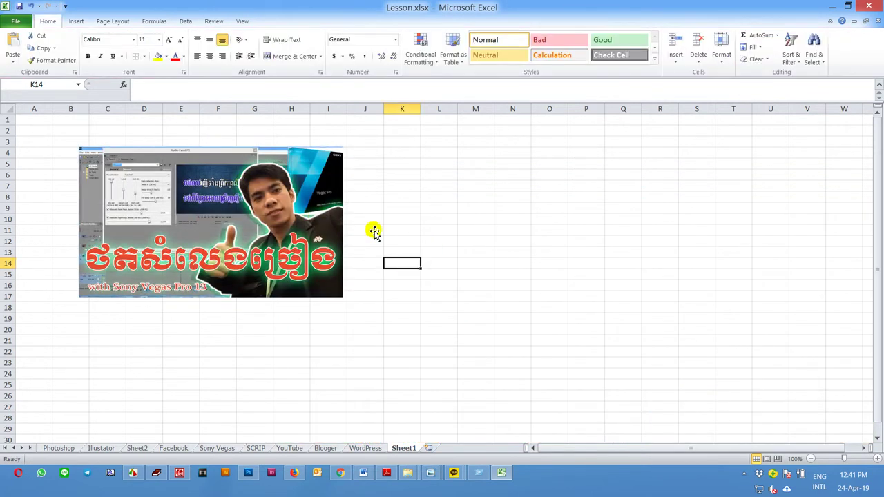
Insert Adobe-Illustrator-Lesson-10.jpg, using the Tiles view to find it
{"action": "left_click", "coordinate": [74, 21]}
{"action": "left_click", "coordinate": [68, 52]}
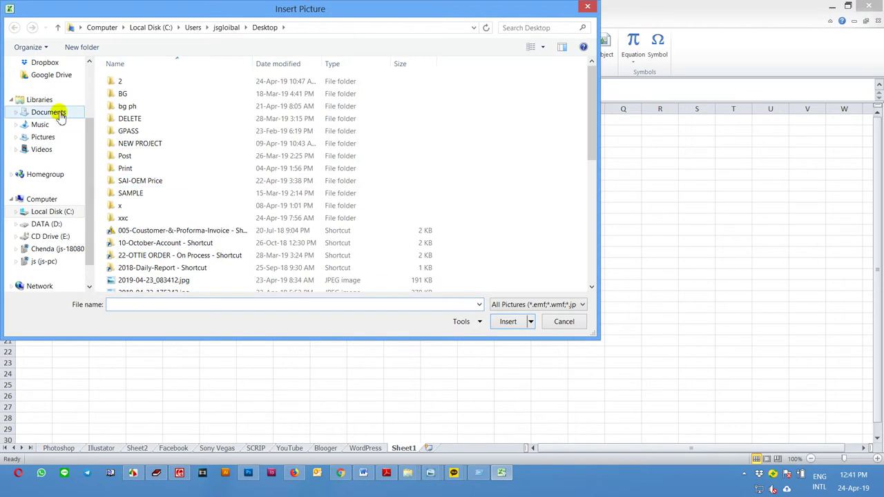
{"action": "scroll", "coordinate": [244, 215], "scroll_direction": "down", "scroll_amount": 4}
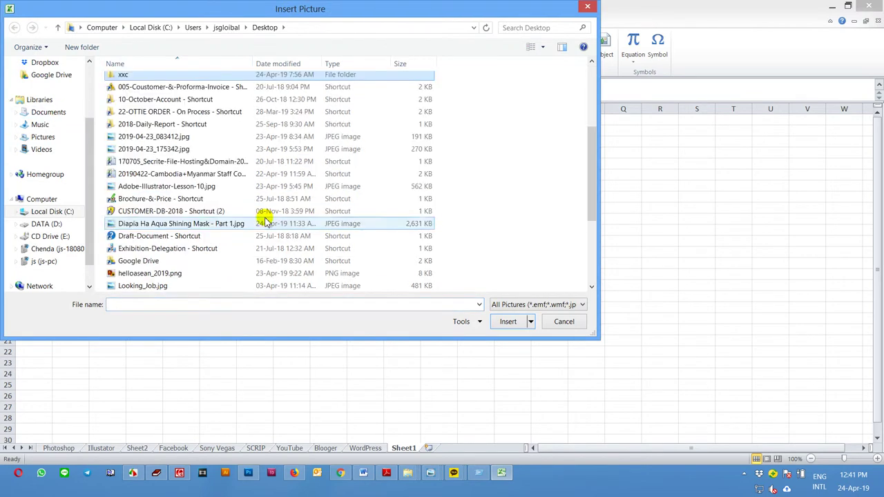
{"action": "left_click", "coordinate": [530, 46]}
{"action": "left_click", "coordinate": [458, 266]}
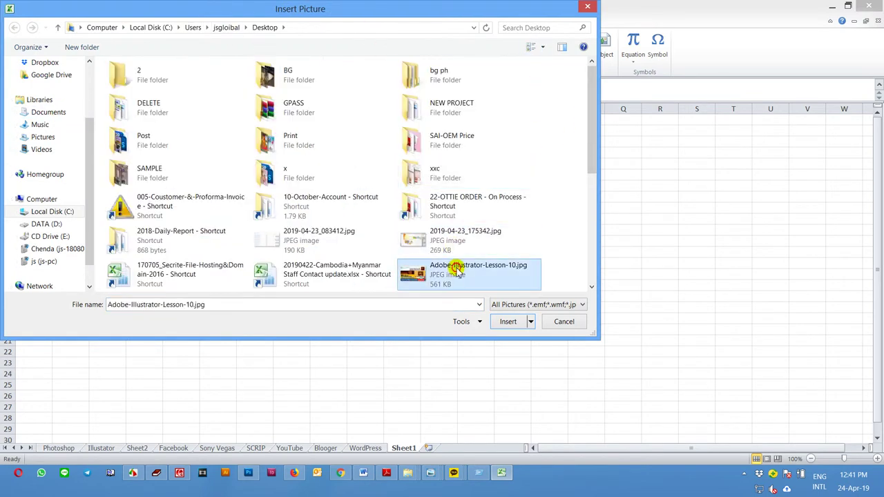
{"action": "left_click", "coordinate": [501, 322]}
Shrink the Illustrator picture to about 2.7" × 4.73" and place it over K4:Q17
{"action": "left_click_drag", "start_coordinate": [387, 258], "coordinate": [516, 336]}
{"action": "mouse_move", "coordinate": [384, 258]}
{"action": "left_mouse_down"}
{"action": "mouse_move", "coordinate": [677, 430]}
{"action": "mouse_move", "coordinate": [390, 147]}
{"action": "mouse_move", "coordinate": [465, 185]}
{"action": "left_mouse_up"}
{"action": "mouse_move", "coordinate": [690, 314]}
{"action": "left_mouse_down"}
{"action": "mouse_move", "coordinate": [597, 275]}
{"action": "mouse_move", "coordinate": [628, 301]}
{"action": "left_mouse_up"}
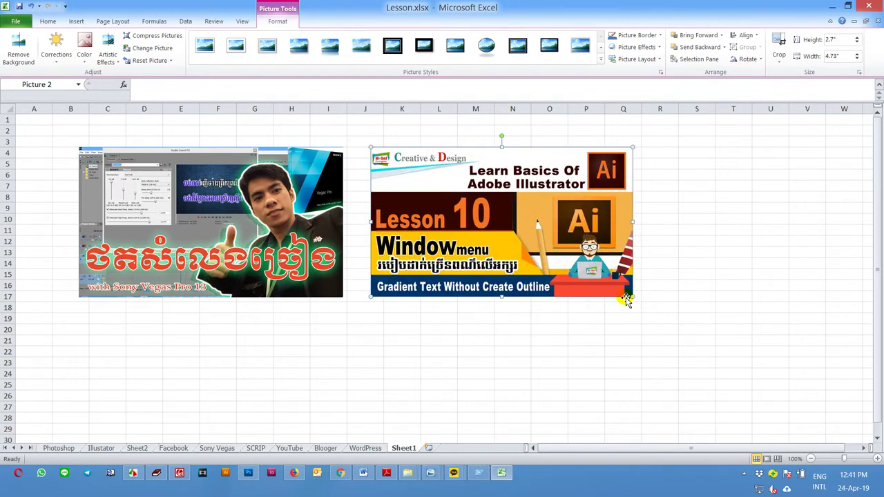
{"action": "left_click", "coordinate": [148, 330]}
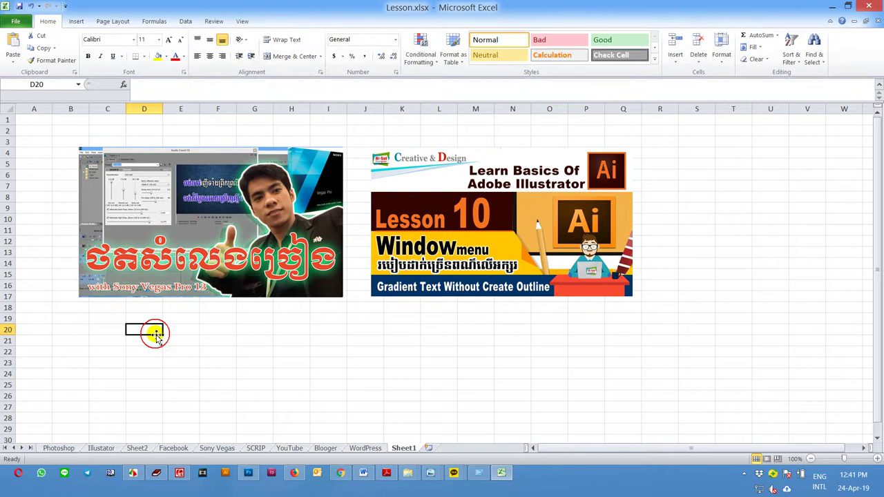
Insert the Photoshop-CS5-Lesson-23 jpg into Sheet1
{"action": "left_click", "coordinate": [76, 21]}
{"action": "left_click_drag", "start_coordinate": [588, 89], "coordinate": [594, 199]}
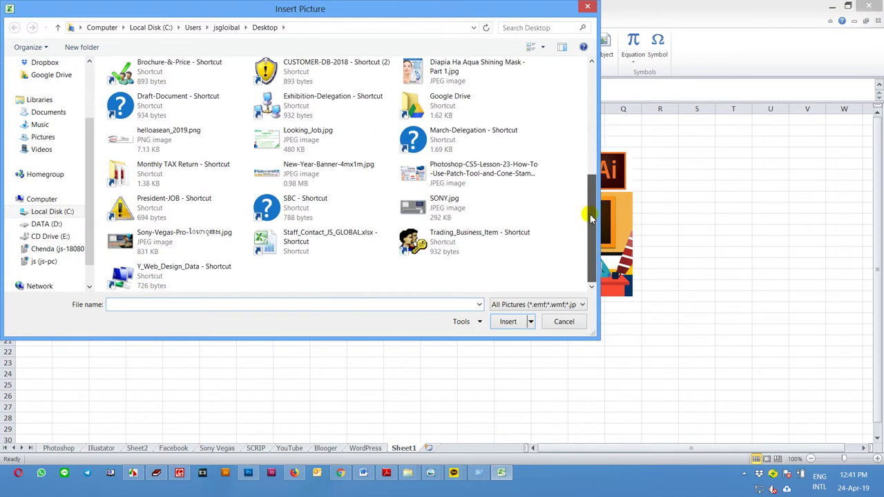
{"action": "left_click", "coordinate": [459, 176]}
{"action": "left_click", "coordinate": [508, 322]}
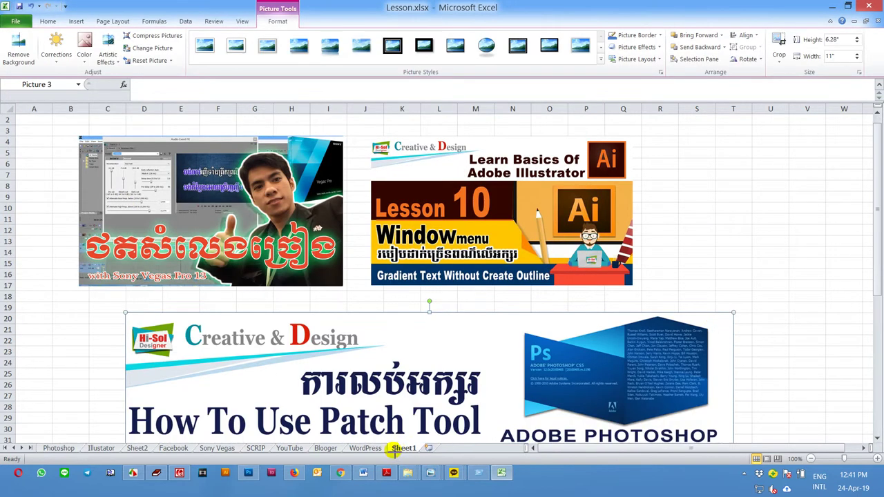
Shrink the Photoshop picture to 3.79" × 6.63" and move it under the first two
{"action": "left_click_drag", "start_coordinate": [734, 323], "coordinate": [417, 410]}
{"action": "scroll", "coordinate": [495, 350], "scroll_direction": "down", "scroll_amount": 4}
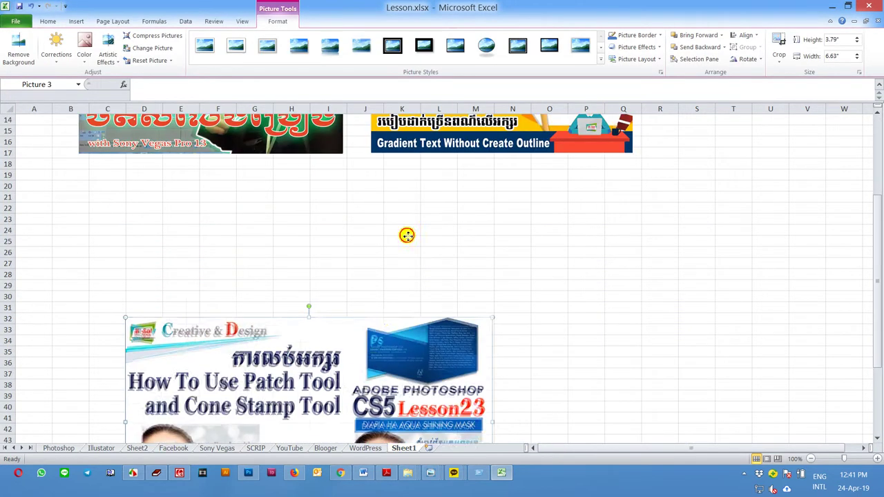
{"action": "left_click_drag", "start_coordinate": [498, 351], "coordinate": [493, 257]}
{"action": "scroll", "coordinate": [492, 257], "scroll_direction": "up", "scroll_amount": 2}
{"action": "scroll", "coordinate": [493, 257], "scroll_direction": "up", "scroll_amount": 3}
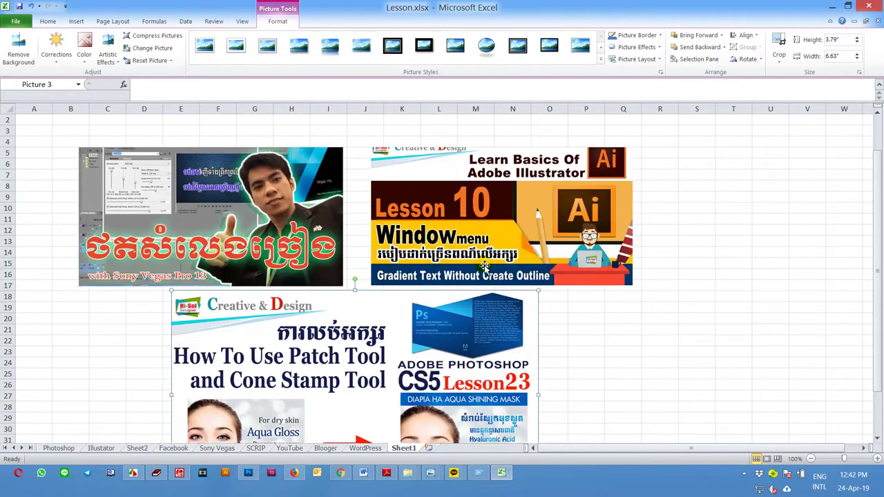
{"action": "left_click", "coordinate": [269, 220]}
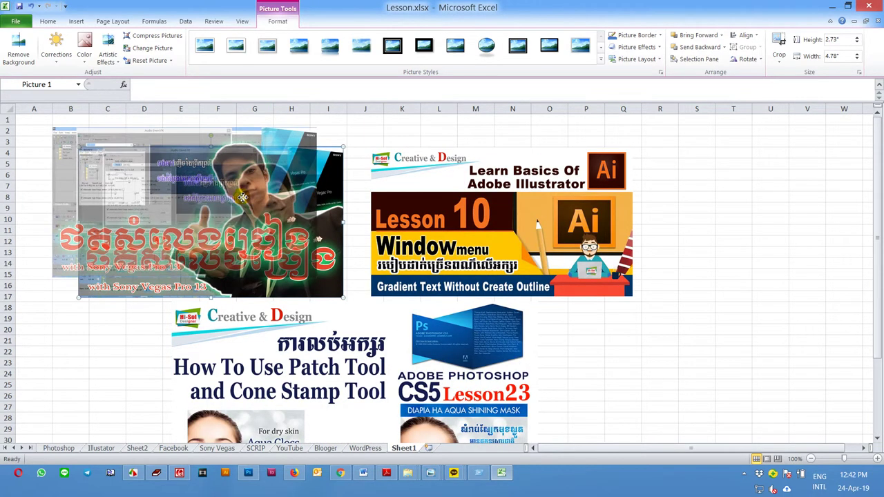
Move Sony Vegas to rows 2–15 and give the Illustrator picture its 2.73" height
{"action": "left_click_drag", "start_coordinate": [247, 204], "coordinate": [201, 195]}
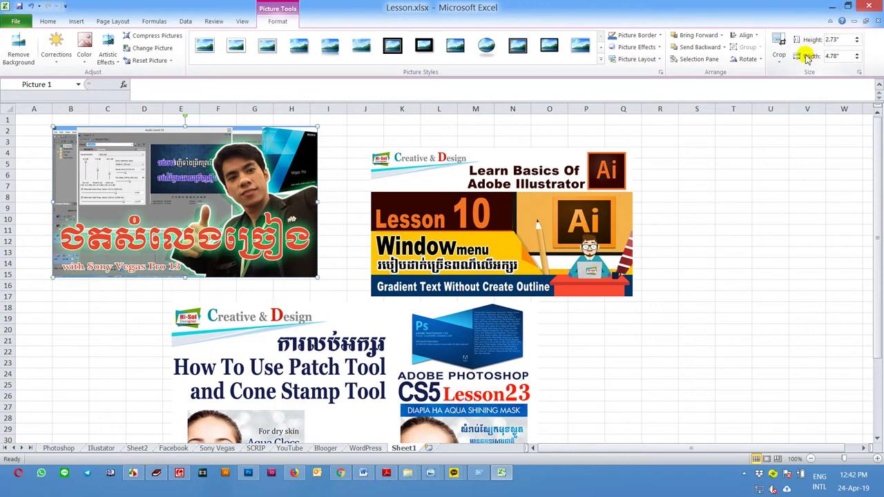
{"action": "right_click", "coordinate": [838, 42]}
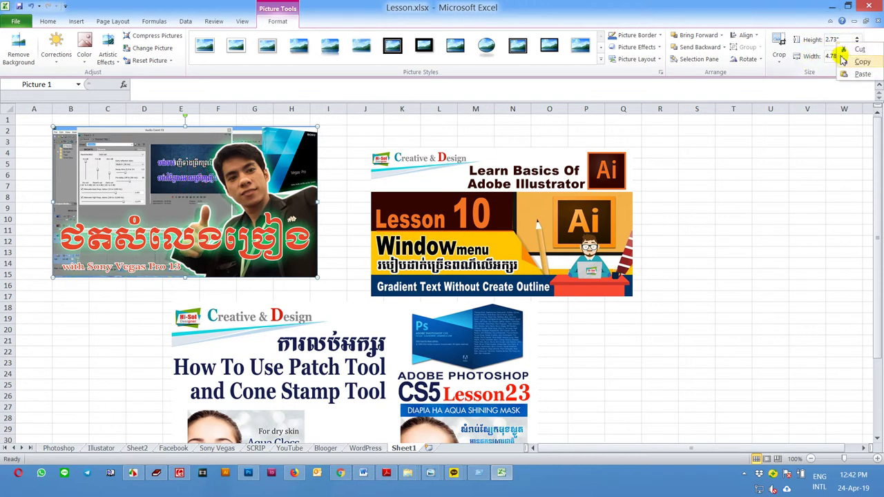
{"action": "left_click", "coordinate": [845, 62]}
{"action": "left_click", "coordinate": [616, 176]}
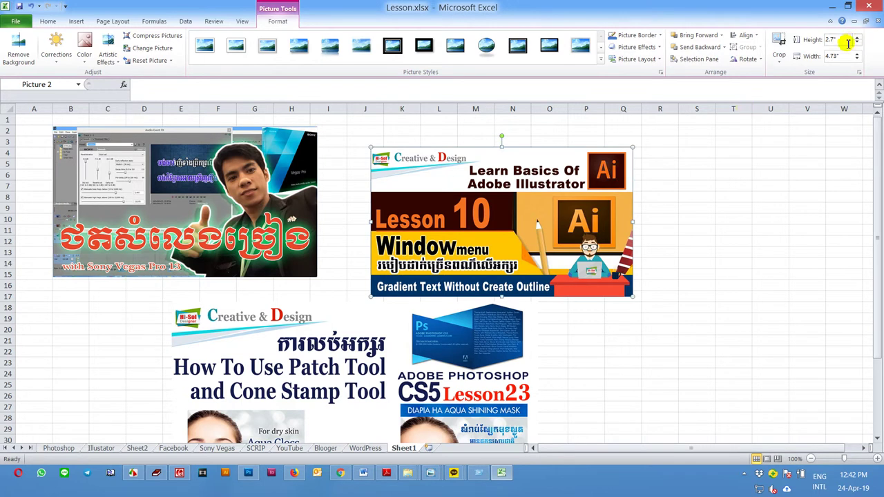
{"action": "key", "text": "ctrl+v"}
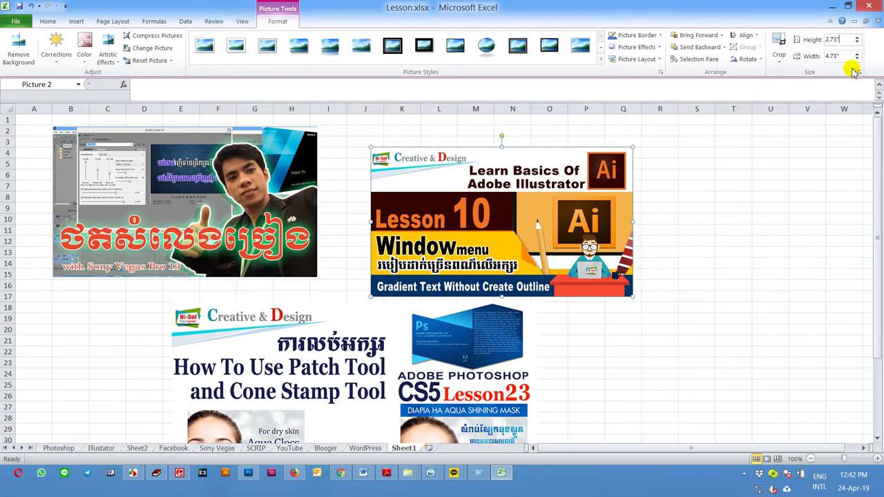
{"action": "key", "text": "Return"}
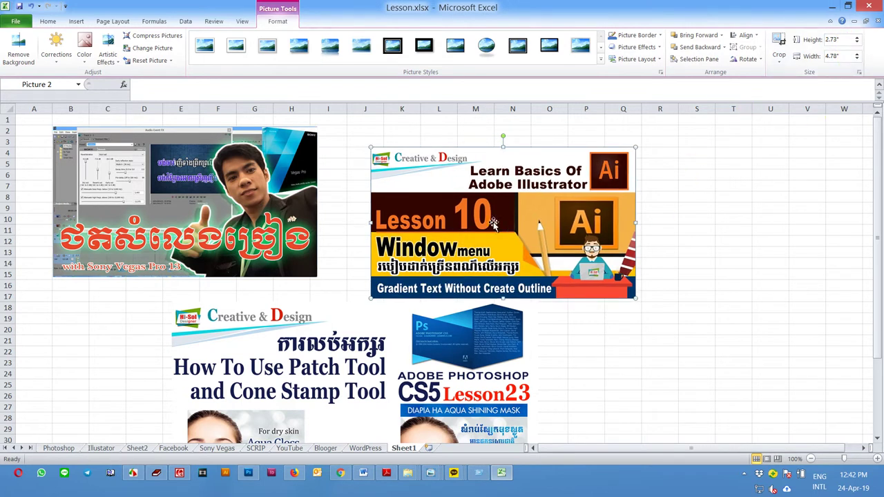
{"action": "left_click_drag", "start_coordinate": [493, 223], "coordinate": [550, 212]}
Set the Photoshop picture's height to 2.73"
{"action": "left_click", "coordinate": [465, 364]}
{"action": "scroll", "coordinate": [594, 306], "scroll_direction": "down", "scroll_amount": 1}
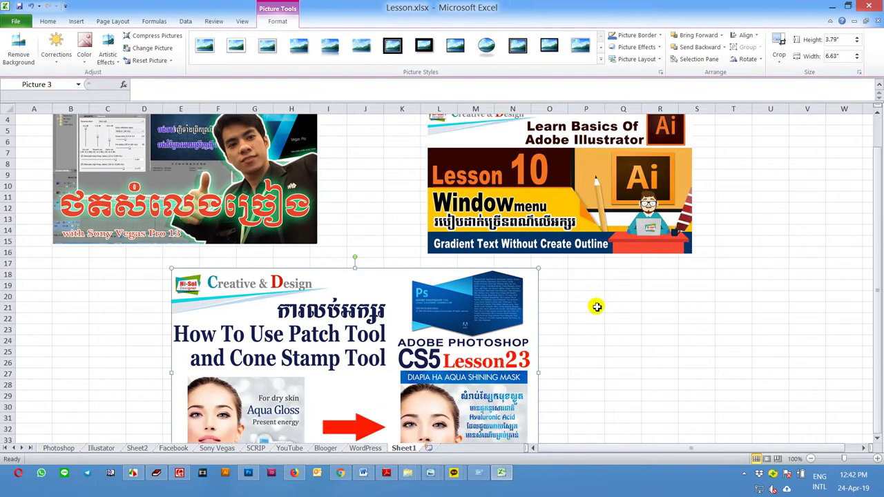
{"action": "scroll", "coordinate": [594, 306], "scroll_direction": "down", "scroll_amount": 2}
{"action": "scroll", "coordinate": [595, 306], "scroll_direction": "down", "scroll_amount": 1}
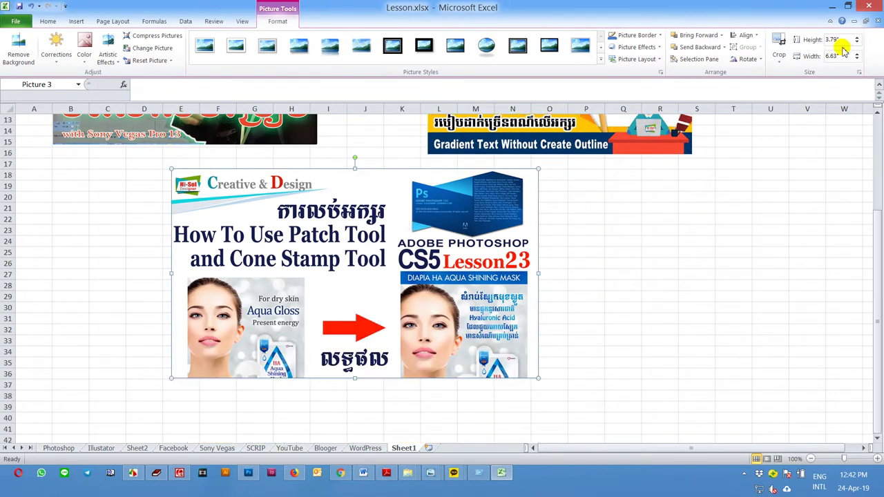
{"action": "type", "text": "2.73"}
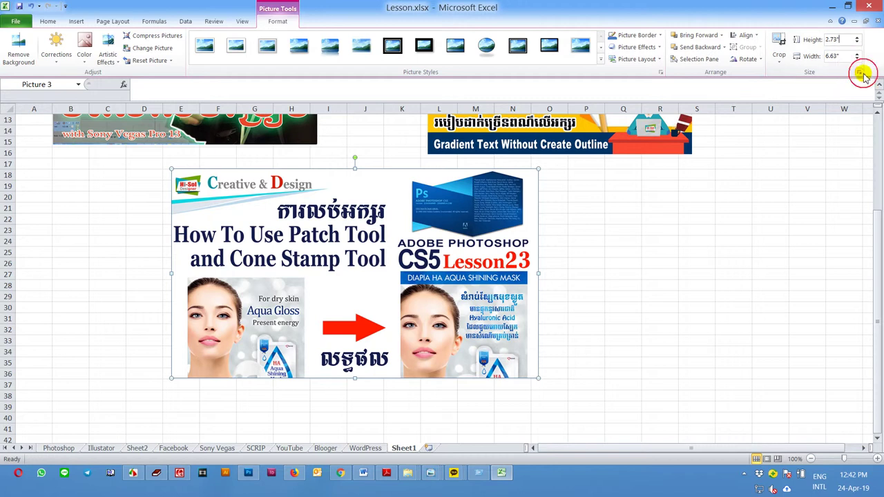
{"action": "key", "text": "Return"}
{"action": "scroll", "coordinate": [760, 311], "scroll_direction": "up", "scroll_amount": 1}
{"action": "scroll", "coordinate": [760, 311], "scroll_direction": "up", "scroll_amount": 1}
{"action": "left_click", "coordinate": [266, 191]}
{"action": "scroll", "coordinate": [488, 270], "scroll_direction": "up", "scroll_amount": 2}
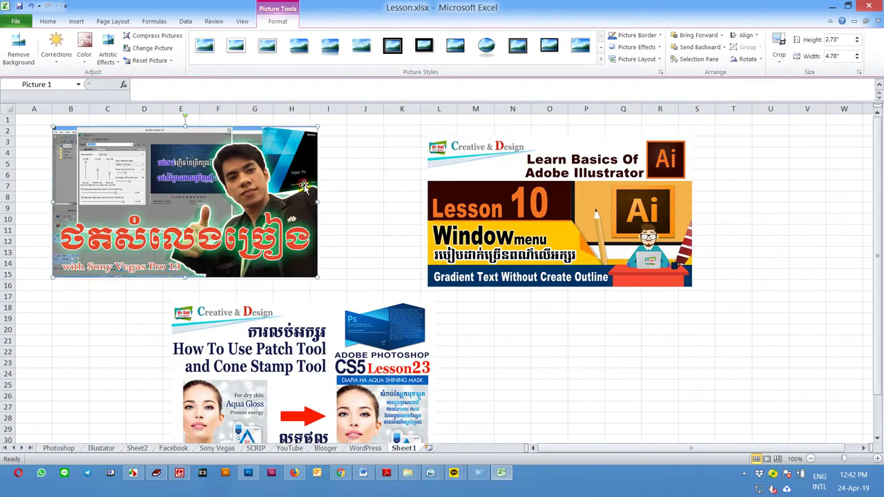
Align the Photoshop picture's left edge with the Sony Vegas picture
{"action": "left_click_drag", "start_coordinate": [515, 183], "coordinate": [536, 181]}
{"action": "left_click_drag", "start_coordinate": [245, 212], "coordinate": [340, 208]}
{"action": "left_click", "coordinate": [317, 356]}
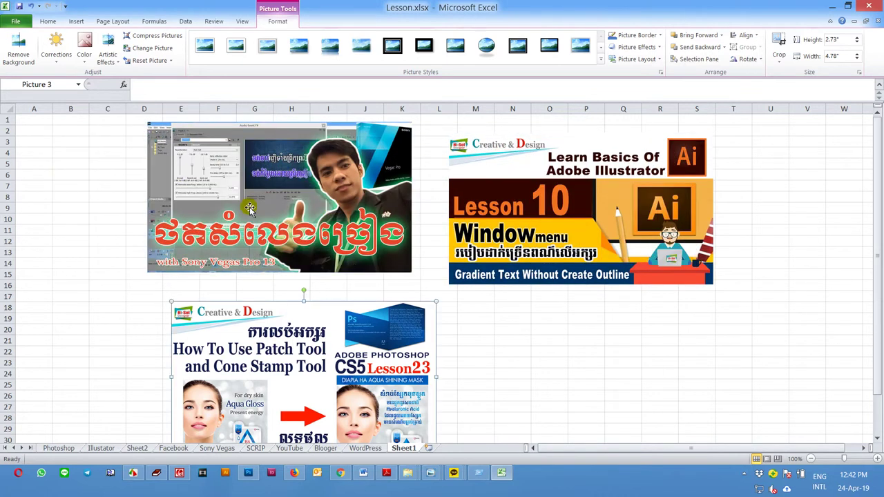
{"action": "left_click", "coordinate": [250, 208], "text": "ctrl"}
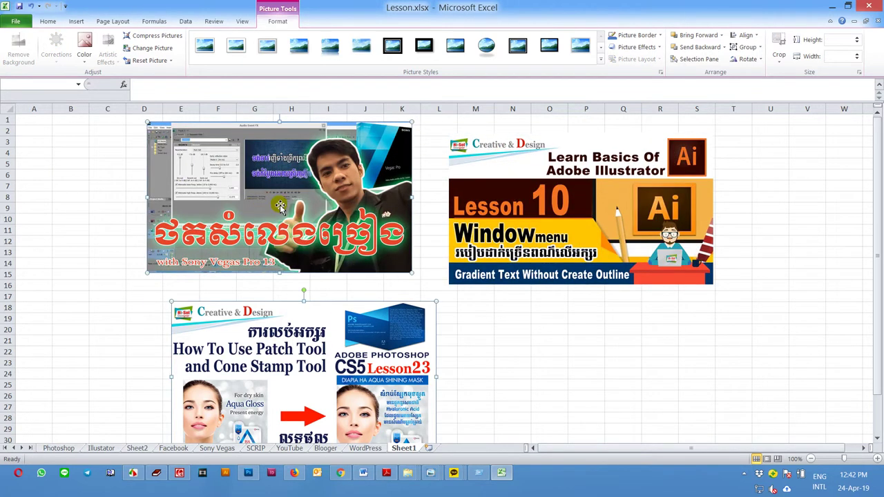
{"action": "left_click", "coordinate": [745, 34]}
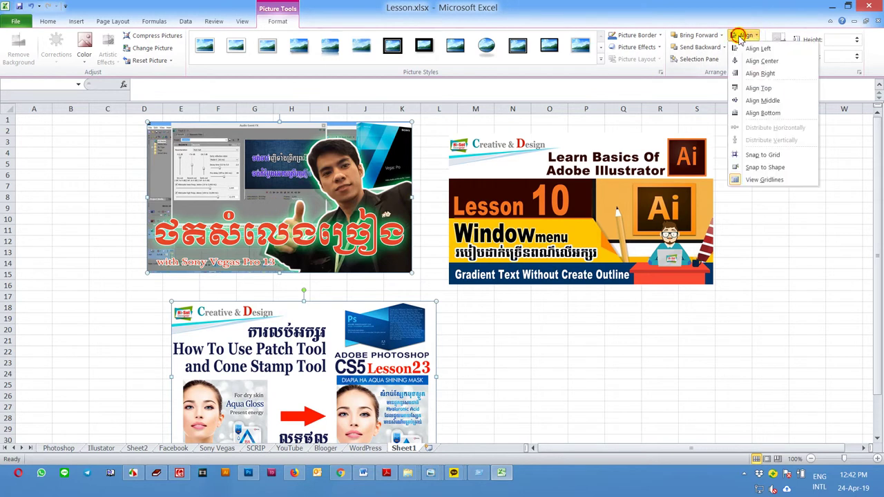
{"action": "left_click", "coordinate": [745, 49]}
Align the Illustrator picture's top with the Sony Vegas picture
{"action": "left_click", "coordinate": [607, 217]}
{"action": "left_click", "coordinate": [352, 203], "text": "ctrl"}
{"action": "left_click", "coordinate": [746, 34]}
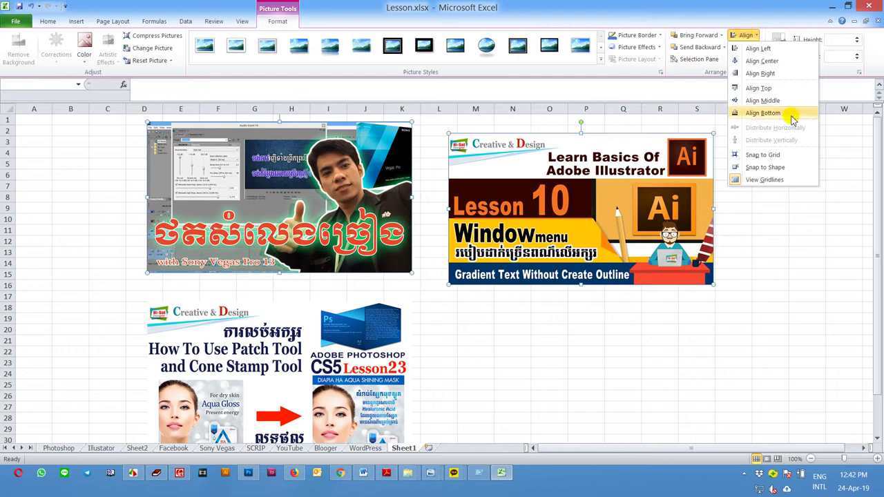
{"action": "left_click", "coordinate": [782, 87]}
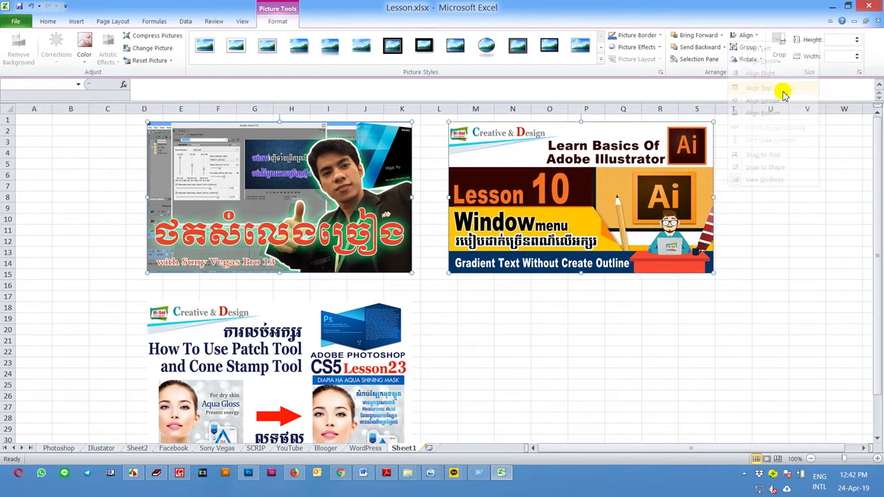
{"action": "left_click", "coordinate": [780, 220]}
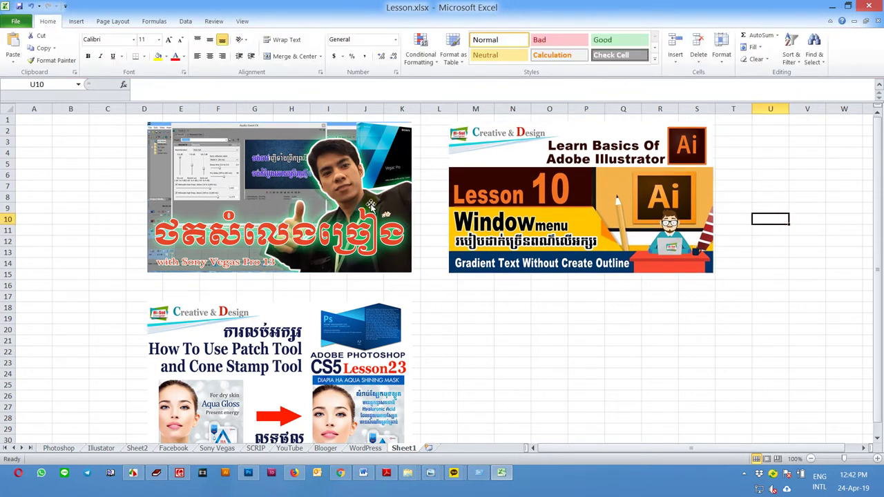
{"action": "left_click", "coordinate": [330, 203]}
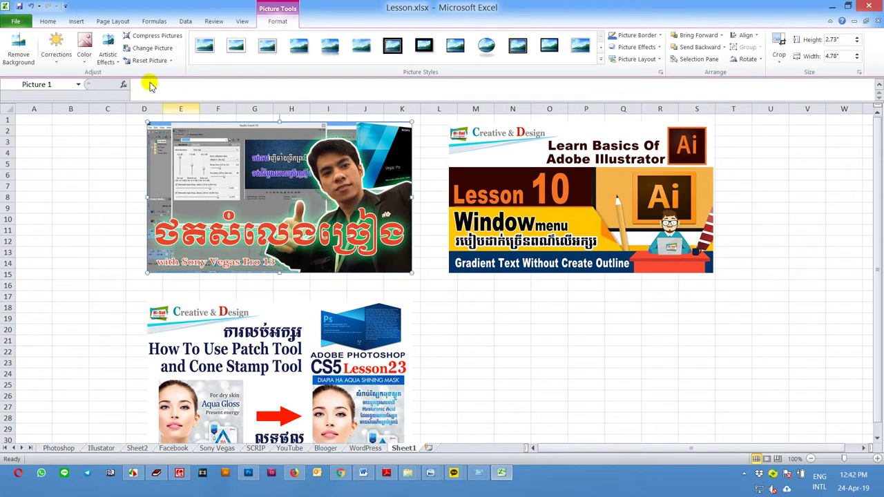
{"action": "left_click", "coordinate": [75, 21]}
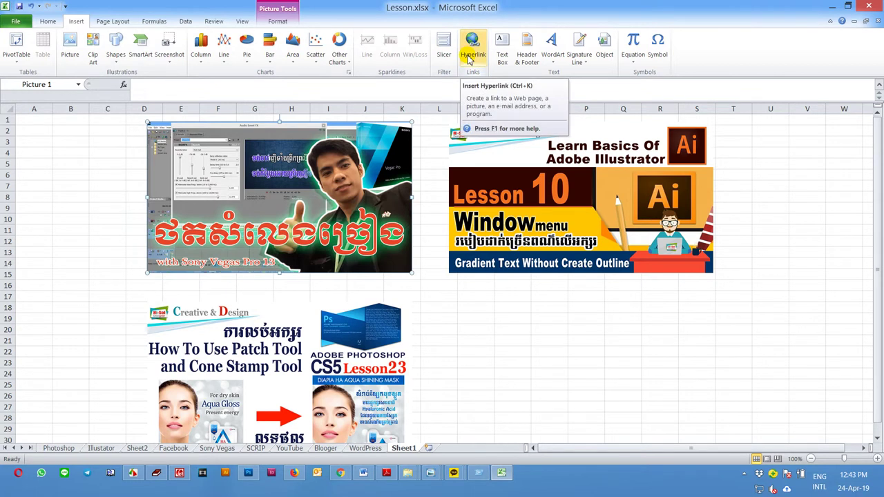
{"action": "left_click", "coordinate": [472, 55]}
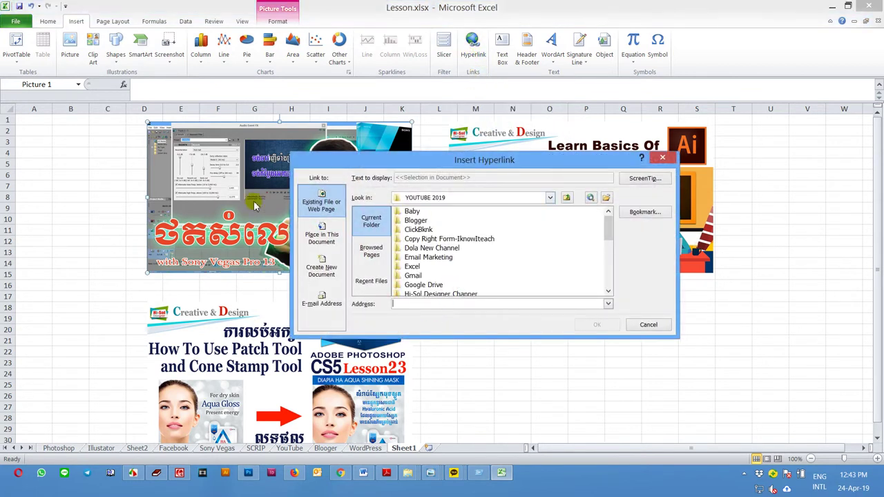
{"action": "left_click", "coordinate": [649, 325]}
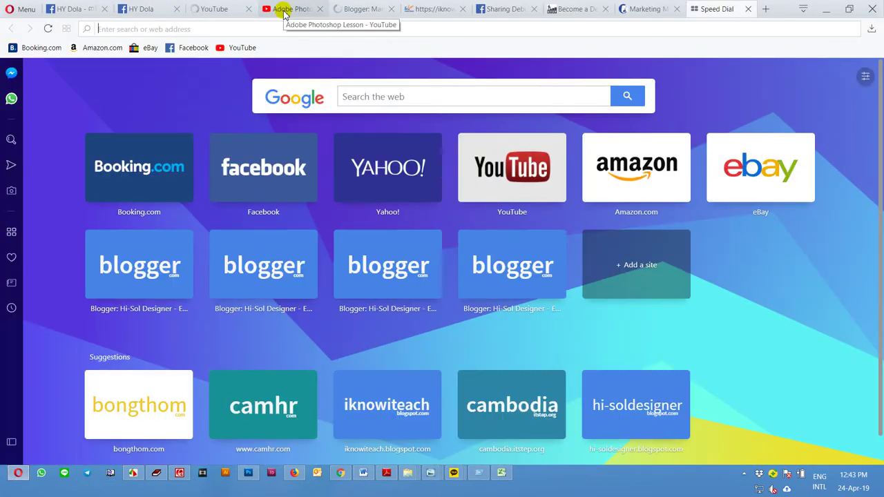
Search YouTube for 'hy dola' and open the first channel in the results
{"action": "left_click", "coordinate": [281, 10]}
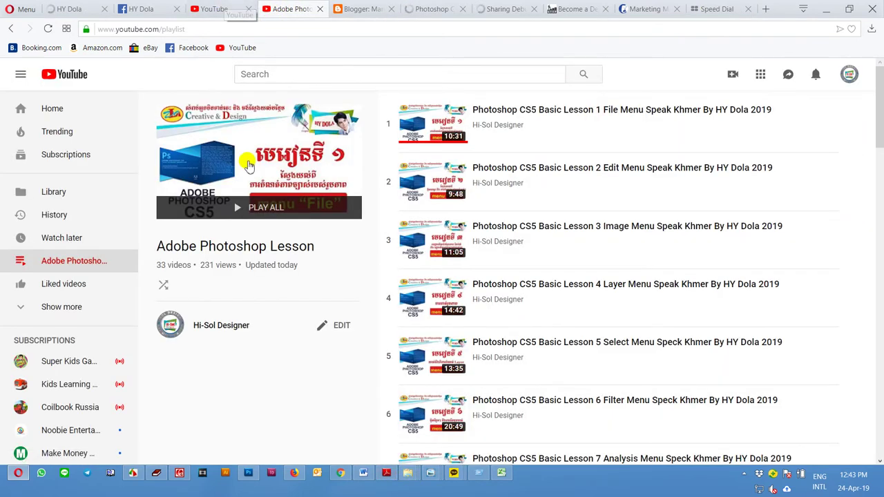
{"action": "left_click", "coordinate": [233, 11]}
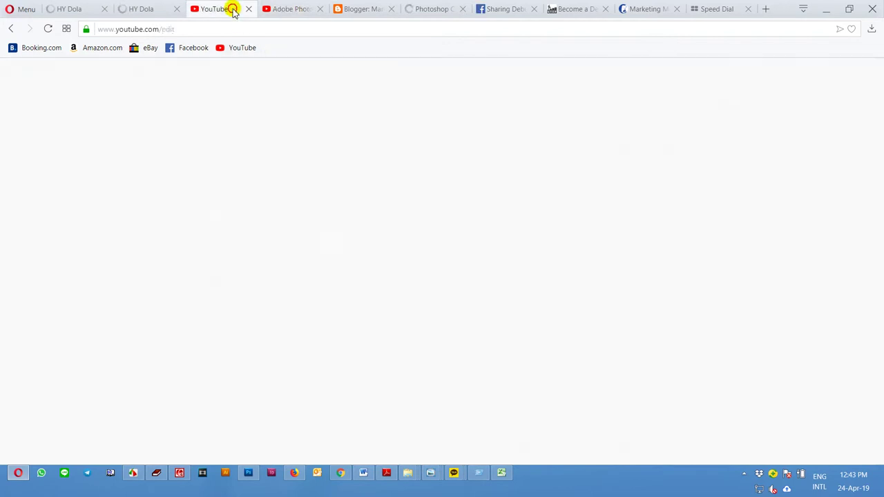
{"action": "left_click", "coordinate": [231, 30]}
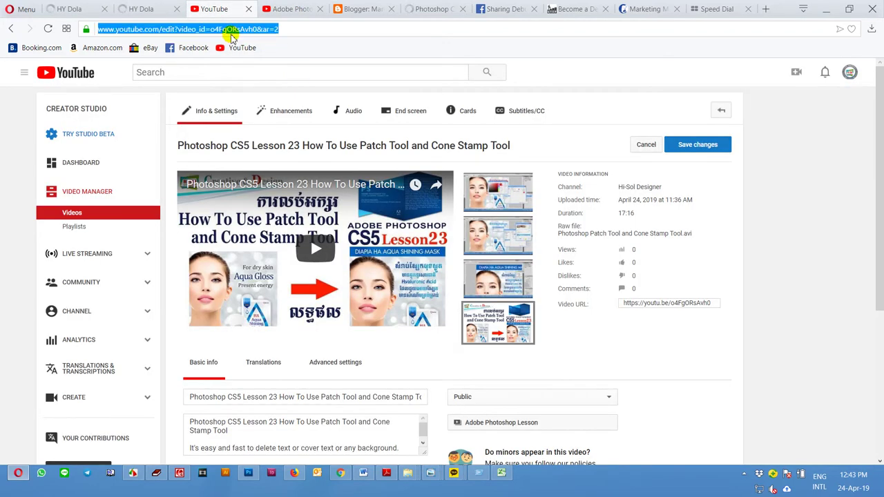
{"action": "left_click", "coordinate": [64, 71]}
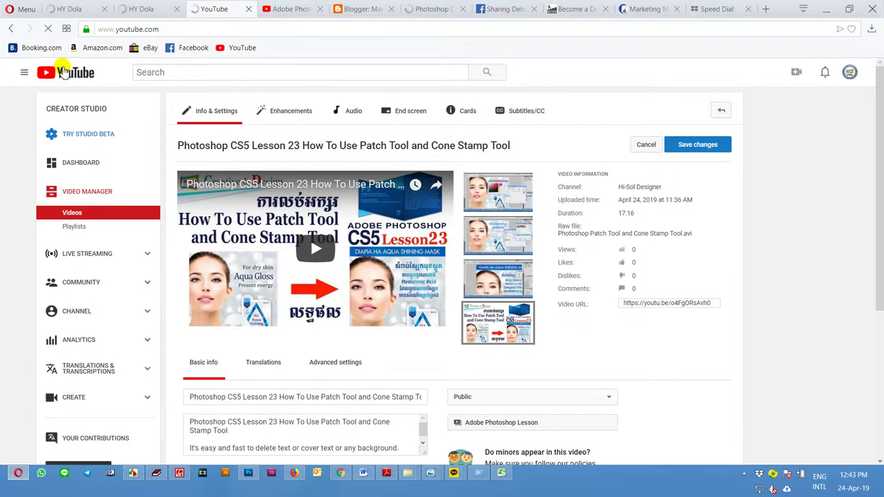
{"action": "left_click", "coordinate": [301, 75]}
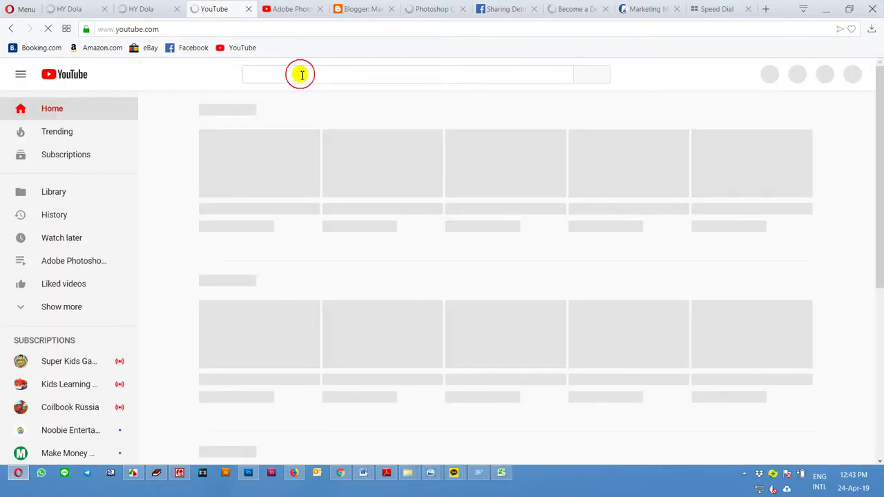
{"action": "type", "text": "hy dola"}
{"action": "key", "text": "Escape"}
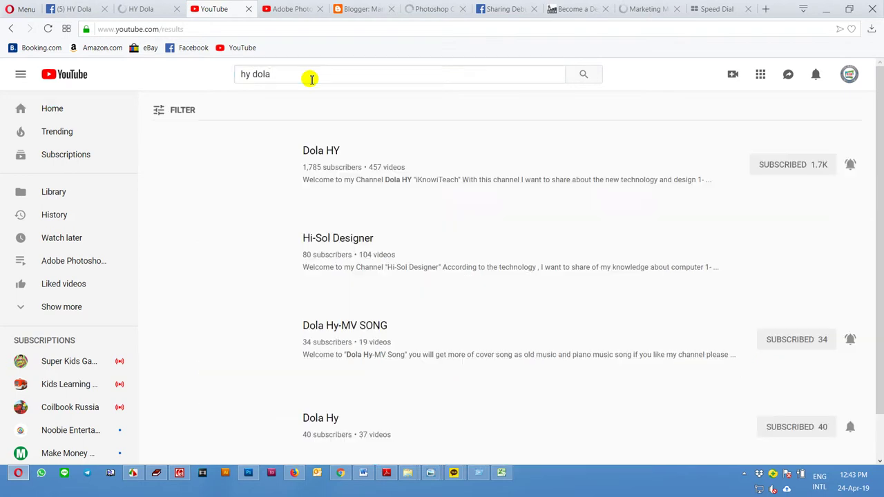
{"action": "left_click", "coordinate": [325, 150]}
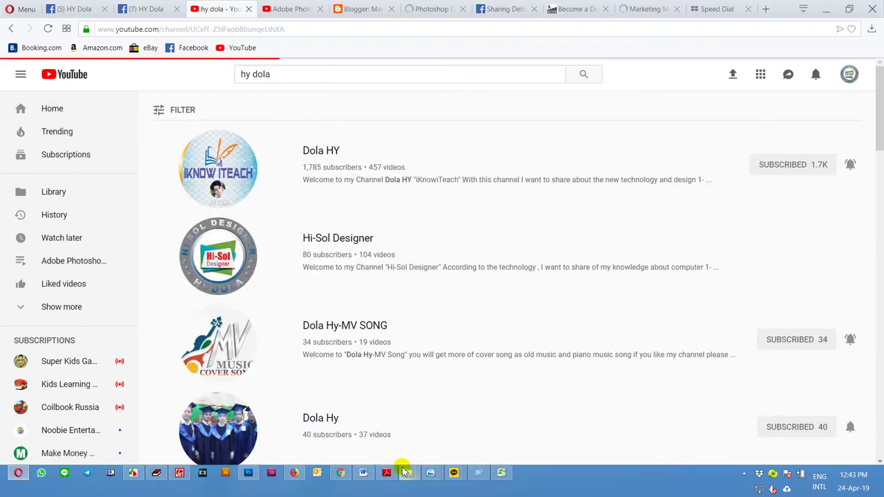
{"action": "left_click", "coordinate": [503, 475]}
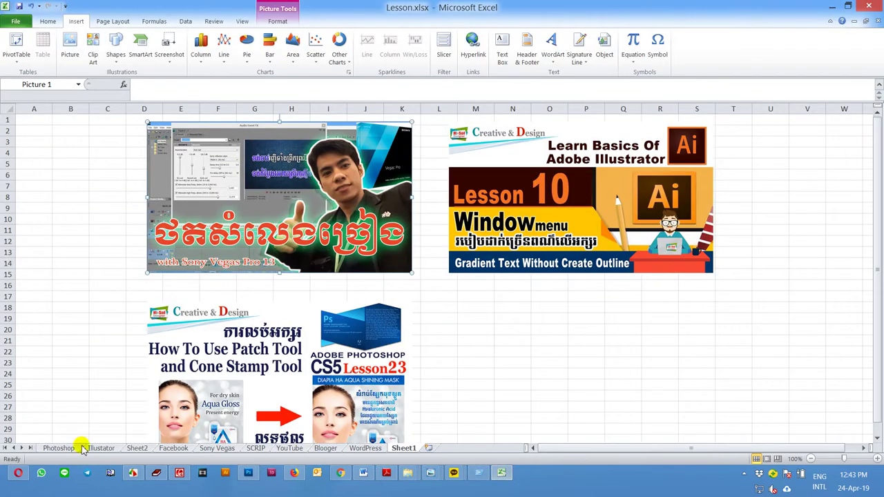
{"action": "left_click", "coordinate": [17, 473]}
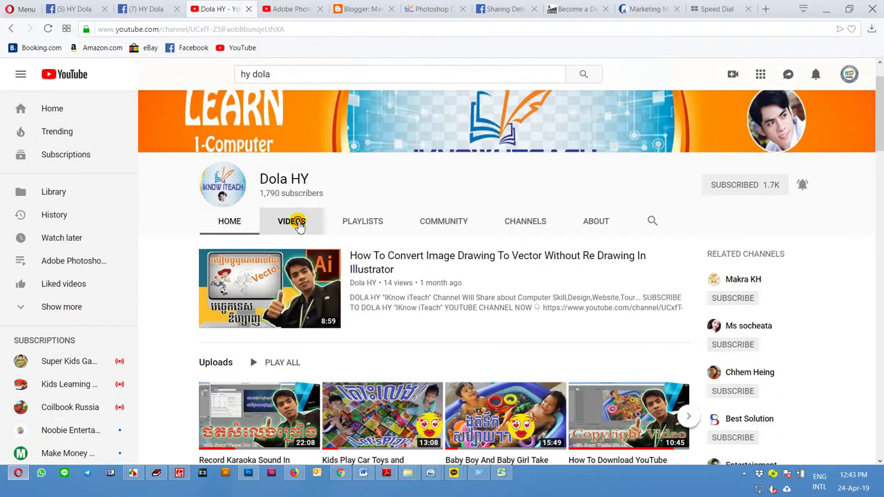
Copy the URL of the Record Karaoka Sound In Sony Vegas Pro 13 video
{"action": "left_click", "coordinate": [297, 222]}
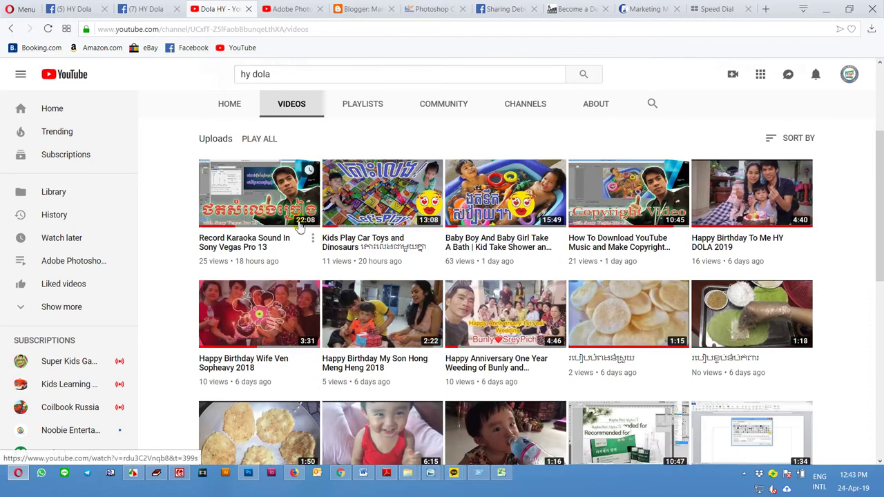
{"action": "left_click", "coordinate": [257, 214]}
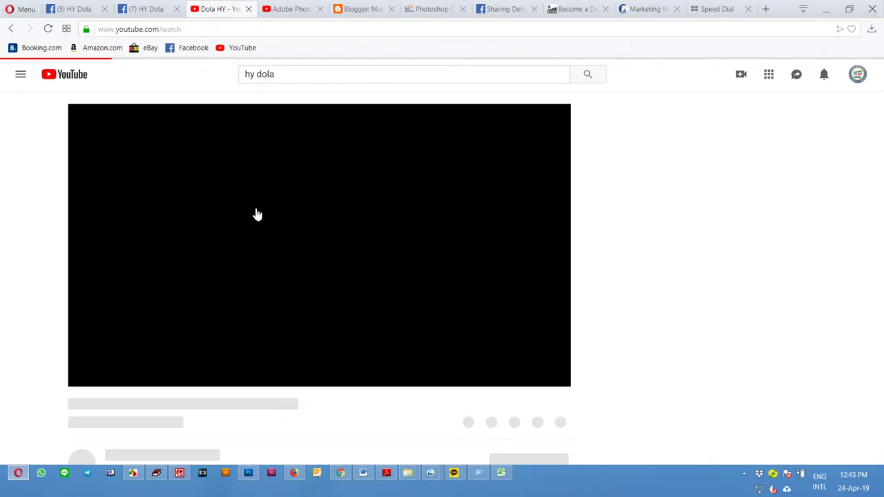
{"action": "right_click", "coordinate": [280, 198]}
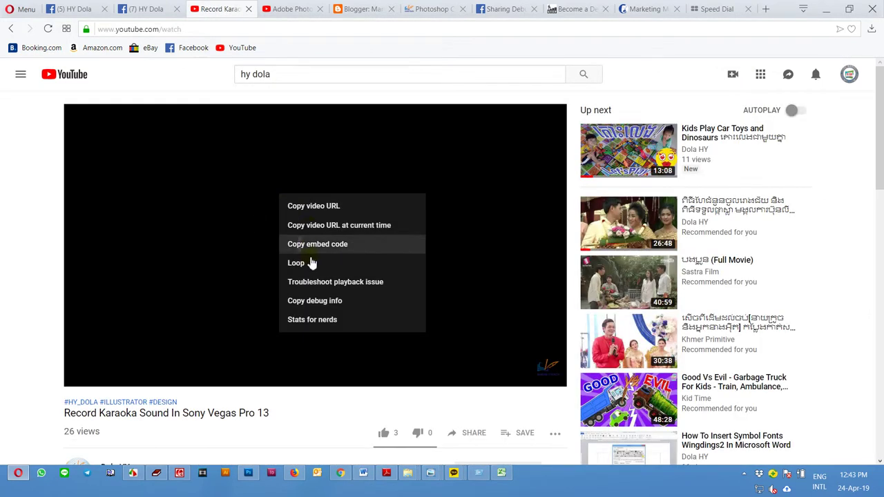
{"action": "left_click", "coordinate": [305, 208]}
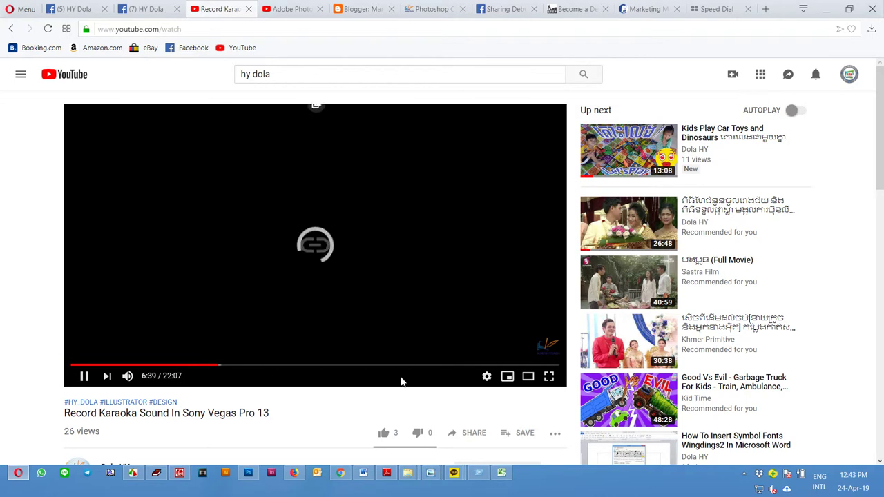
{"action": "left_click", "coordinate": [504, 474]}
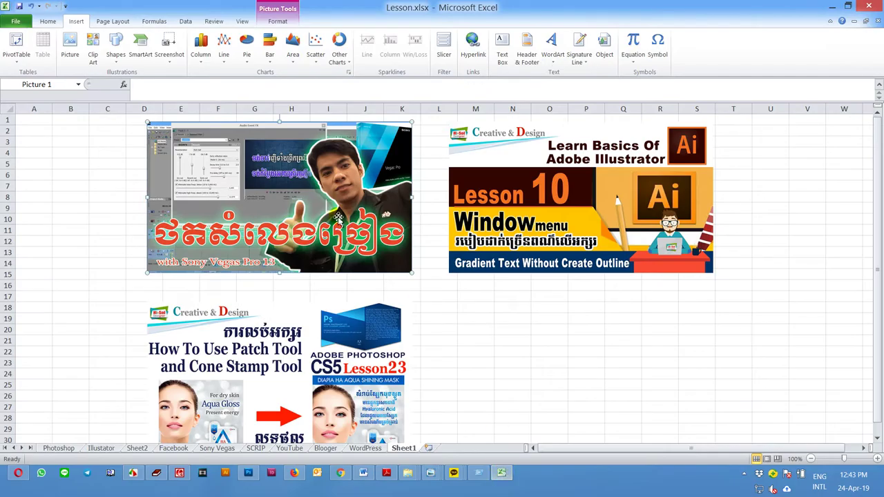
{"action": "right_click", "coordinate": [343, 173]}
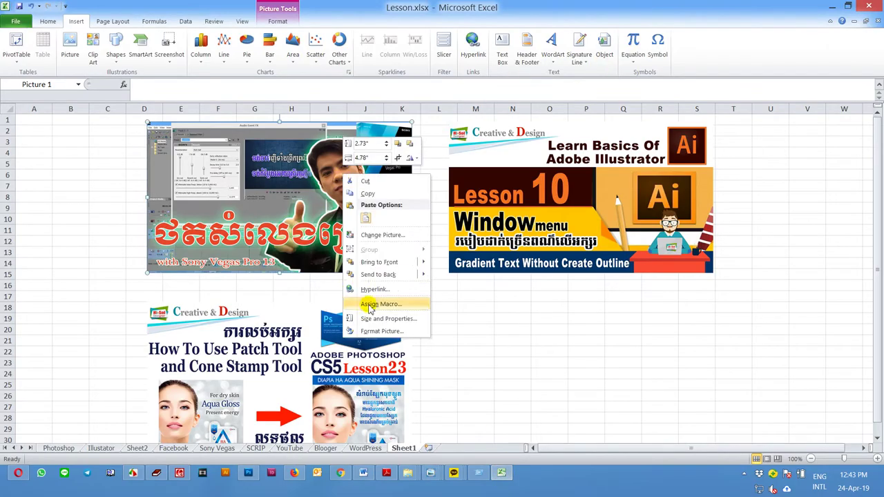
{"action": "left_click", "coordinate": [474, 45]}
{"action": "right_click", "coordinate": [434, 312]}
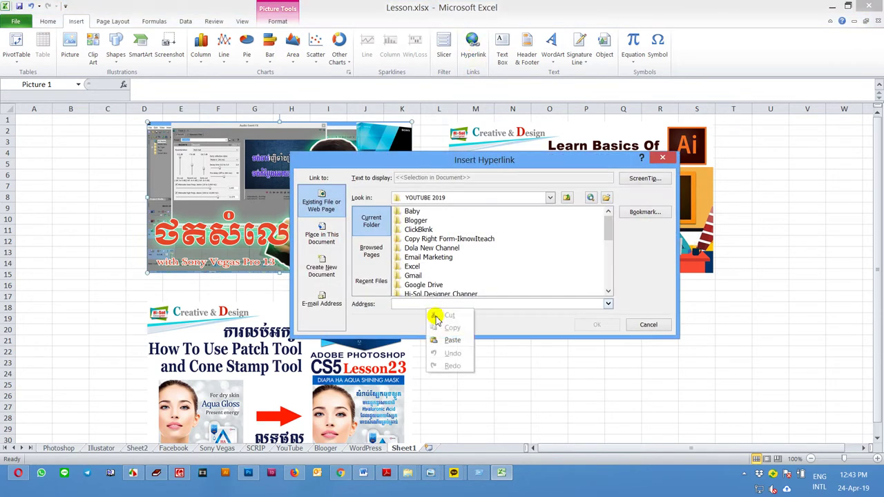
{"action": "left_click", "coordinate": [451, 340]}
{"action": "left_click", "coordinate": [599, 324]}
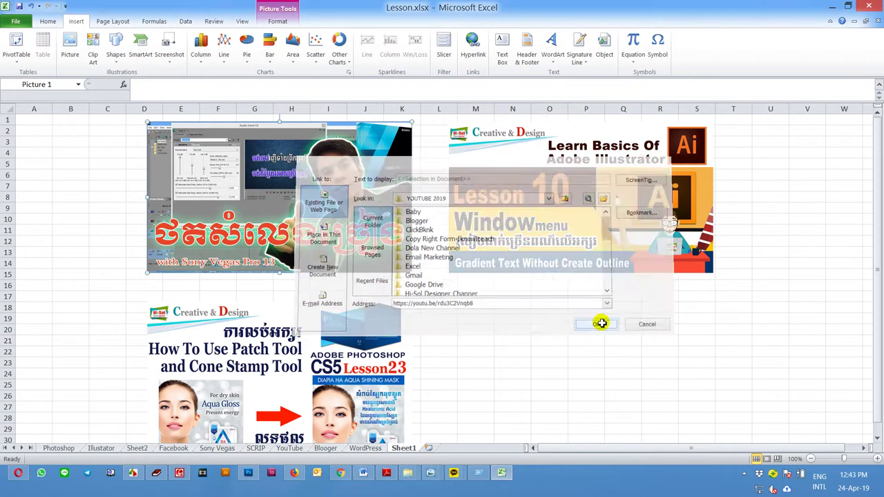
{"action": "left_click", "coordinate": [543, 342]}
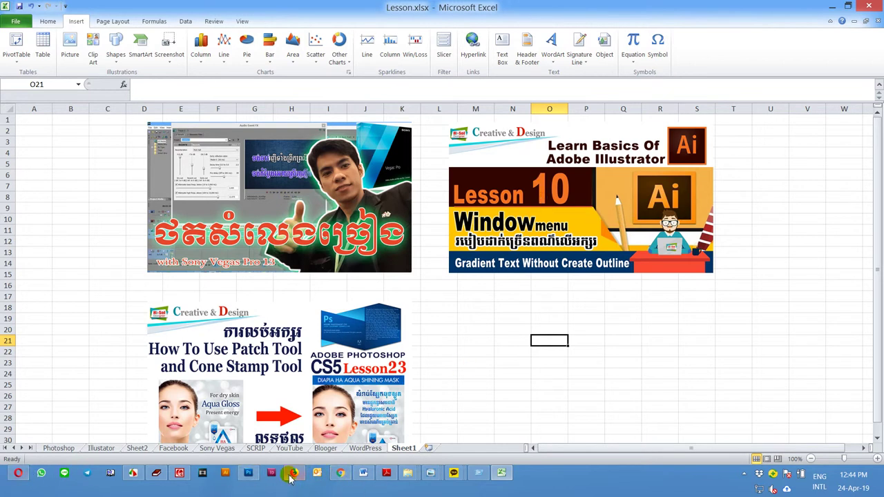
Move Illustrator Lesson 10 above the CS5 videos in the Adobe Illustrator playlist
{"action": "left_click", "coordinate": [20, 474]}
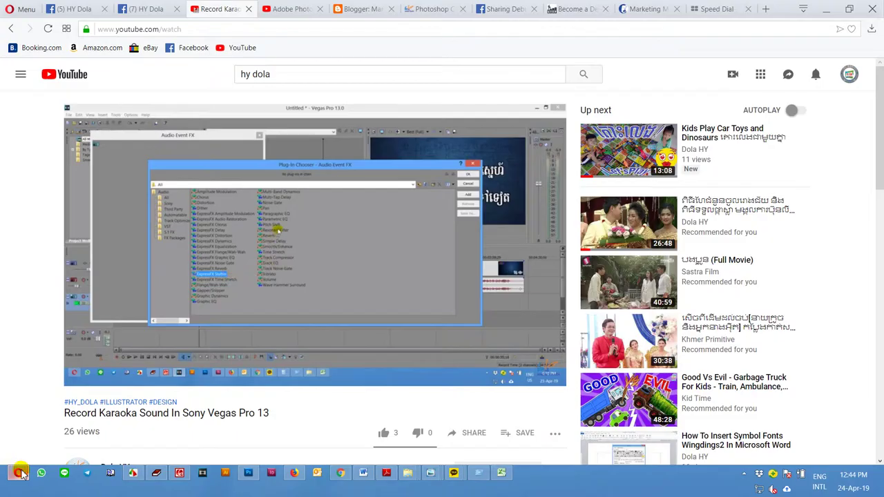
{"action": "left_click", "coordinate": [293, 13]}
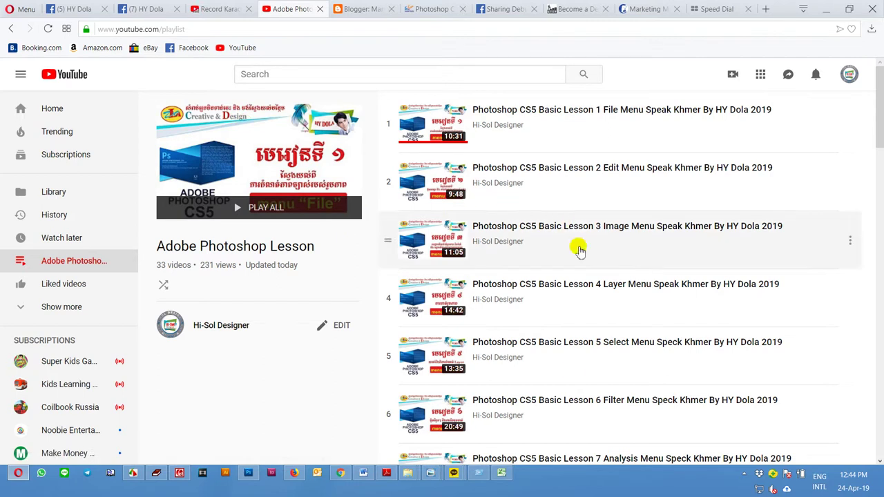
{"action": "left_click", "coordinate": [500, 473]}
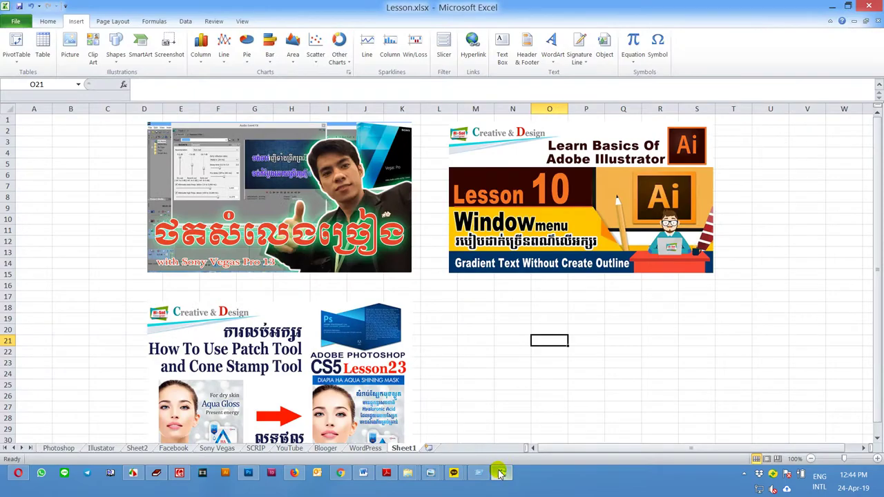
{"action": "left_click", "coordinate": [500, 473]}
{"action": "left_click", "coordinate": [21, 308]}
{"action": "left_click", "coordinate": [83, 307]}
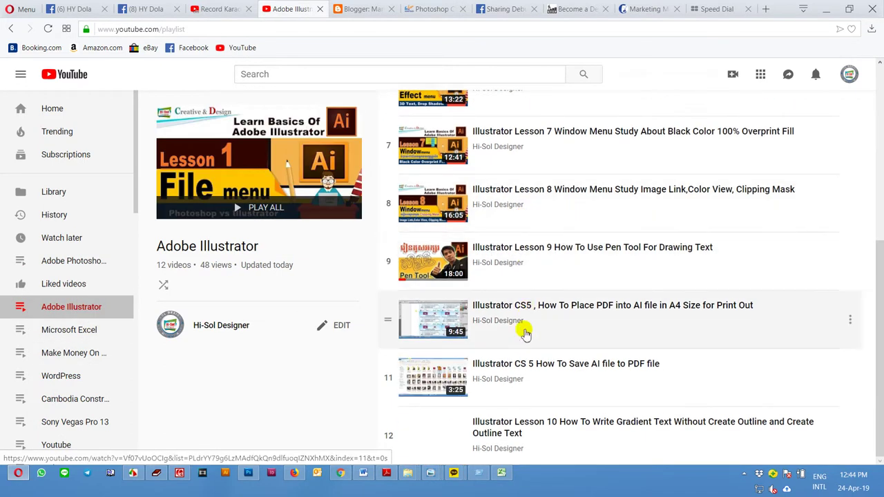
{"action": "left_click_drag", "start_coordinate": [537, 430], "coordinate": [544, 311]}
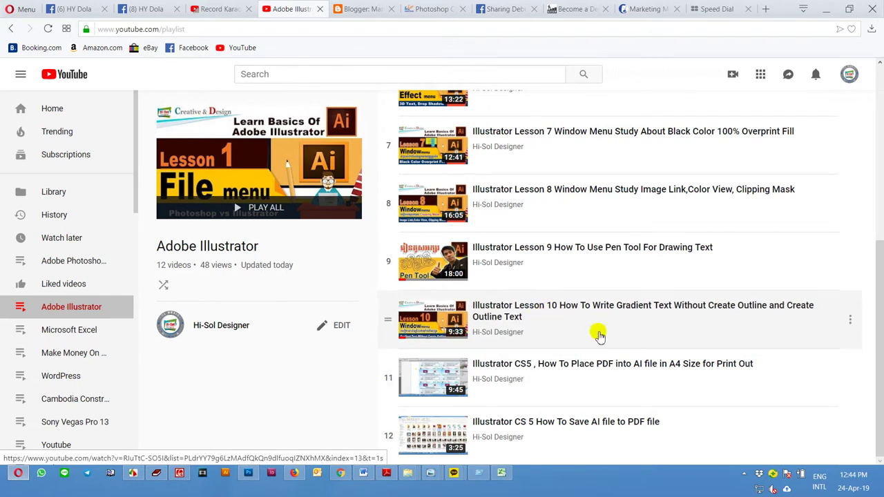
{"action": "right_click", "coordinate": [534, 313]}
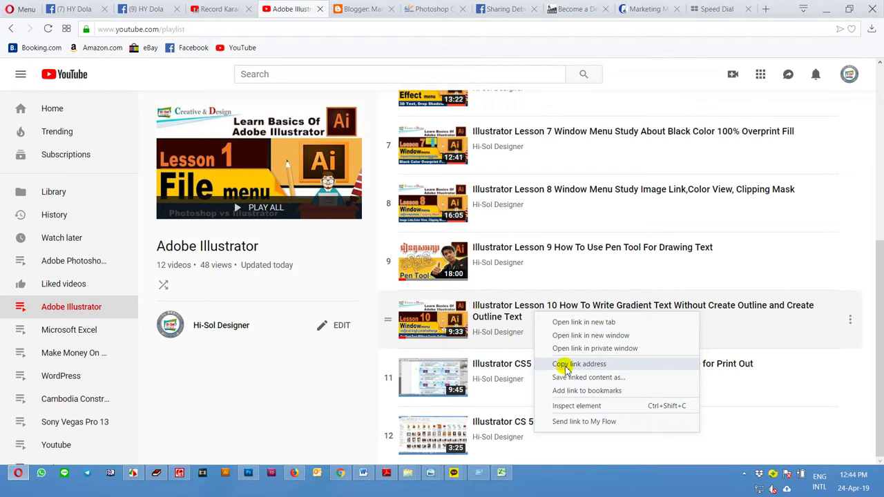
{"action": "right_click", "coordinate": [446, 322]}
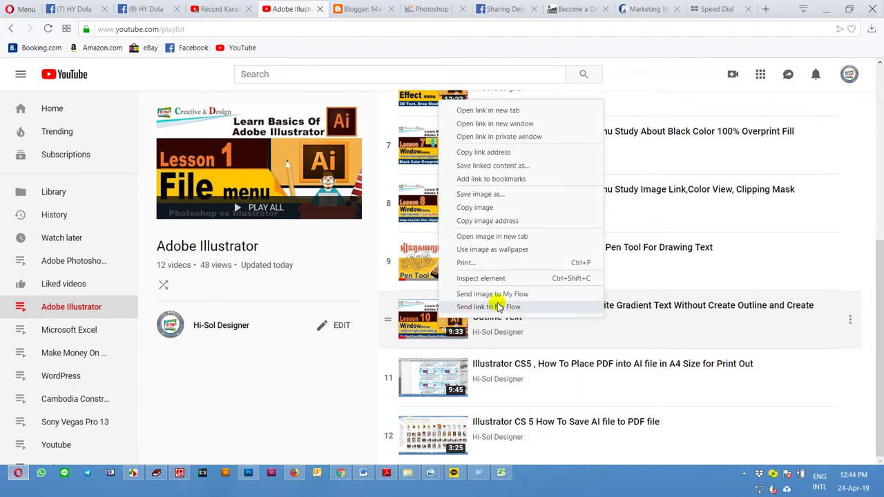
{"action": "left_click", "coordinate": [514, 333]}
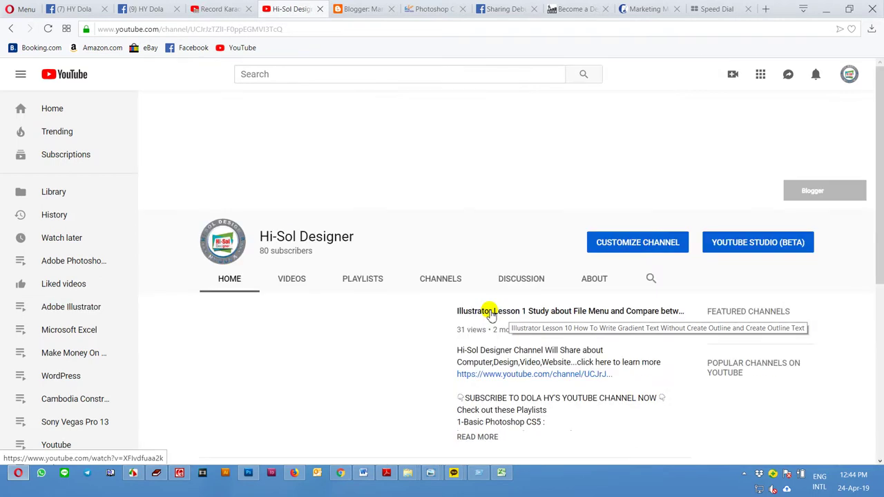
Copy the Illustrator Lesson 10 video URL from the uploads and select its Excel thumbnail
{"action": "left_click", "coordinate": [296, 281]}
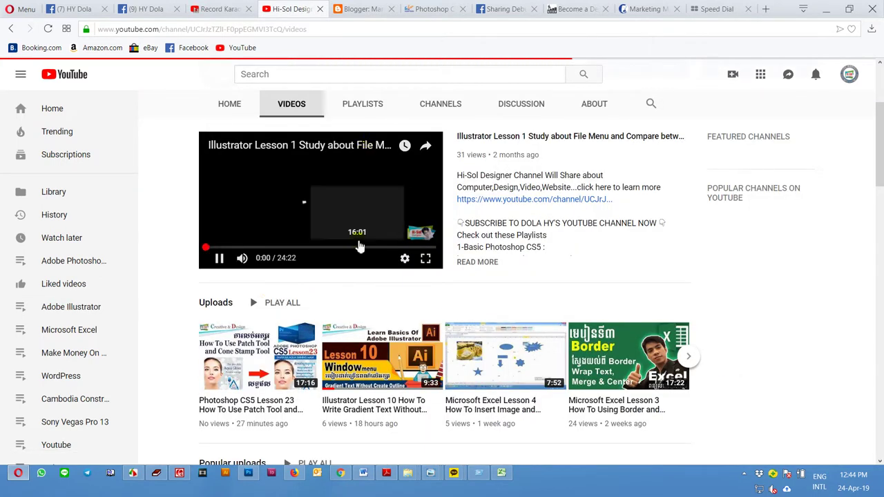
{"action": "left_click", "coordinate": [366, 199]}
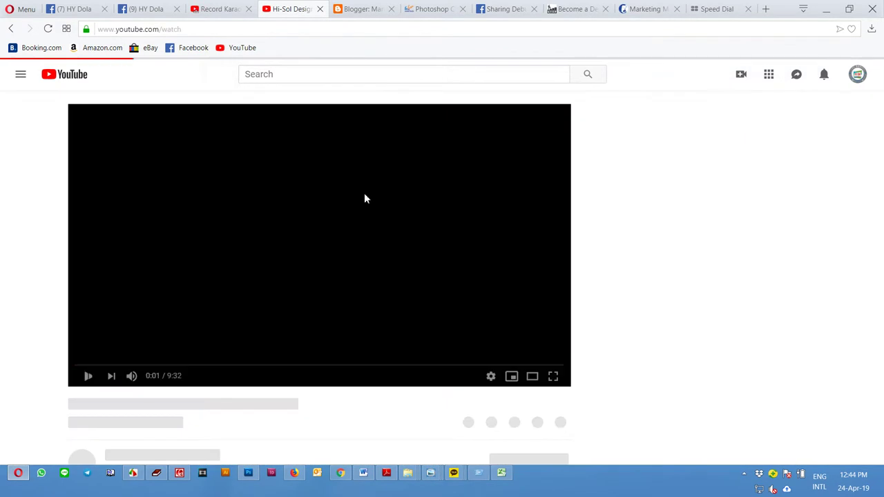
{"action": "right_click", "coordinate": [314, 189]}
{"action": "left_click", "coordinate": [348, 197]}
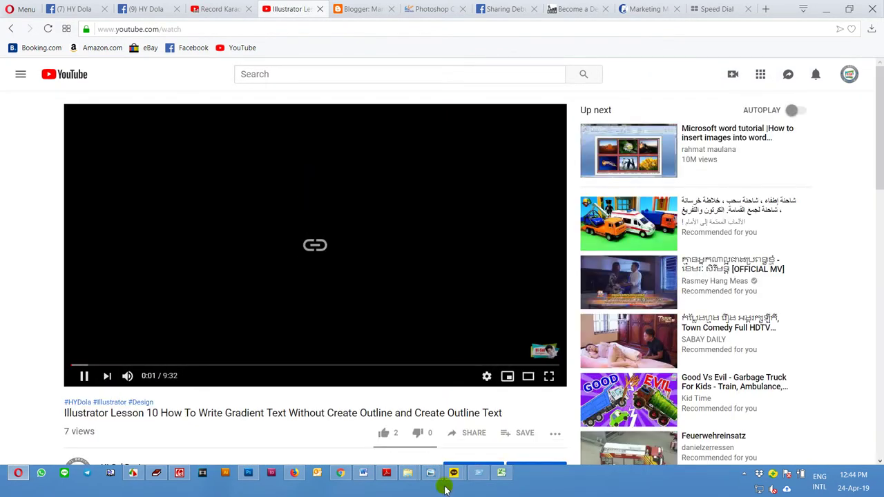
{"action": "left_click", "coordinate": [502, 473]}
{"action": "left_click", "coordinate": [529, 226]}
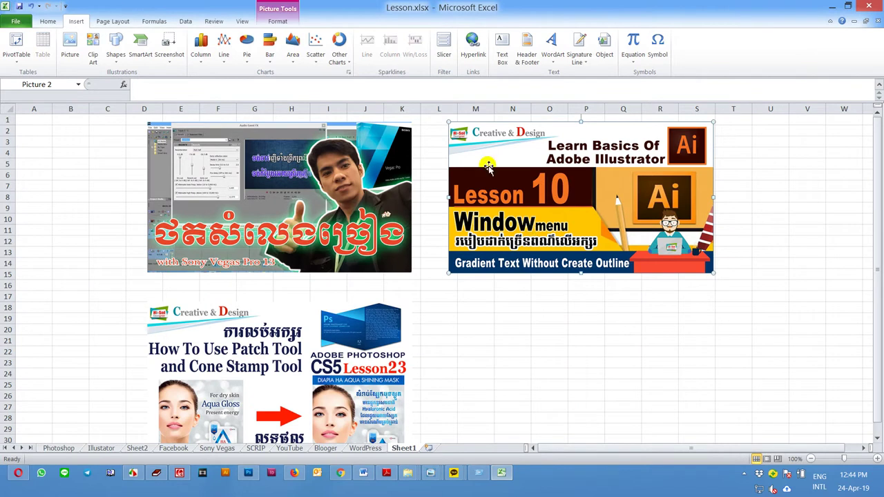
Hyperlink the Illustrator Lesson 10 thumbnail to its copied YouTube URL
{"action": "left_click", "coordinate": [472, 45]}
{"action": "key", "text": "ctrl+v"}
{"action": "left_click", "coordinate": [597, 325]}
{"action": "left_click", "coordinate": [511, 368]}
Select the Photoshop thumbnail and copy the Photoshop CS5 Lesson 23 video URL
{"action": "left_click", "coordinate": [369, 385]}
{"action": "scroll", "coordinate": [373, 380], "scroll_direction": "down", "scroll_amount": 1}
{"action": "left_click", "coordinate": [295, 475]}
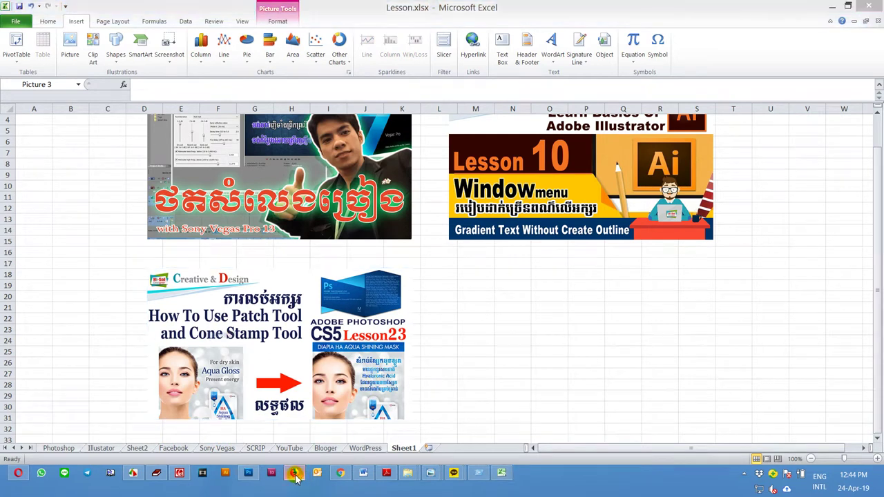
{"action": "left_click", "coordinate": [21, 473]}
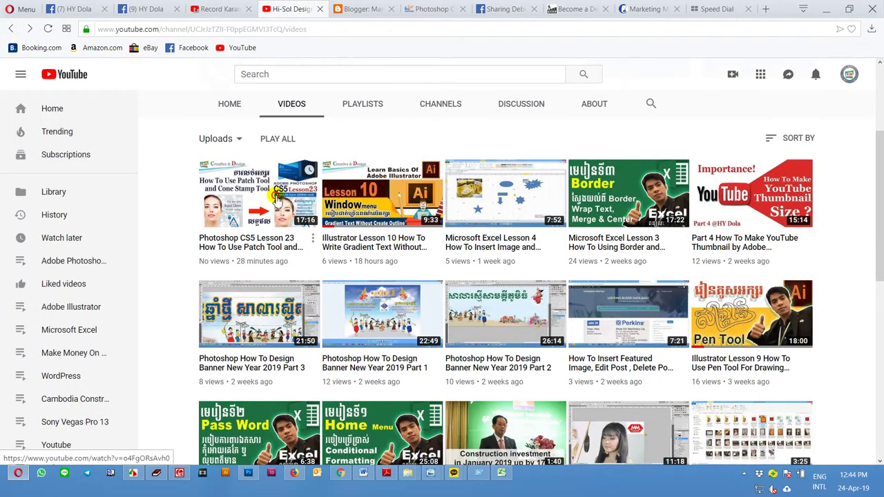
{"action": "left_click", "coordinate": [277, 199]}
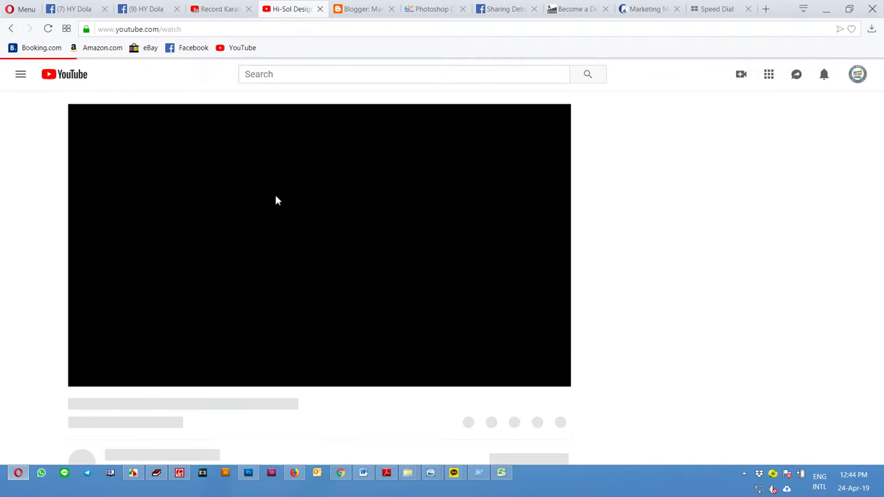
{"action": "right_click", "coordinate": [276, 174]}
{"action": "left_click", "coordinate": [311, 183]}
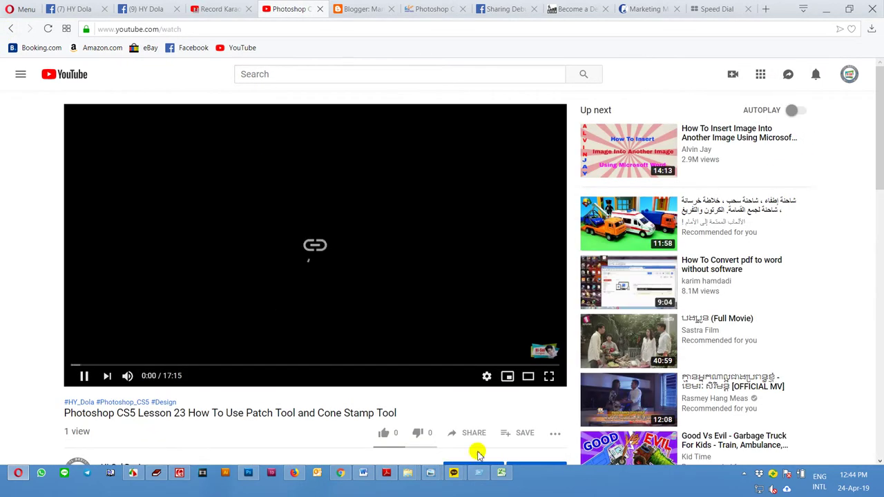
{"action": "left_click", "coordinate": [501, 472]}
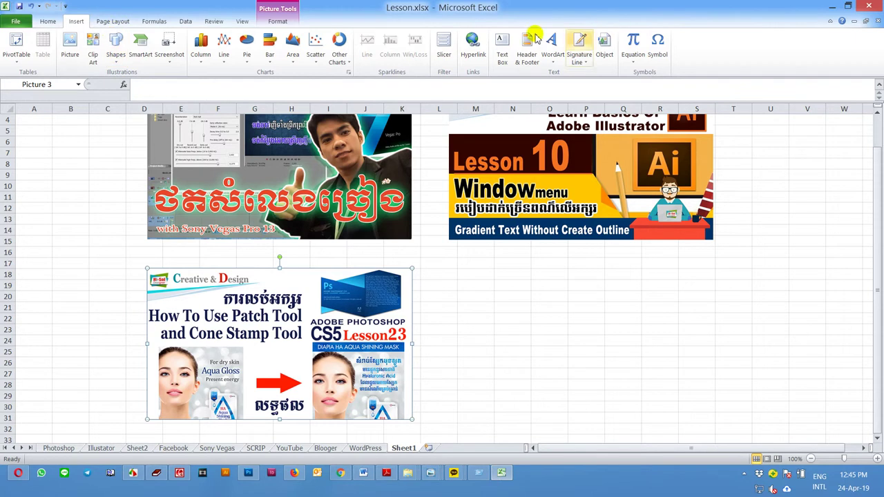
Hyperlink the Photoshop CS5 Lesson 23 thumbnail to its copied YouTube URL
{"action": "left_click", "coordinate": [474, 47]}
{"action": "right_click", "coordinate": [446, 306]}
{"action": "left_click", "coordinate": [493, 336]}
{"action": "left_click", "coordinate": [597, 325]}
{"action": "left_click", "coordinate": [611, 296]}
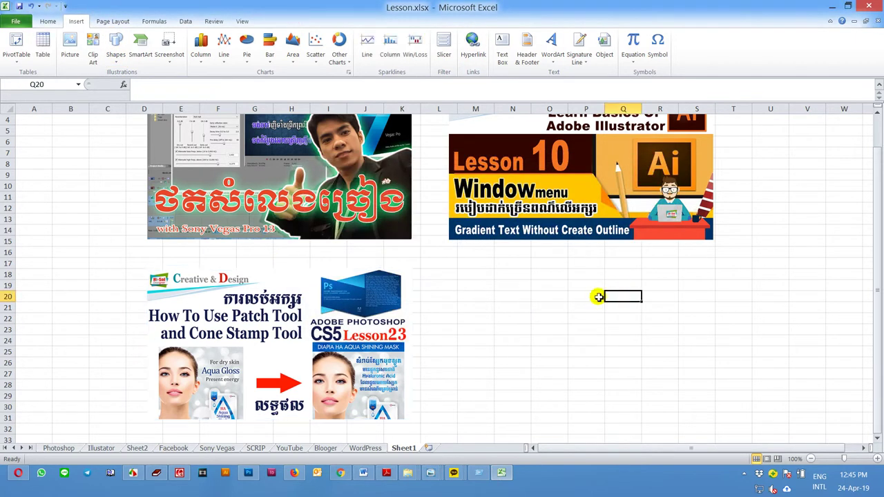
{"action": "left_click", "coordinate": [386, 211]}
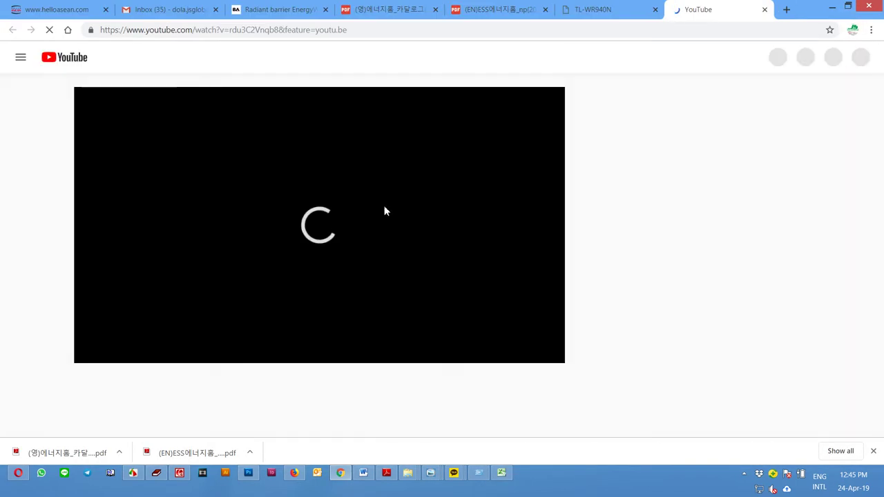
{"action": "left_click", "coordinate": [832, 6]}
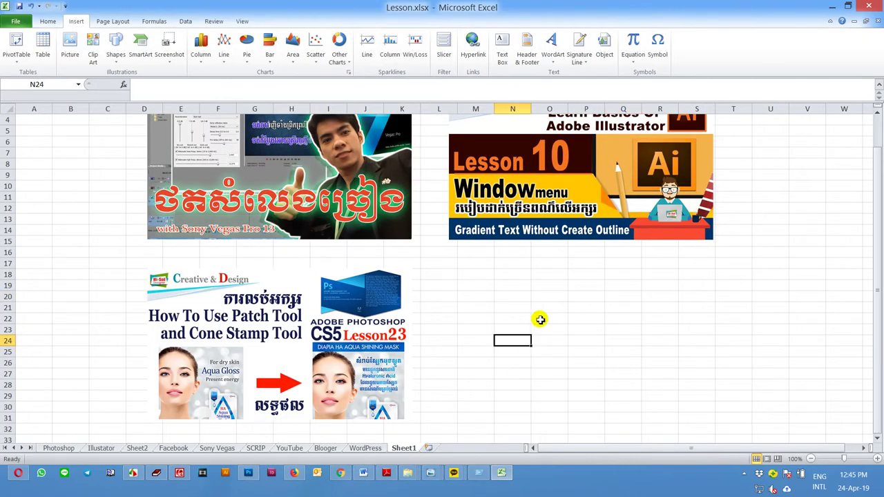
{"action": "scroll", "coordinate": [540, 319], "scroll_direction": "up", "scroll_amount": 1}
{"action": "left_click", "coordinate": [580, 233]}
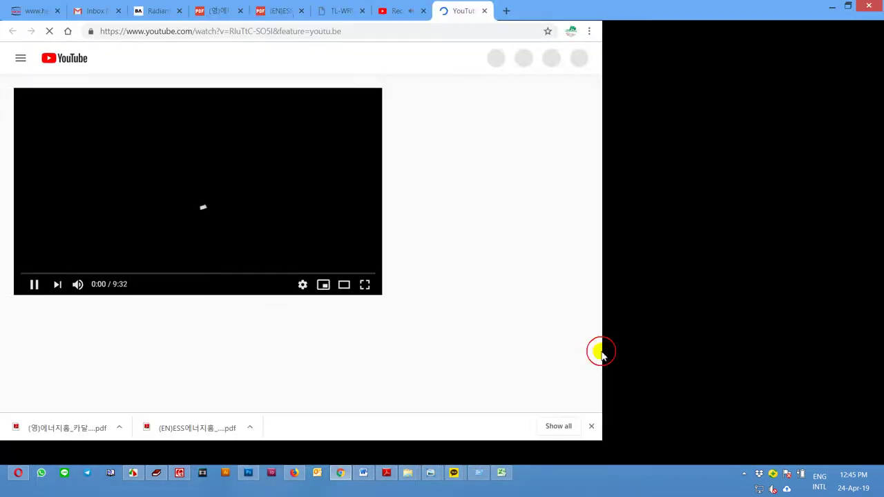
{"action": "left_click", "coordinate": [603, 349]}
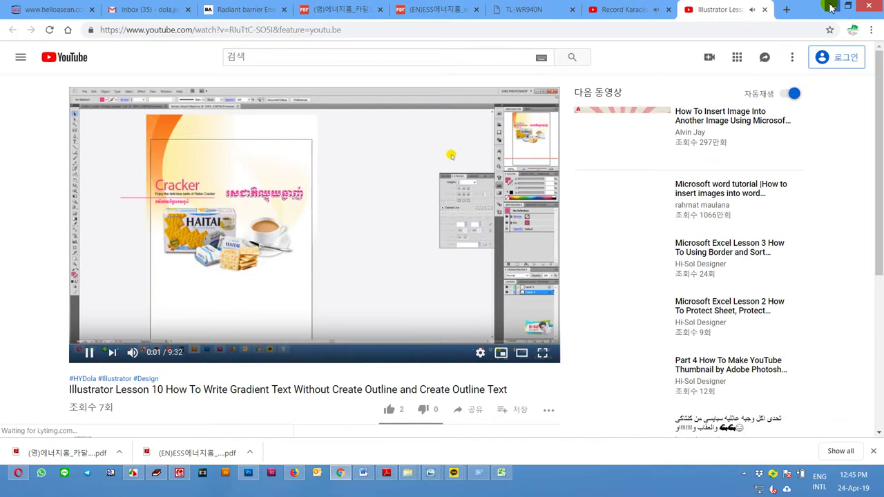
{"action": "left_click", "coordinate": [823, 7]}
{"action": "left_click", "coordinate": [575, 332]}
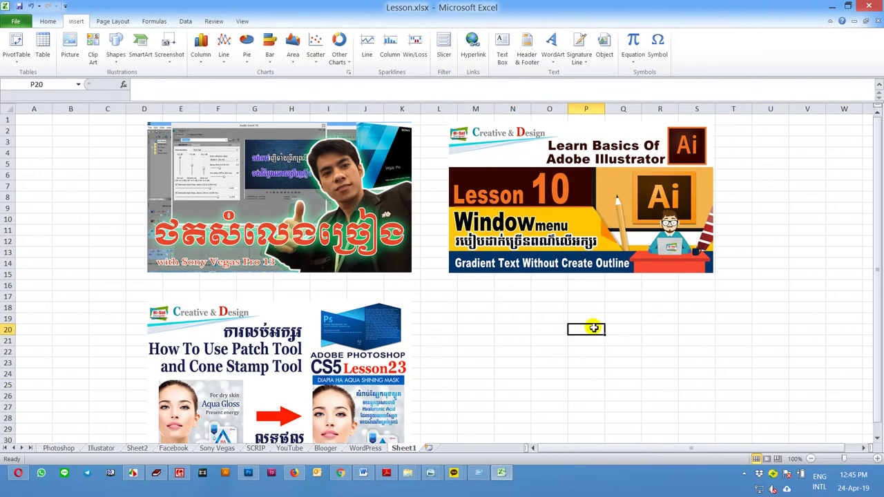
{"action": "left_click", "coordinate": [534, 331]}
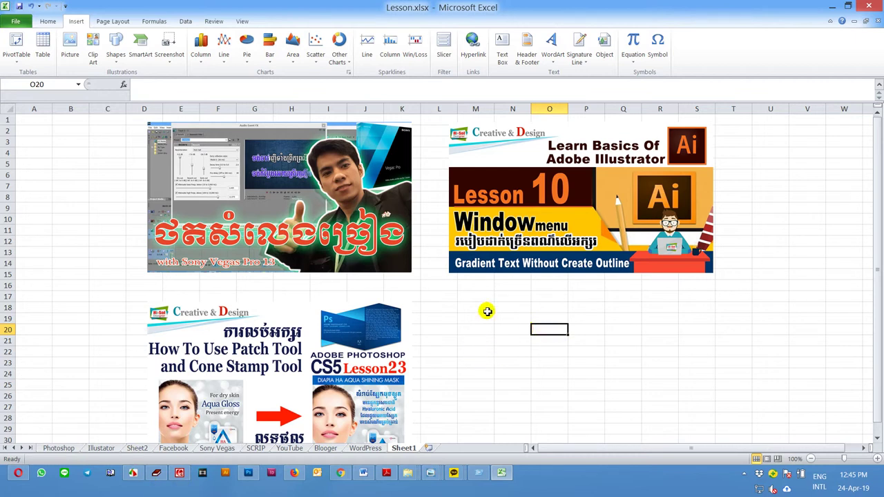
Enter Photoshop, Illustrator, Facebook, Sony Vegas and YouTube in B3:B7, then widen column B
{"action": "left_click", "coordinate": [61, 139]}
{"action": "type", "text": "Photoshop"}
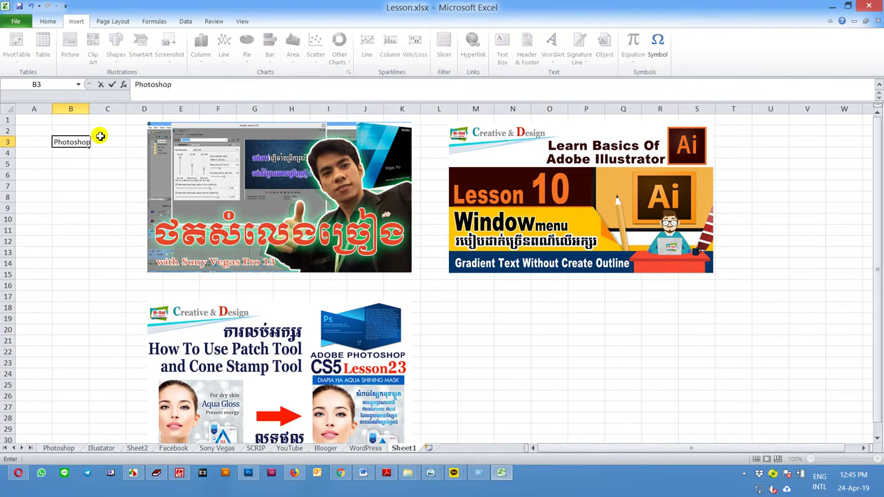
{"action": "key", "text": "Return"}
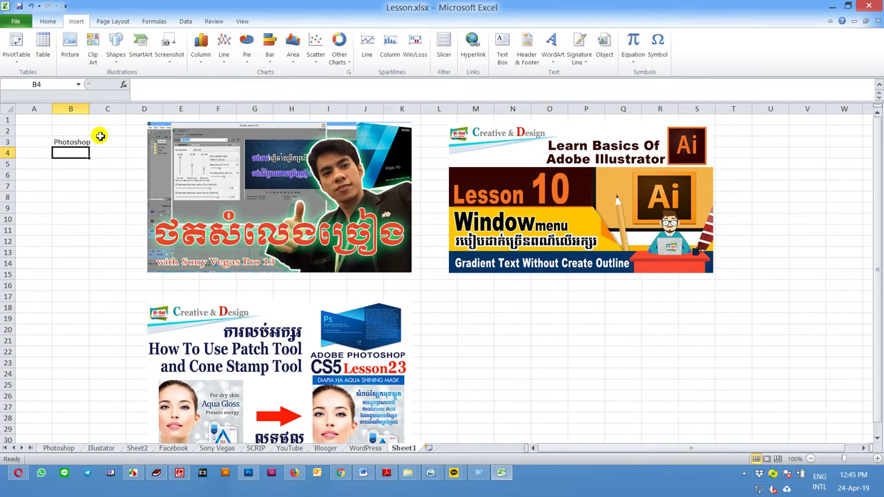
{"action": "type", "text": "O"}
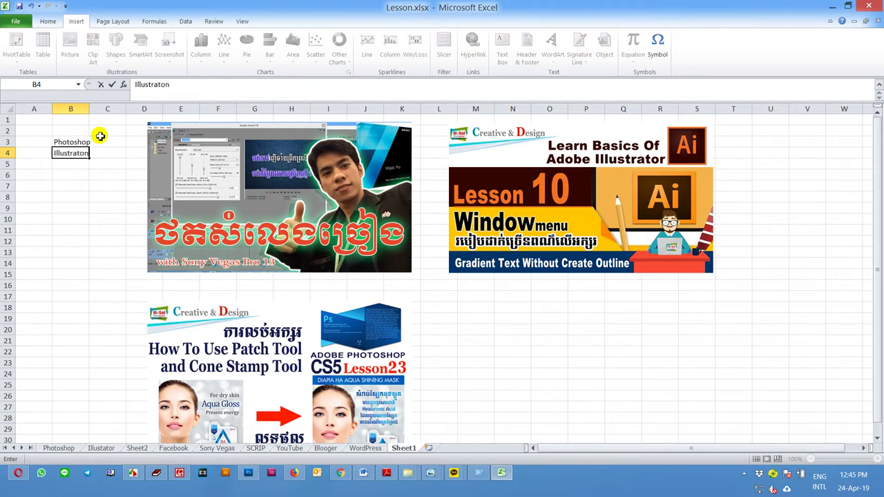
{"action": "key", "text": "Return"}
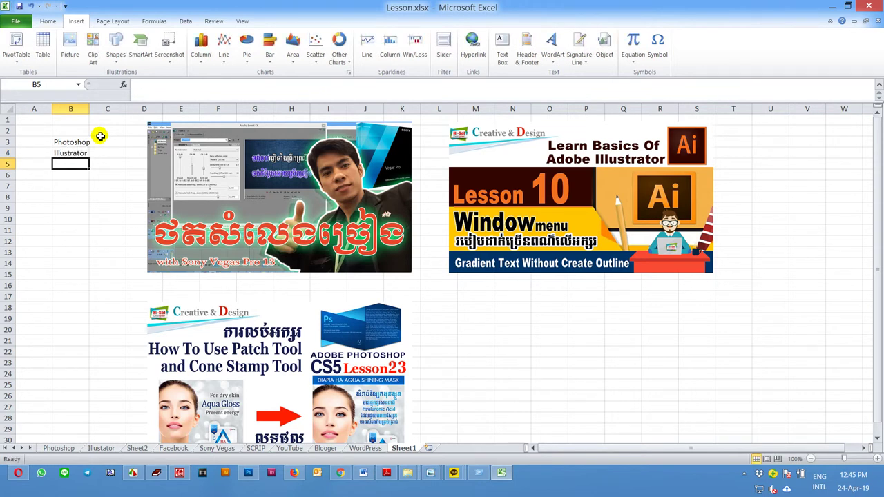
{"action": "type", "text": "Facebook"}
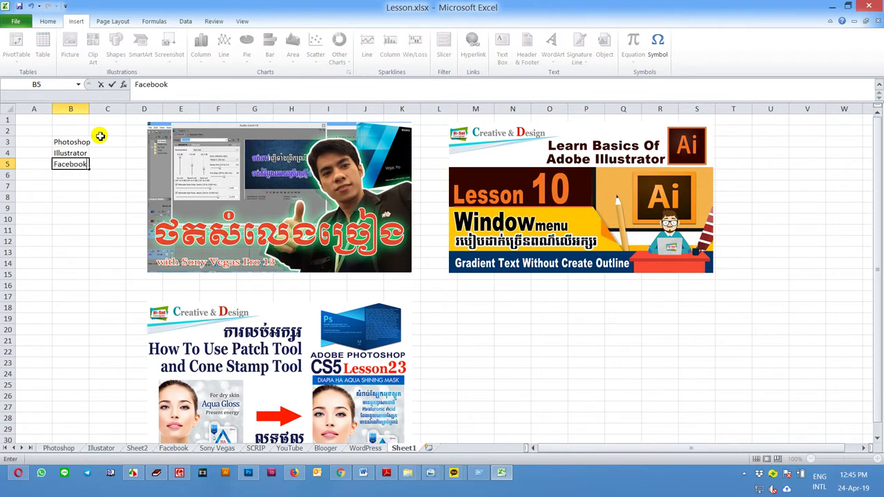
{"action": "key", "text": "Return"}
{"action": "type", "text": "Sony Vegas"}
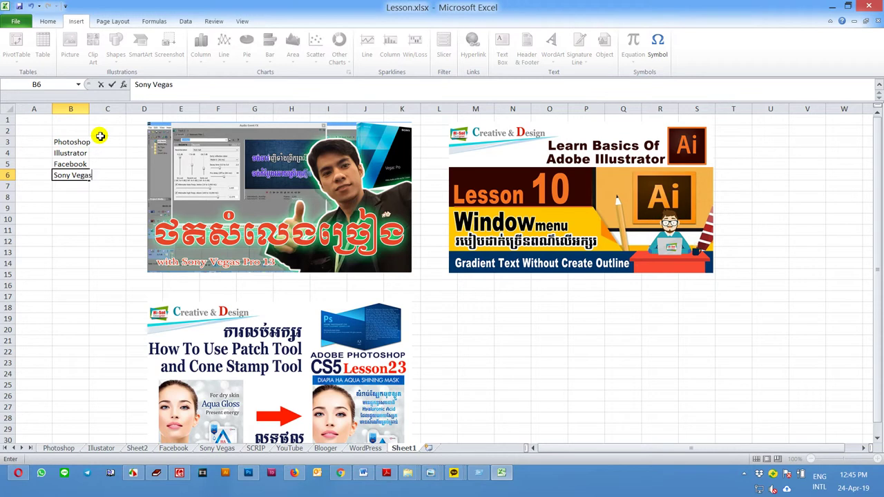
{"action": "key", "text": "Return"}
{"action": "type", "text": "Tu"}
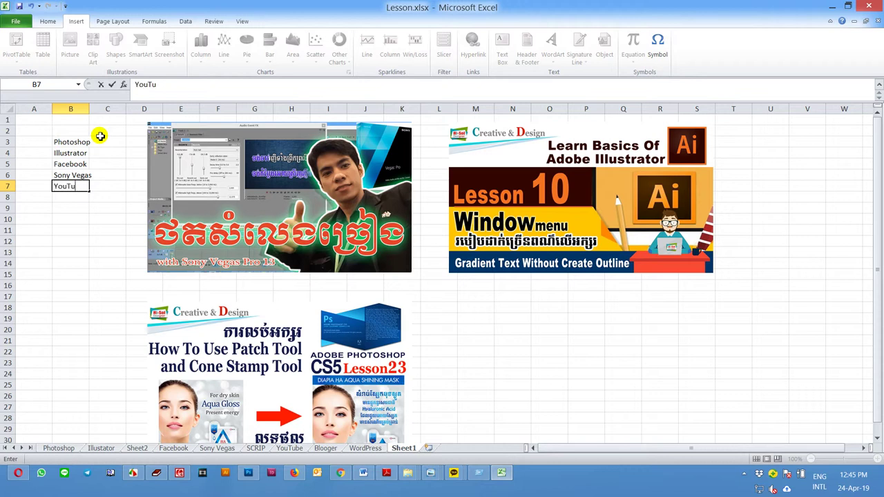
{"action": "key", "text": "Return"}
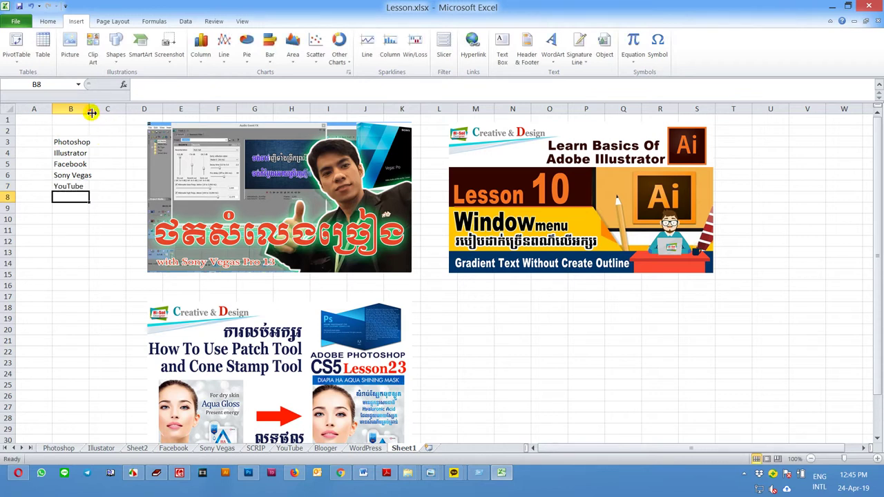
{"action": "left_click_drag", "start_coordinate": [91, 112], "coordinate": [99, 111]}
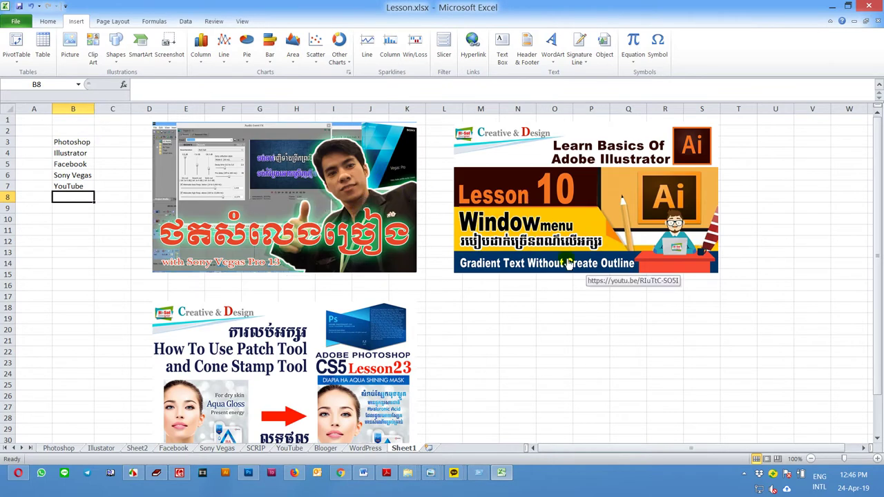
Hyperlink the Photoshop entry in B3 to the Photoshop sheet
{"action": "left_click", "coordinate": [75, 142]}
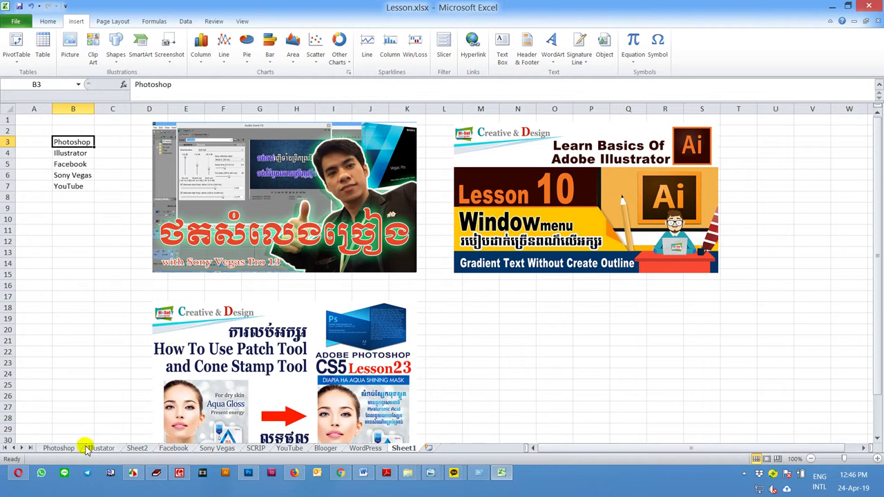
{"action": "left_click", "coordinate": [473, 47]}
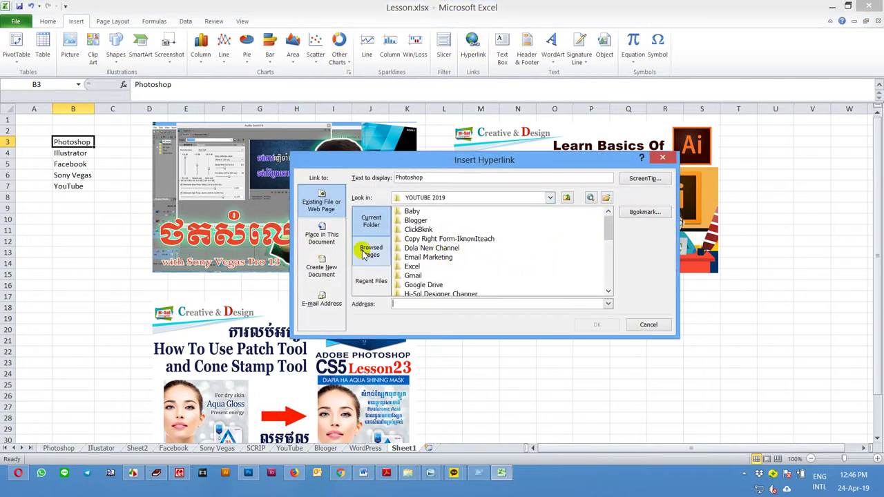
{"action": "left_click", "coordinate": [334, 235]}
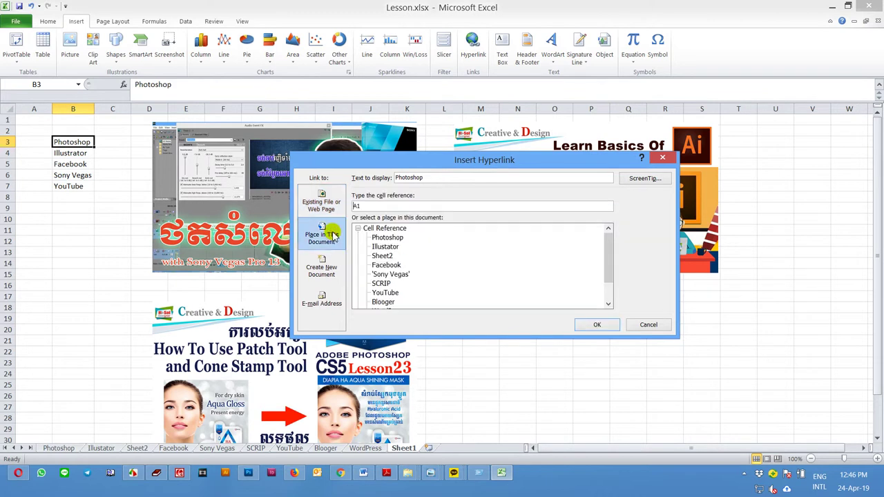
{"action": "left_click", "coordinate": [322, 205]}
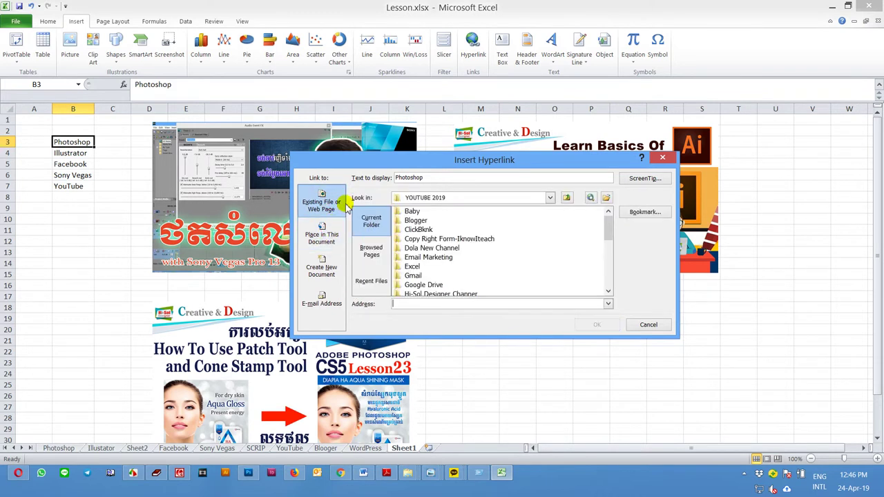
{"action": "left_click", "coordinate": [319, 229]}
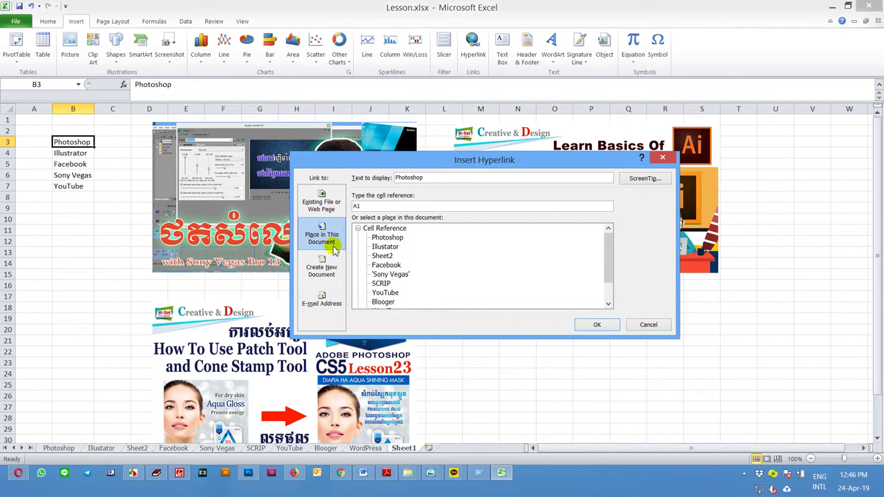
{"action": "left_click", "coordinate": [597, 326]}
{"action": "left_click", "coordinate": [88, 155]}
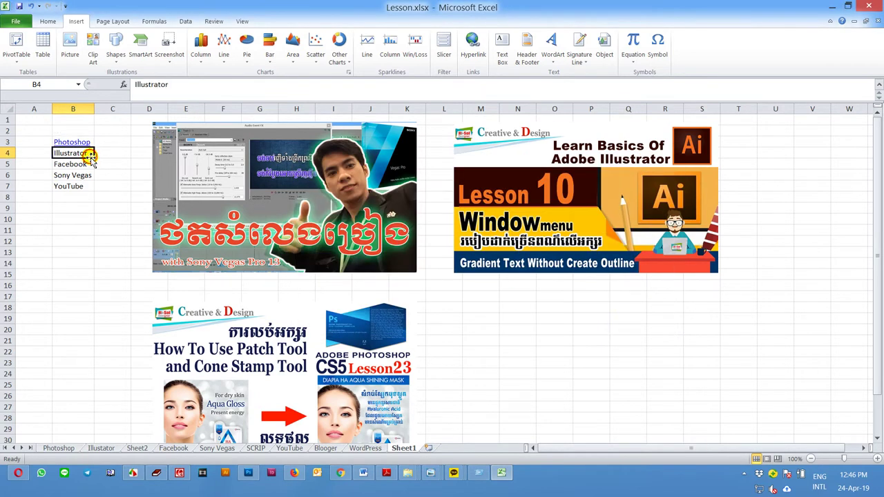
Link the Illustrator and Facebook cells to their matching sheets
{"action": "right_click", "coordinate": [83, 151]}
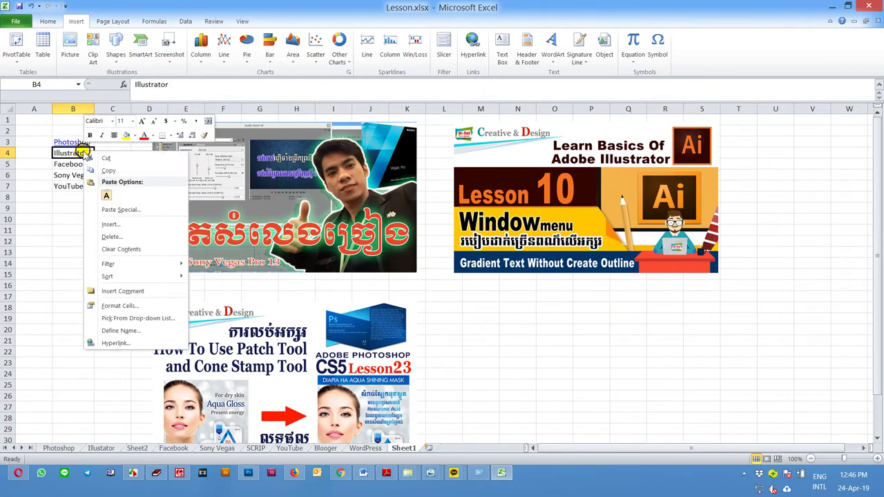
{"action": "left_click", "coordinate": [139, 340]}
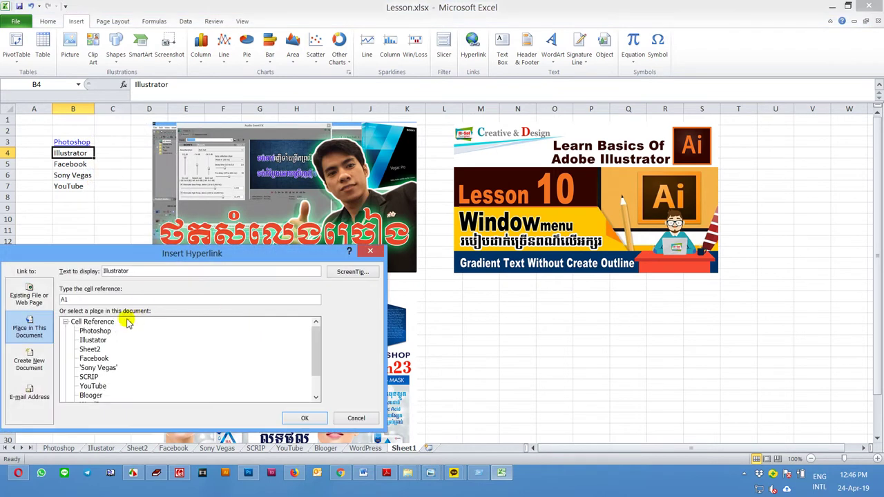
{"action": "left_click", "coordinate": [305, 418]}
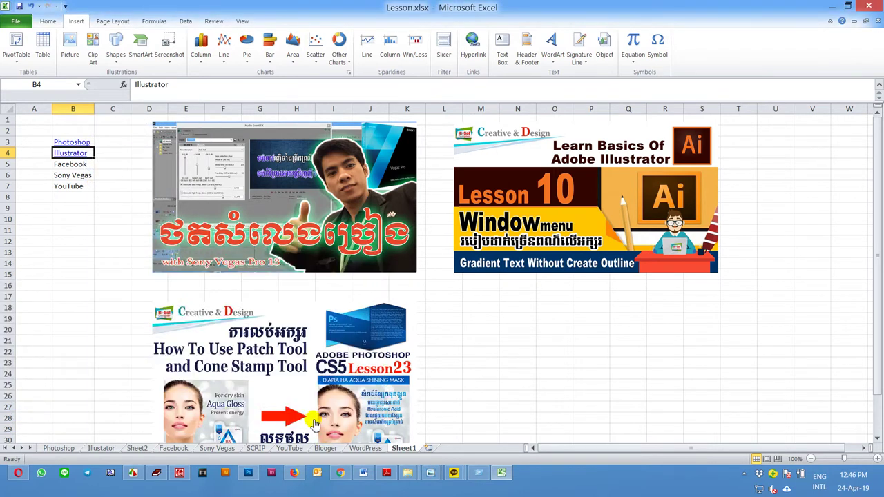
{"action": "left_click", "coordinate": [78, 164]}
{"action": "left_click", "coordinate": [475, 46]}
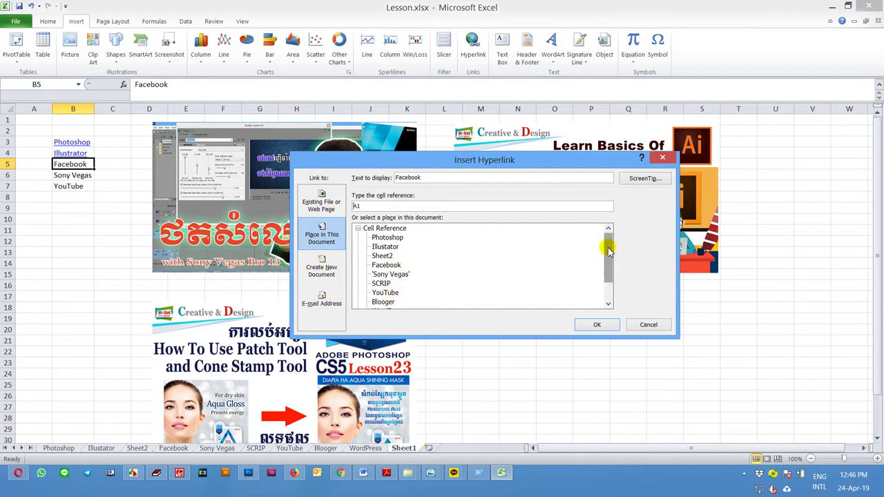
{"action": "left_click", "coordinate": [386, 265]}
{"action": "left_click", "coordinate": [593, 325]}
Link the Sony Vegas and YouTube cells to their matching sheets
{"action": "left_click", "coordinate": [87, 179]}
{"action": "right_click", "coordinate": [87, 177]}
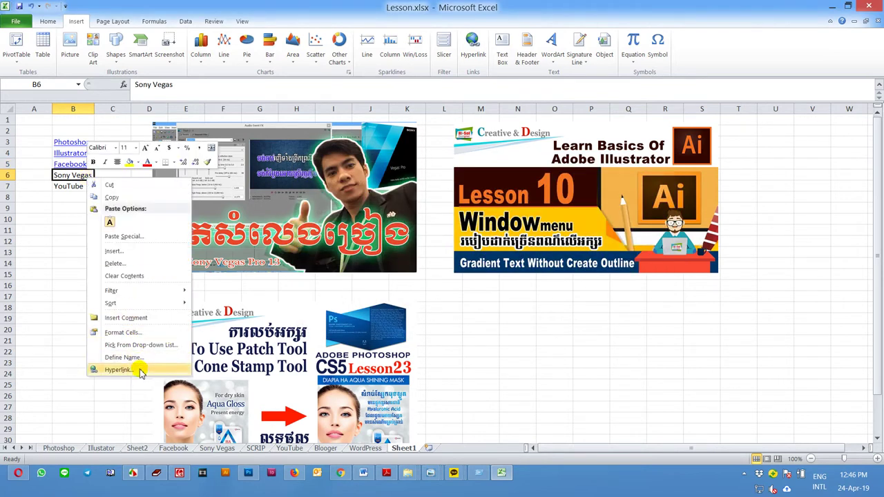
{"action": "left_click", "coordinate": [138, 367]}
{"action": "left_click", "coordinate": [99, 392]}
{"action": "left_click", "coordinate": [318, 445]}
{"action": "left_click", "coordinate": [88, 186]}
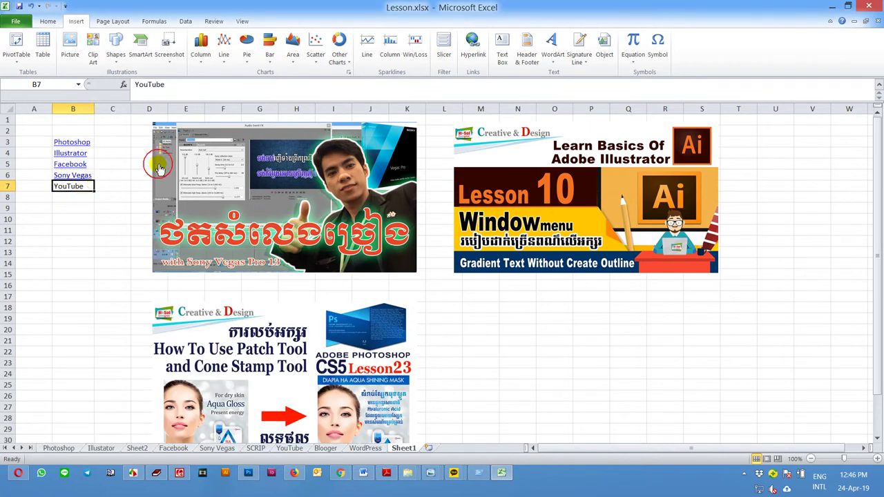
{"action": "left_click", "coordinate": [474, 46]}
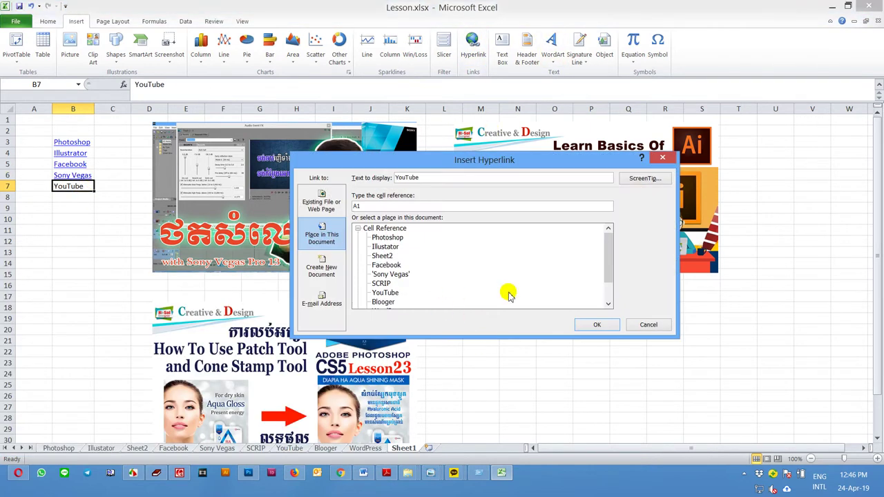
{"action": "left_click", "coordinate": [385, 293]}
{"action": "left_click", "coordinate": [597, 324]}
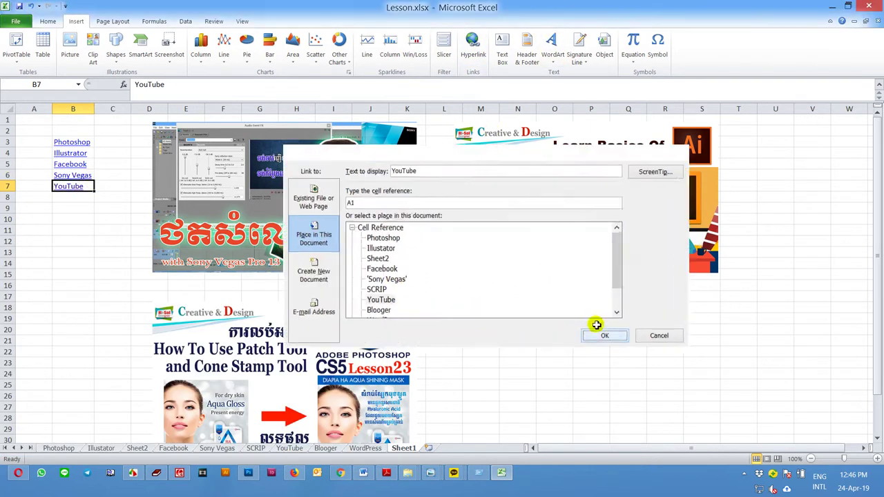
{"action": "left_click", "coordinate": [598, 352]}
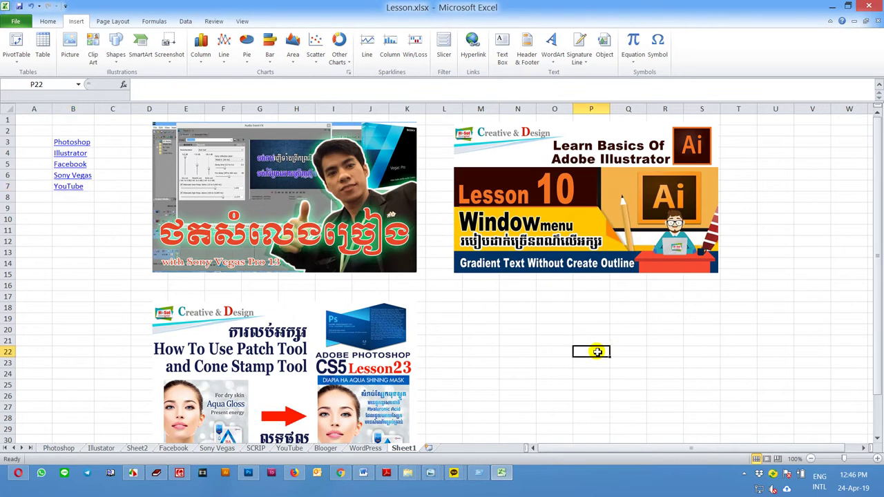
Rename Sheet1 to 'home' and test the Photoshop and Facebook links
{"action": "double_click", "coordinate": [403, 448]}
{"action": "type", "text": "home"}
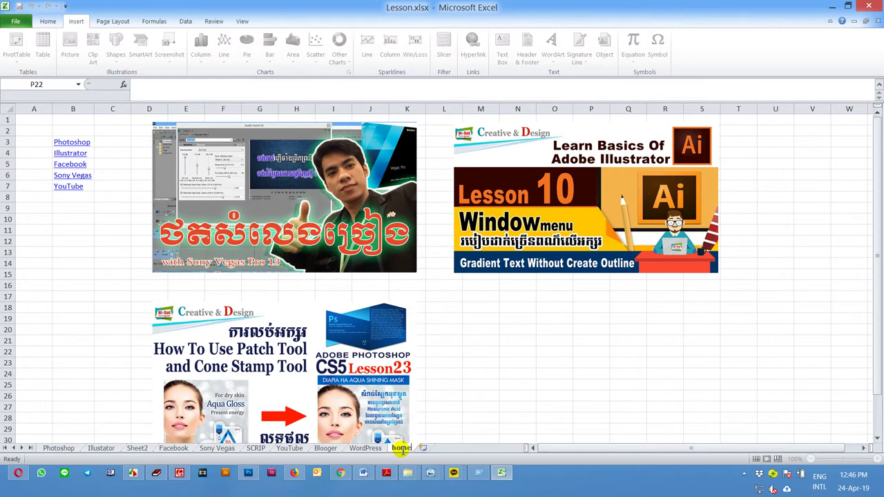
{"action": "left_click", "coordinate": [454, 373]}
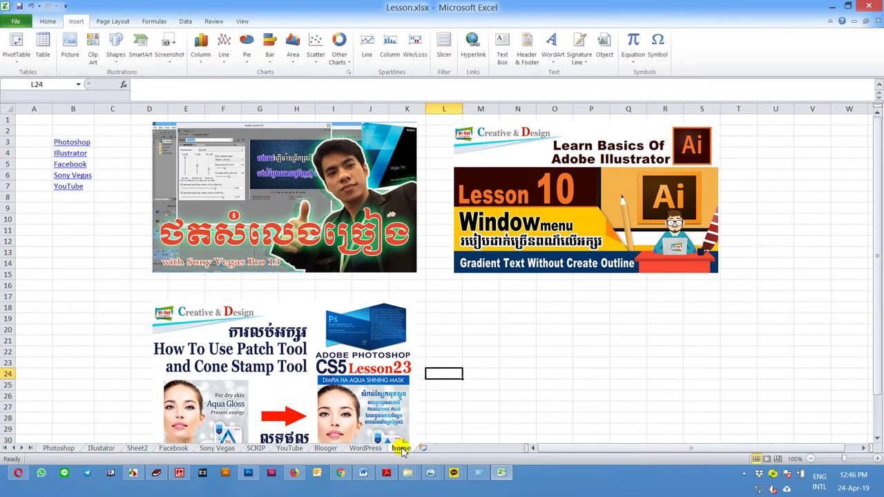
{"action": "left_click", "coordinate": [74, 143]}
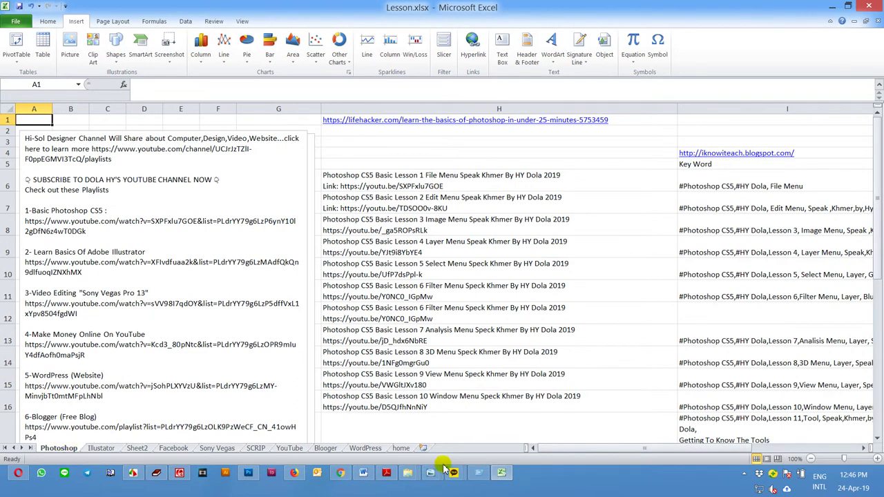
{"action": "left_click", "coordinate": [401, 449]}
{"action": "left_click", "coordinate": [61, 167]}
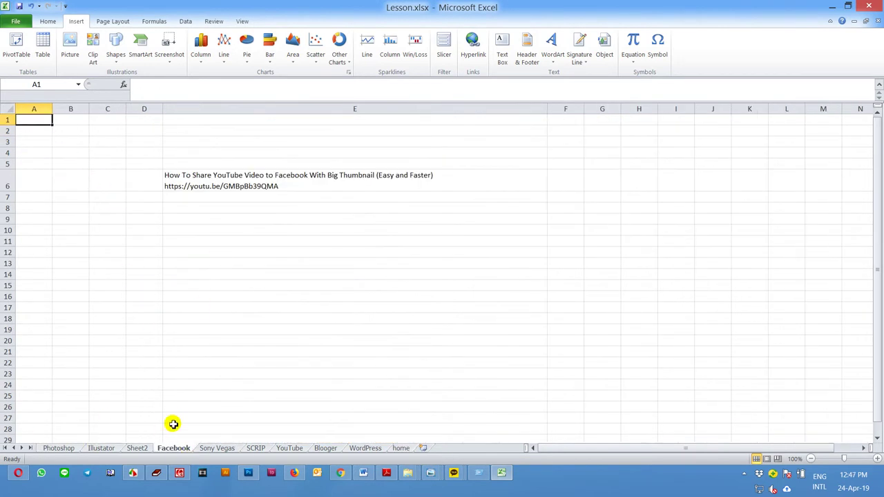
{"action": "left_click", "coordinate": [404, 448]}
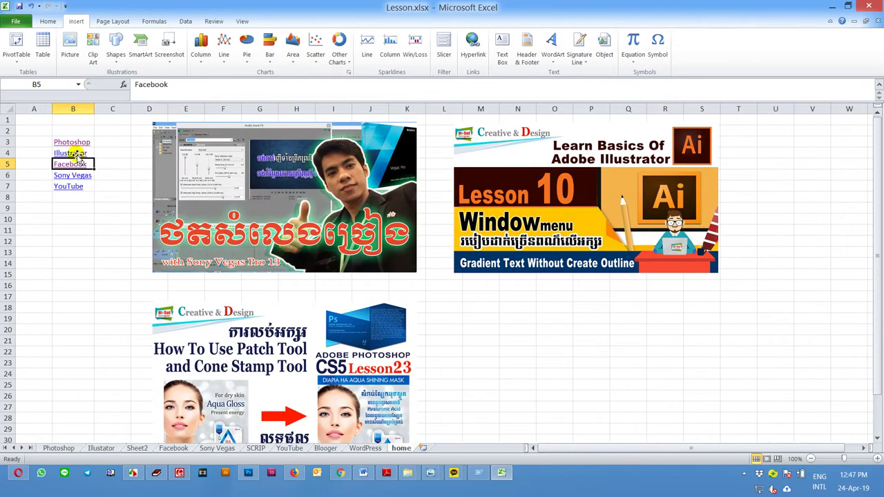
Test the Sony Vegas and YouTube links, ending on the Photoshop sheet
{"action": "left_click", "coordinate": [72, 176]}
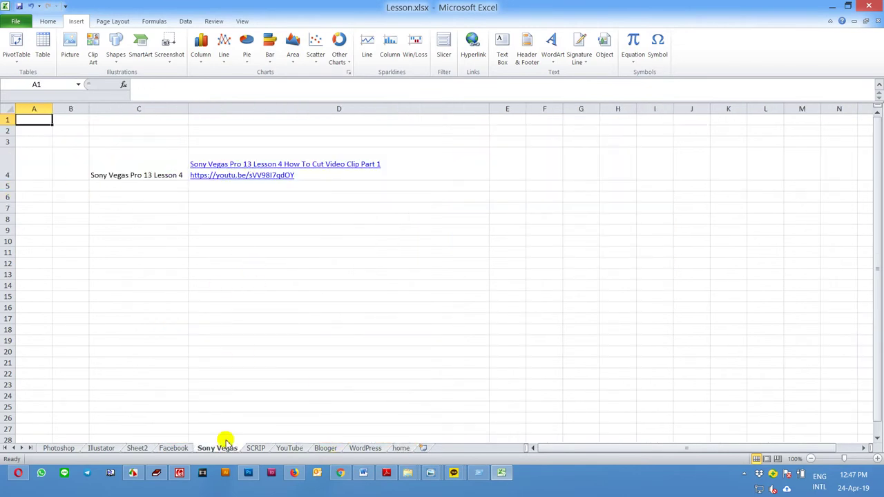
{"action": "left_click", "coordinate": [401, 448]}
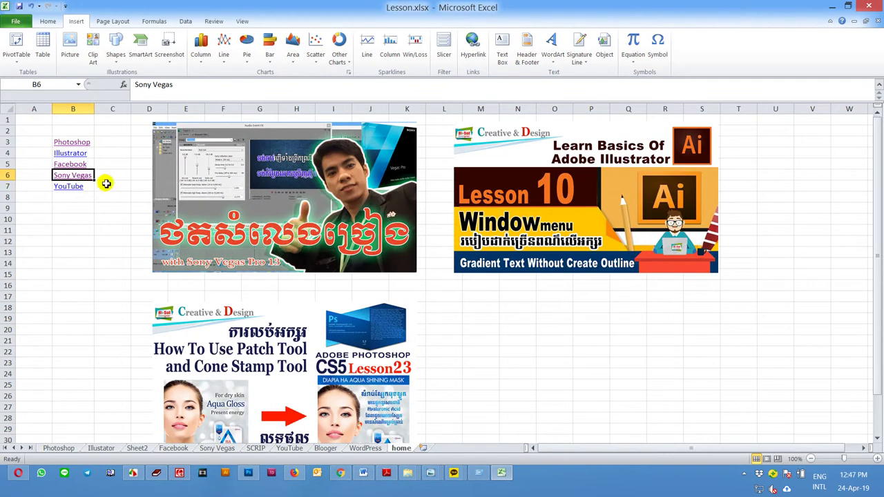
{"action": "left_click", "coordinate": [69, 187]}
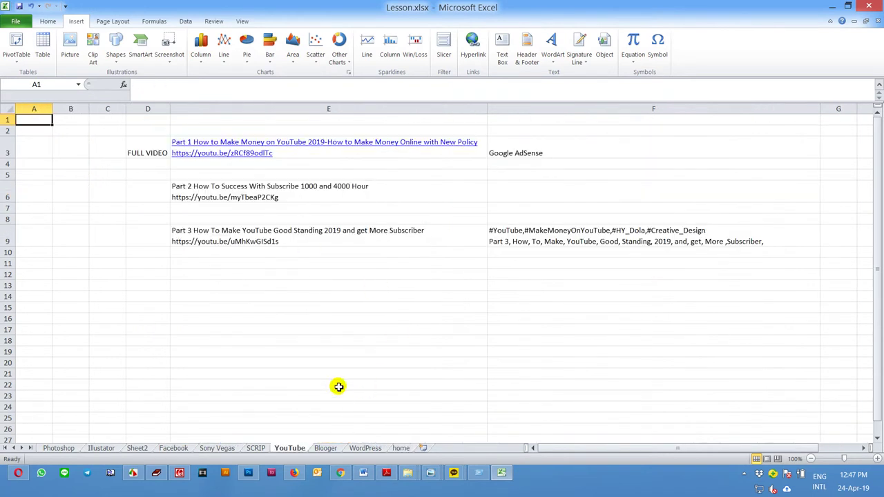
{"action": "left_click", "coordinate": [401, 448]}
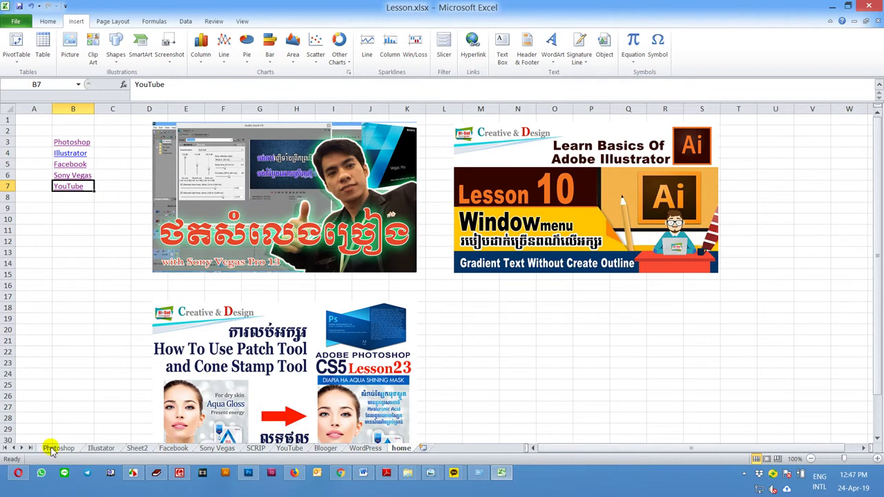
{"action": "left_click", "coordinate": [55, 447]}
{"action": "left_click", "coordinate": [401, 448]}
{"action": "left_click", "coordinate": [69, 142]}
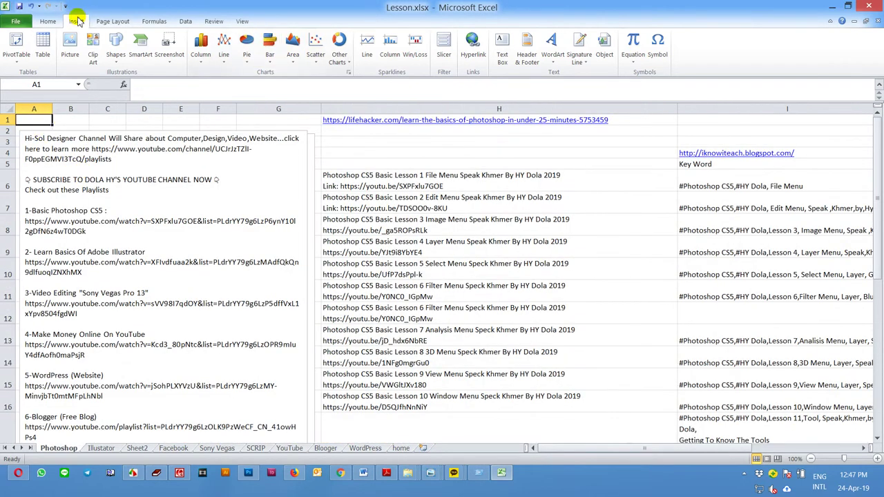
Draw a right-arrow shape near A1 on the Photoshop sheet
{"action": "left_click", "coordinate": [116, 45]}
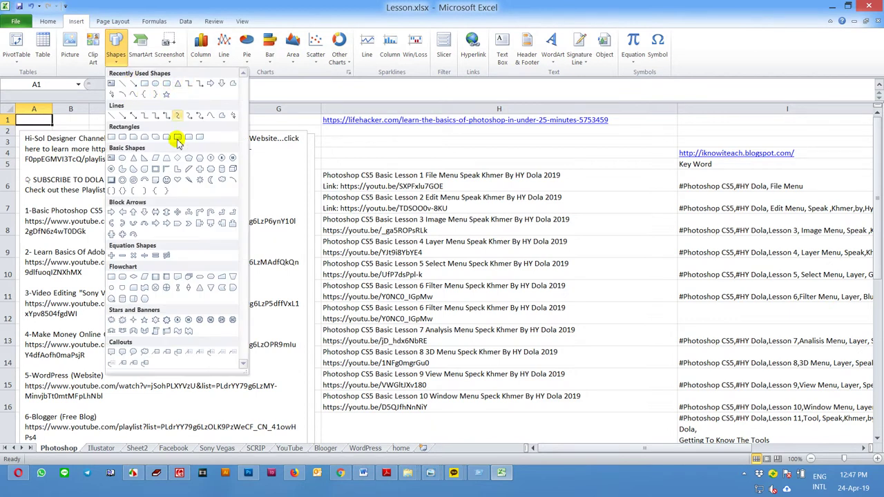
{"action": "left_click", "coordinate": [111, 212]}
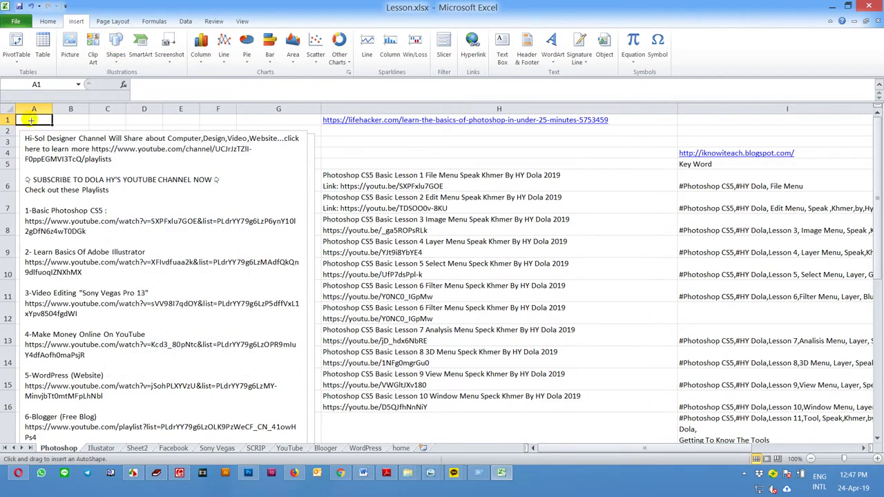
{"action": "left_click_drag", "start_coordinate": [25, 118], "coordinate": [80, 138]}
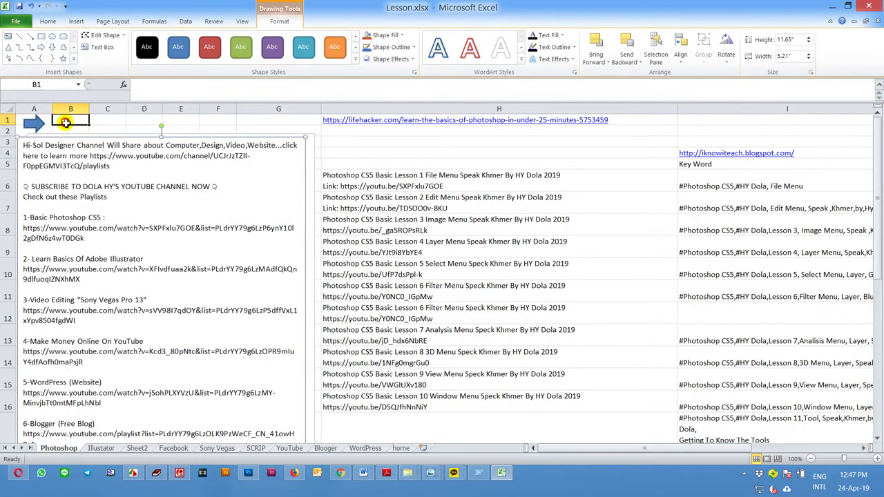
{"action": "left_click", "coordinate": [42, 121]}
Hyperlink the arrow to the home sheet and test it
{"action": "right_click", "coordinate": [41, 122]}
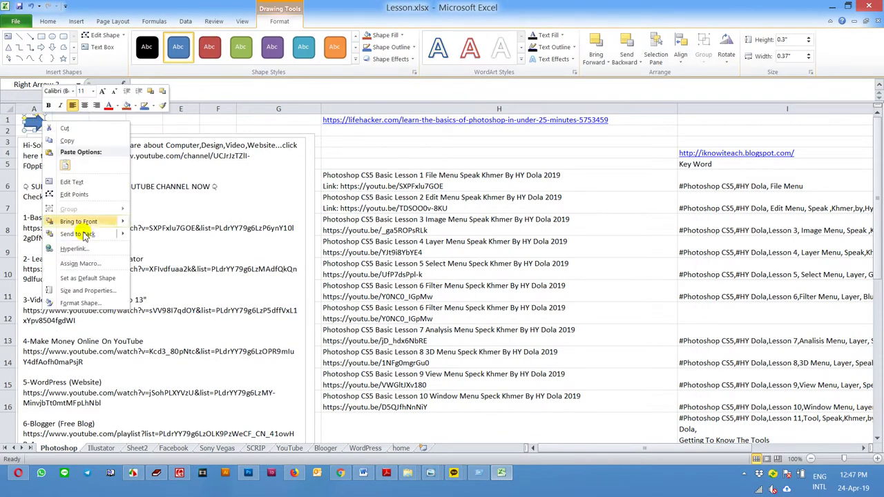
{"action": "left_click", "coordinate": [56, 225]}
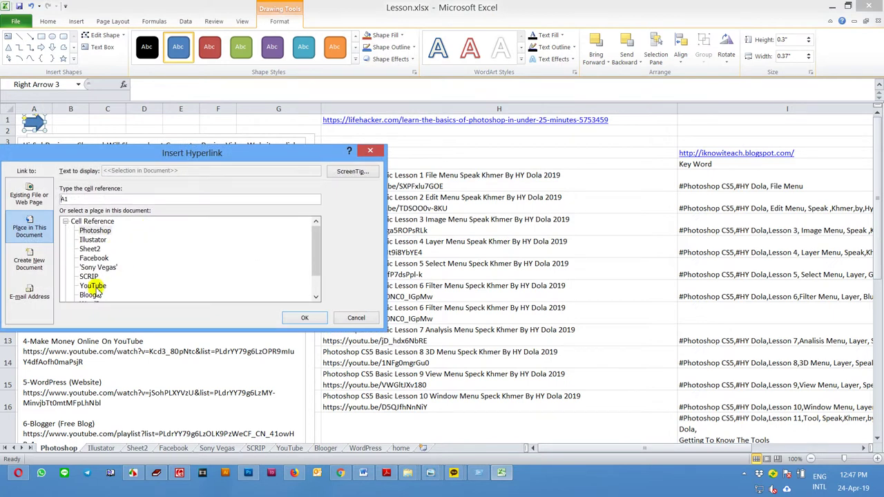
{"action": "left_click_drag", "start_coordinate": [314, 257], "coordinate": [316, 276]}
{"action": "left_click", "coordinate": [89, 285]}
{"action": "left_click", "coordinate": [303, 317]}
{"action": "left_click", "coordinate": [150, 130]}
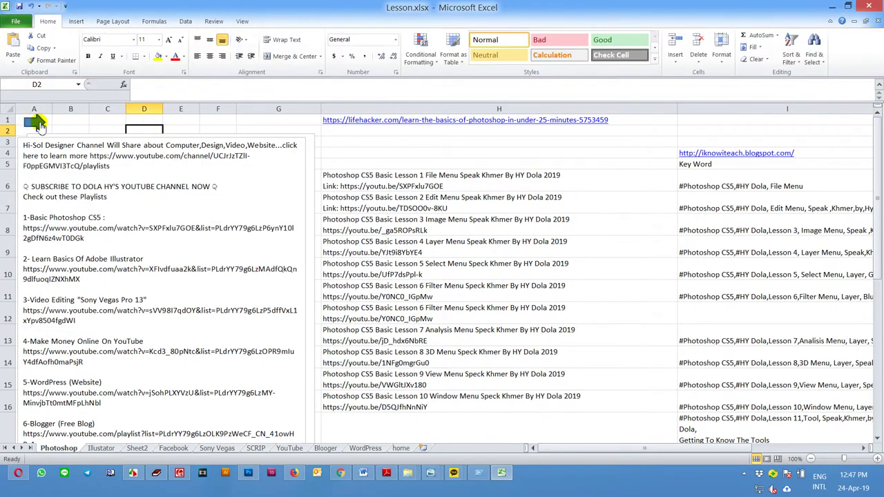
{"action": "left_click", "coordinate": [40, 121]}
Test the Photoshop link and its arrow twice, then open the Illustrator sheet
{"action": "left_click", "coordinate": [72, 142]}
{"action": "left_click", "coordinate": [33, 123]}
{"action": "left_click", "coordinate": [72, 142]}
{"action": "left_click", "coordinate": [37, 120]}
{"action": "left_click", "coordinate": [80, 155]}
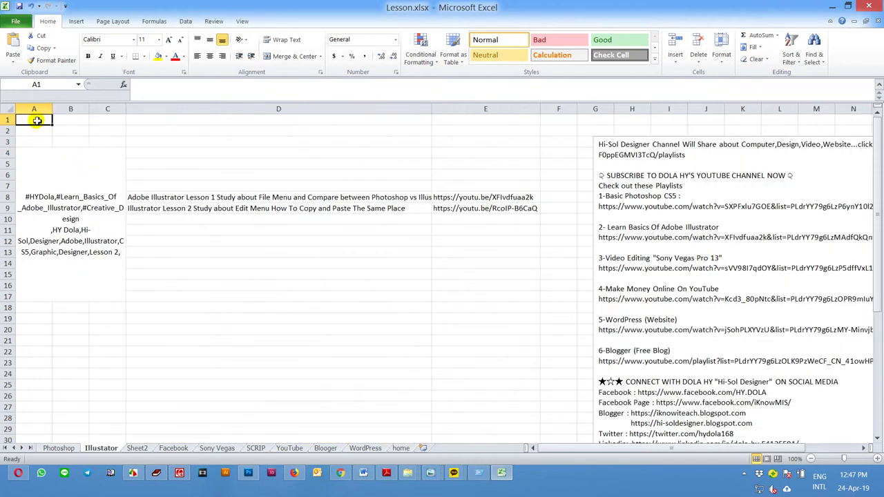
Enter HOME in A1 on the Illustrator sheet and hyperlink it to the home sheet
{"action": "type", "text": "B"}
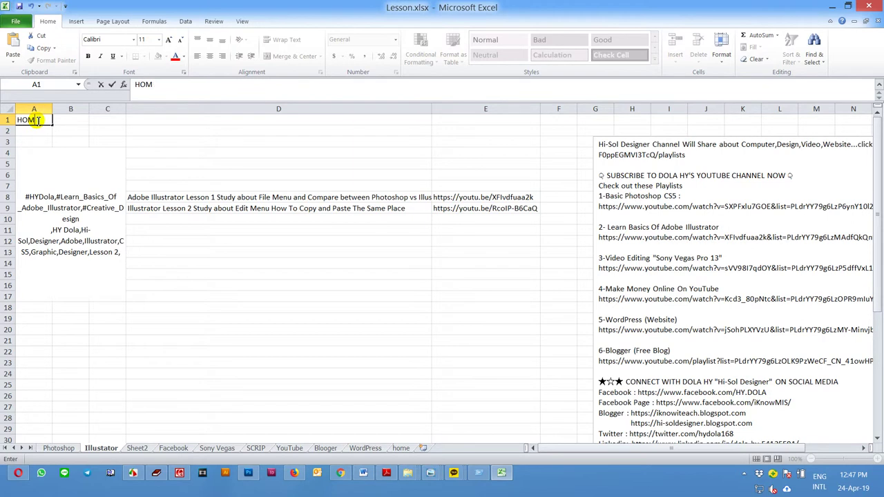
{"action": "left_click", "coordinate": [94, 139]}
{"action": "left_click", "coordinate": [31, 119]}
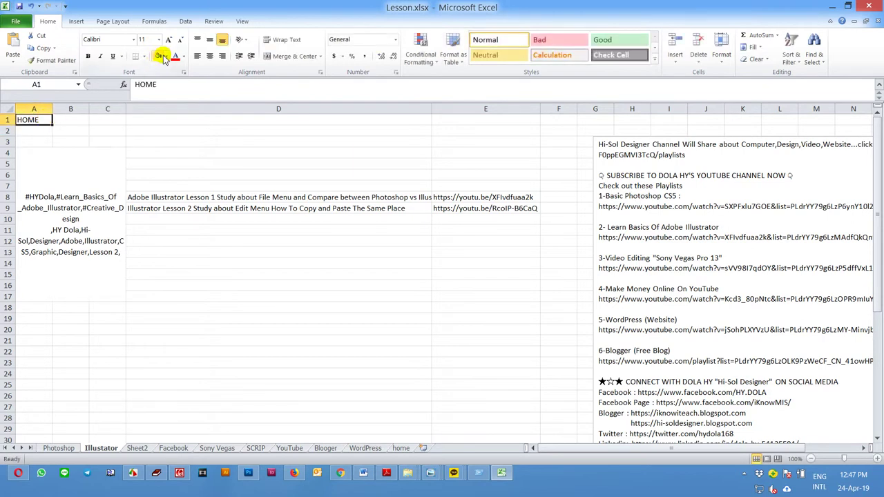
{"action": "right_click", "coordinate": [43, 119]}
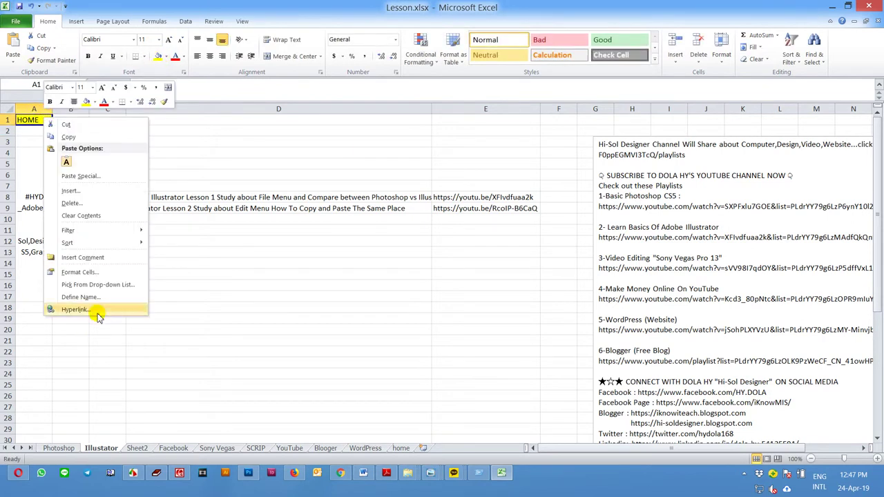
{"action": "left_click", "coordinate": [93, 308]}
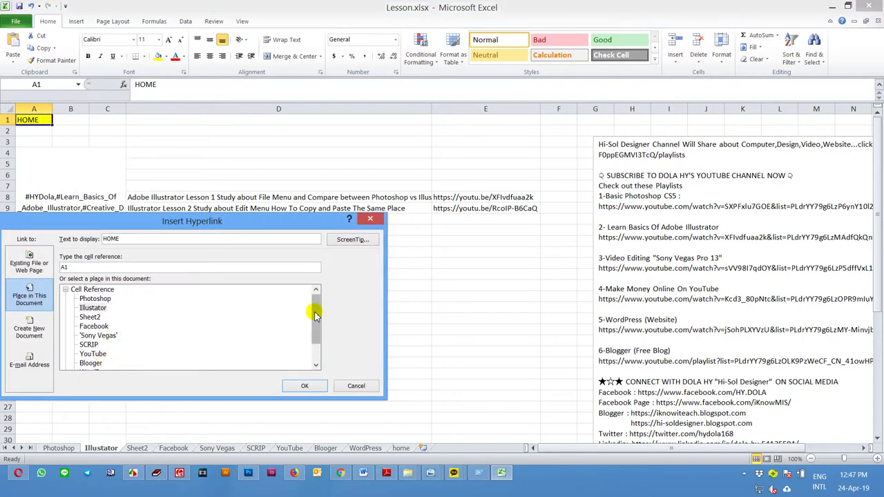
{"action": "left_click_drag", "start_coordinate": [315, 307], "coordinate": [313, 349]}
{"action": "left_click", "coordinate": [86, 354]}
{"action": "left_click", "coordinate": [305, 385]}
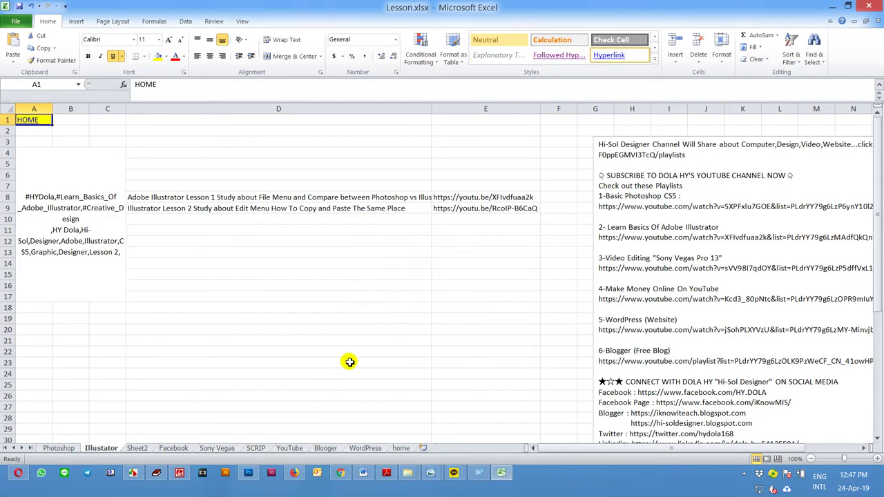
{"action": "left_click", "coordinate": [280, 142]}
Narrow column A to fit HOME and test the Photoshop and Illustrator round trips
{"action": "left_click", "coordinate": [43, 120]}
{"action": "left_click_drag", "start_coordinate": [51, 109], "coordinate": [41, 128]}
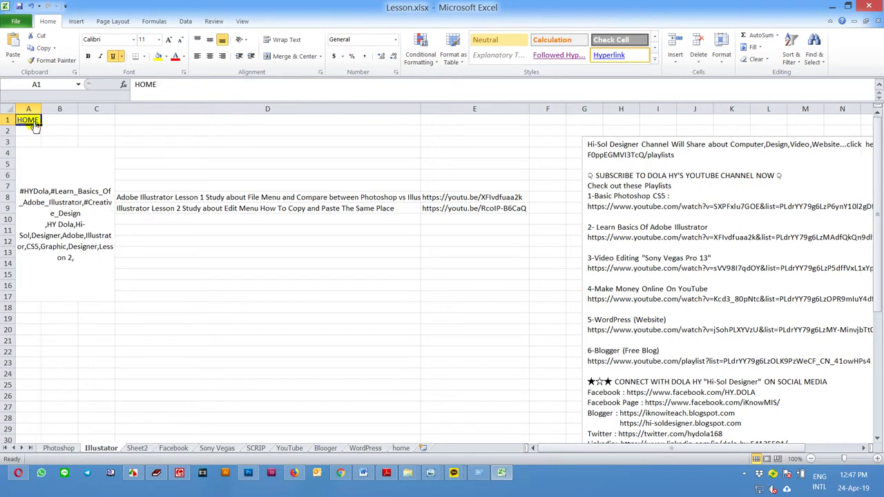
{"action": "left_click", "coordinate": [34, 123]}
{"action": "left_click", "coordinate": [79, 142]}
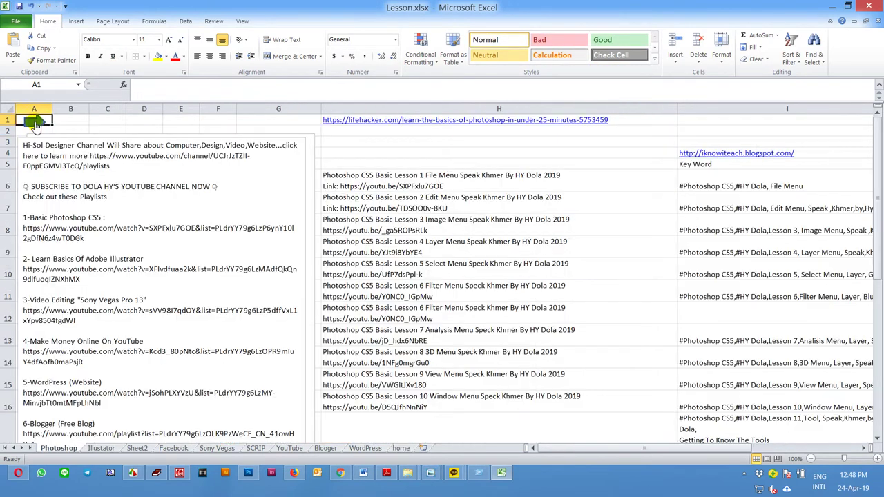
{"action": "left_click", "coordinate": [34, 123]}
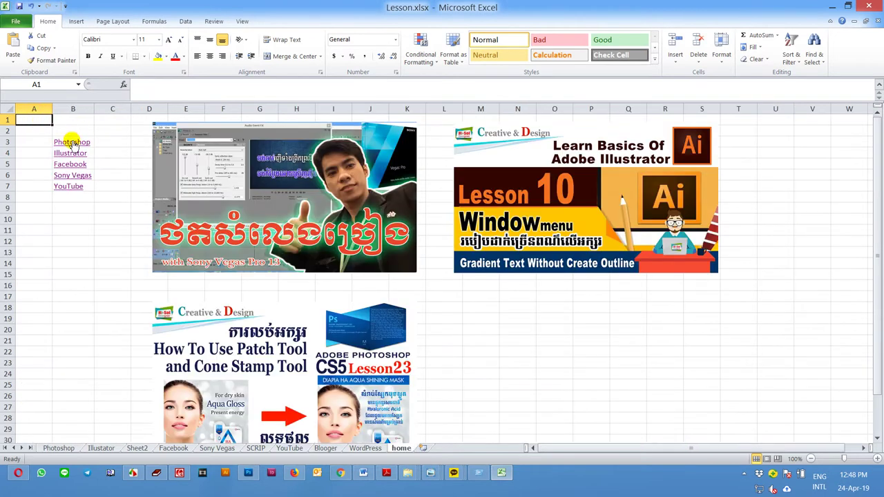
{"action": "left_click", "coordinate": [70, 152]}
{"action": "left_click", "coordinate": [33, 118]}
{"action": "left_click", "coordinate": [69, 144]}
Go back home, open the Illustrator sheet and widen column A
{"action": "right_click", "coordinate": [31, 123]}
{"action": "key", "text": "Escape"}
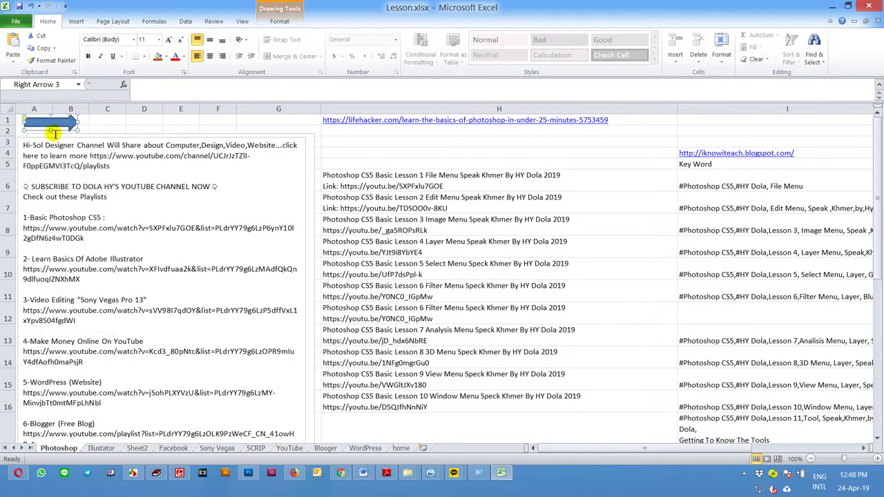
{"action": "left_click", "coordinate": [103, 128]}
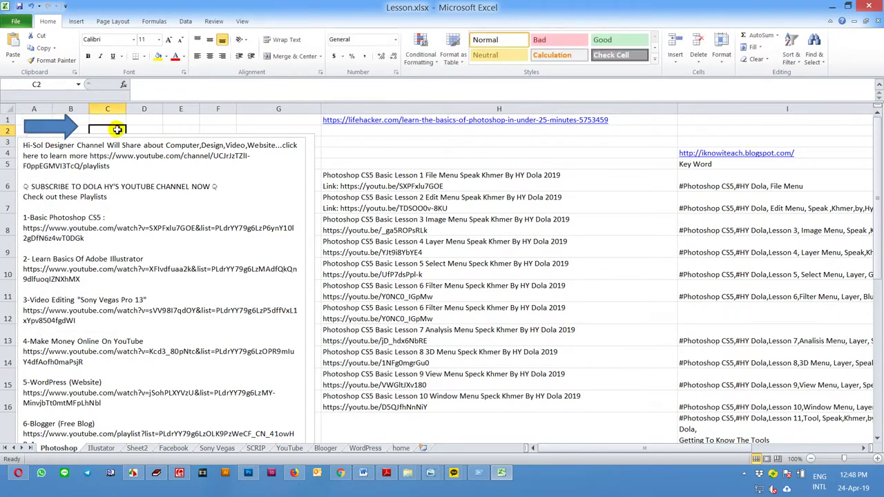
{"action": "left_click", "coordinate": [78, 128]}
{"action": "left_click", "coordinate": [70, 152]}
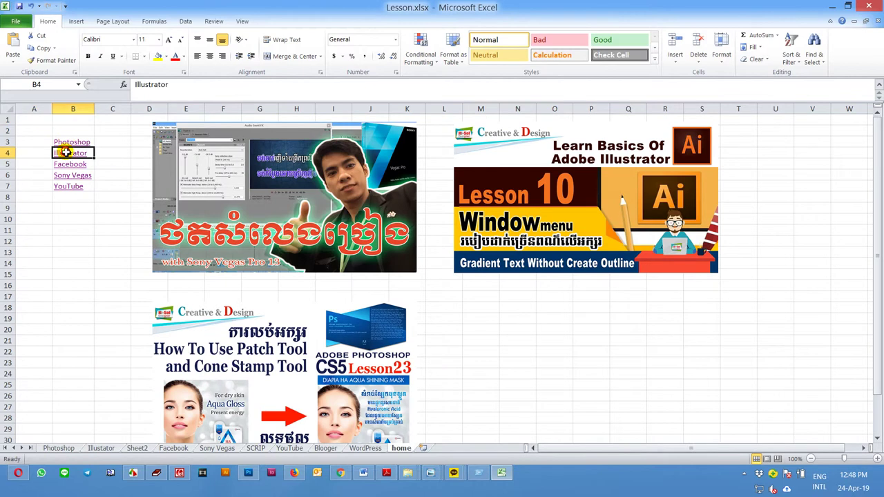
{"action": "left_click_drag", "start_coordinate": [42, 109], "coordinate": [90, 109]}
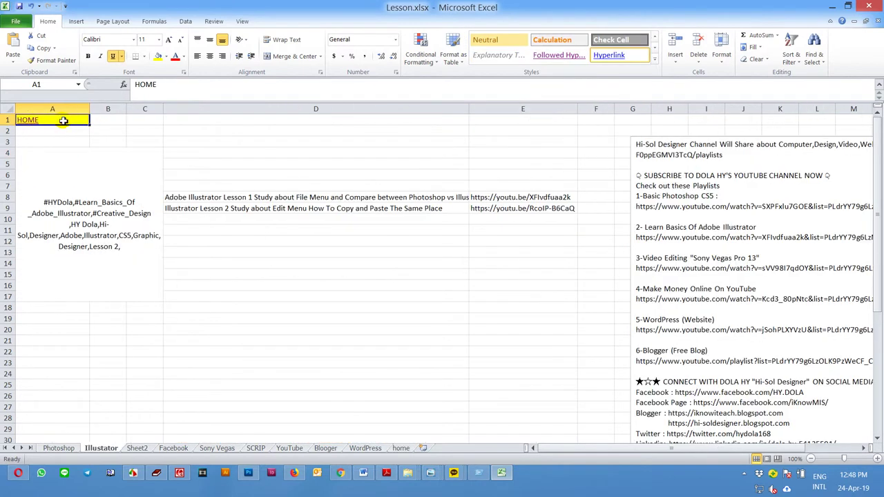
Test the HOME and arrow links between sheets, then open the Facebook sheet
{"action": "left_click", "coordinate": [90, 130]}
{"action": "left_click", "coordinate": [30, 121]}
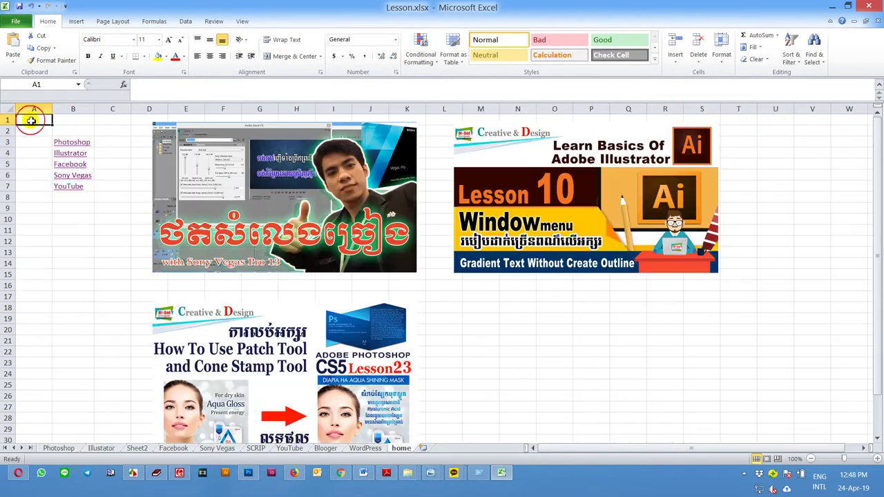
{"action": "left_click", "coordinate": [71, 143]}
{"action": "left_click", "coordinate": [38, 123]}
{"action": "left_click", "coordinate": [76, 157]}
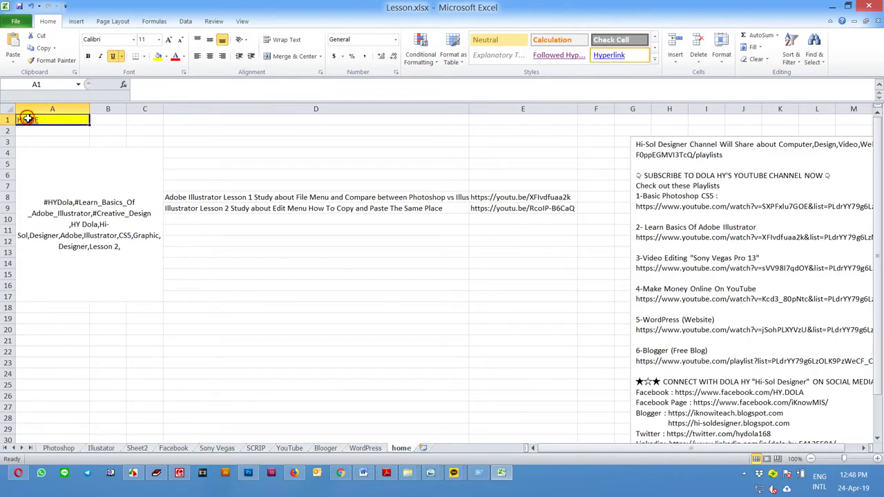
{"action": "left_click", "coordinate": [27, 117]}
{"action": "left_click", "coordinate": [72, 142]}
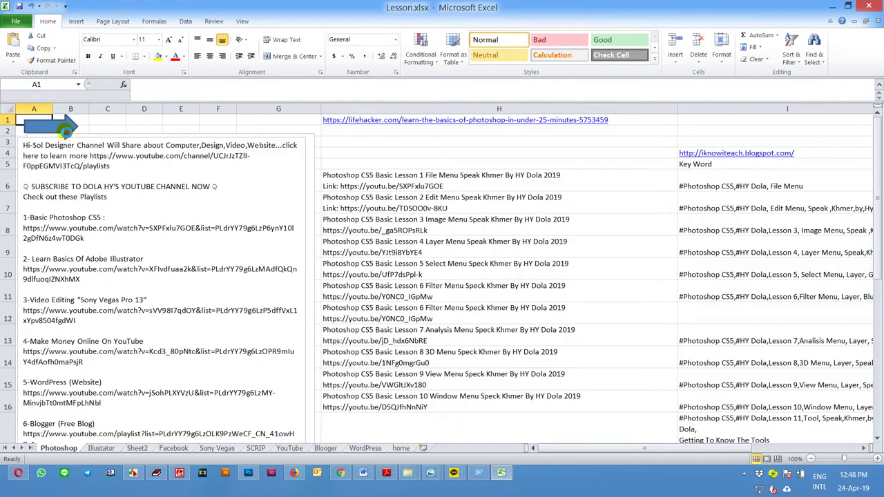
{"action": "left_click", "coordinate": [66, 134]}
{"action": "left_click", "coordinate": [72, 165]}
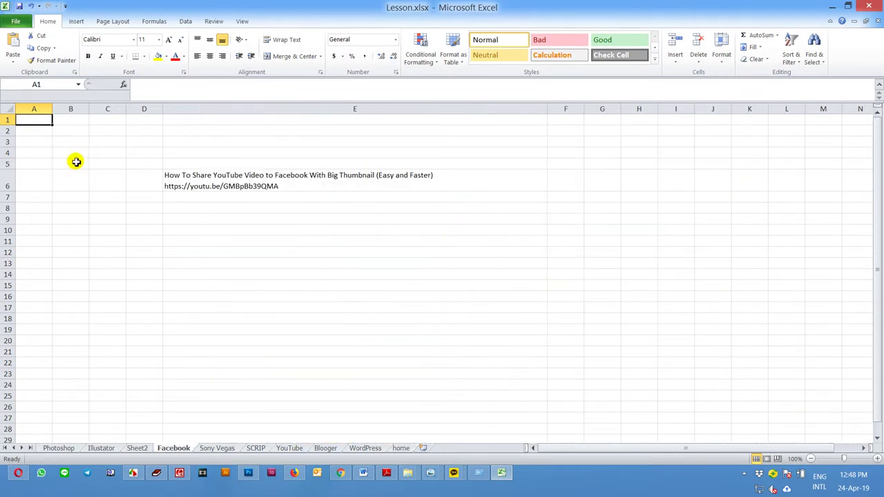
Draw a rounded rectangle over A1:B2 on the Facebook sheet and type HOME in it
{"action": "left_click", "coordinate": [110, 20]}
{"action": "left_click", "coordinate": [76, 21]}
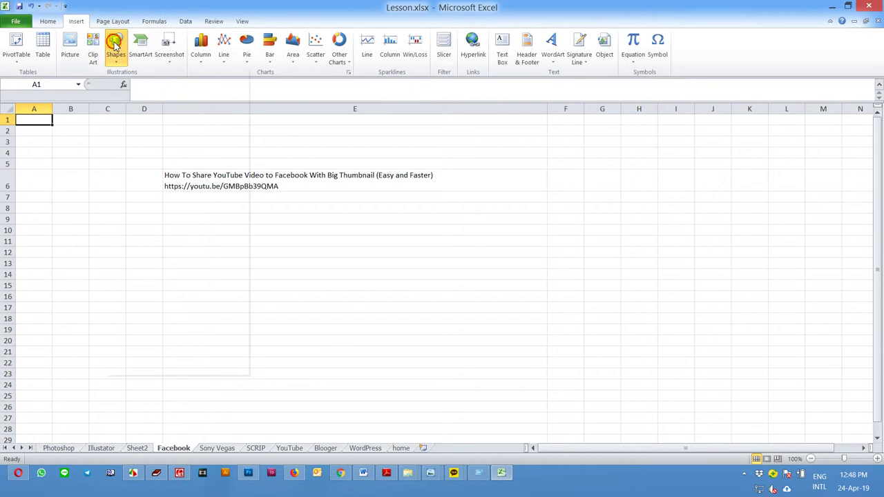
{"action": "left_click", "coordinate": [116, 41]}
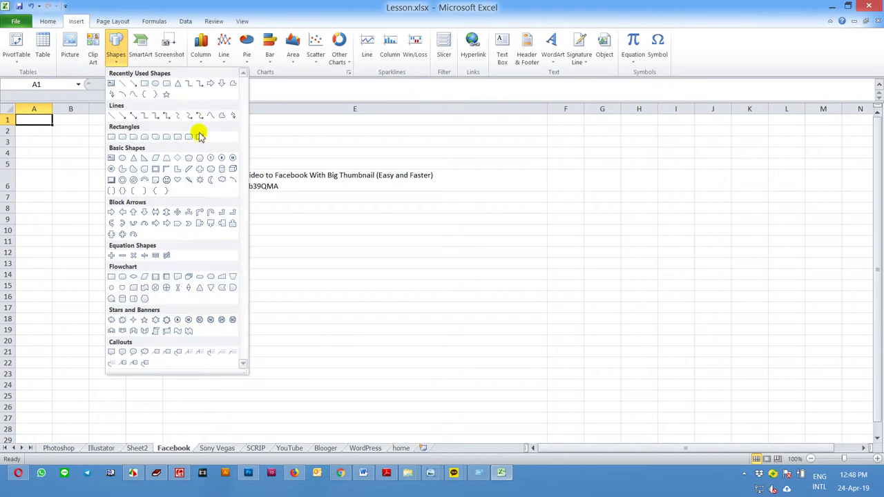
{"action": "left_click", "coordinate": [166, 84]}
{"action": "left_click_drag", "start_coordinate": [18, 117], "coordinate": [87, 133]}
{"action": "right_click", "coordinate": [79, 132]}
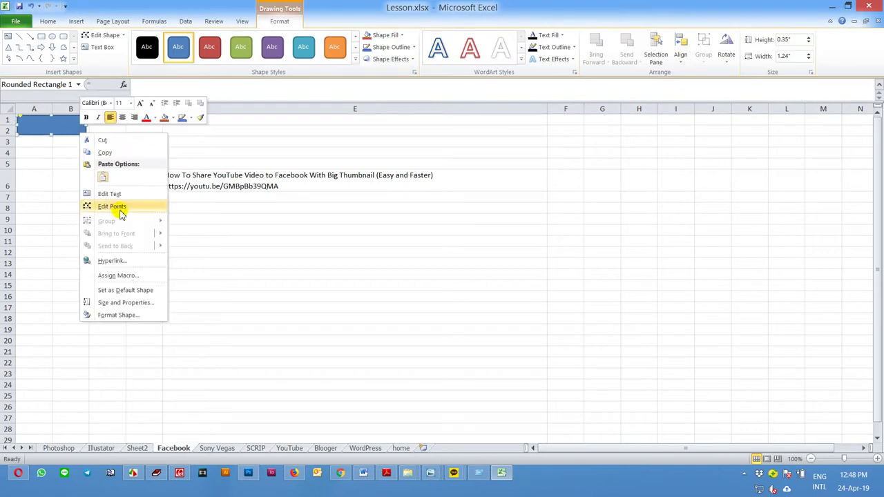
{"action": "left_click", "coordinate": [126, 194]}
{"action": "type", "text": "HOM"}
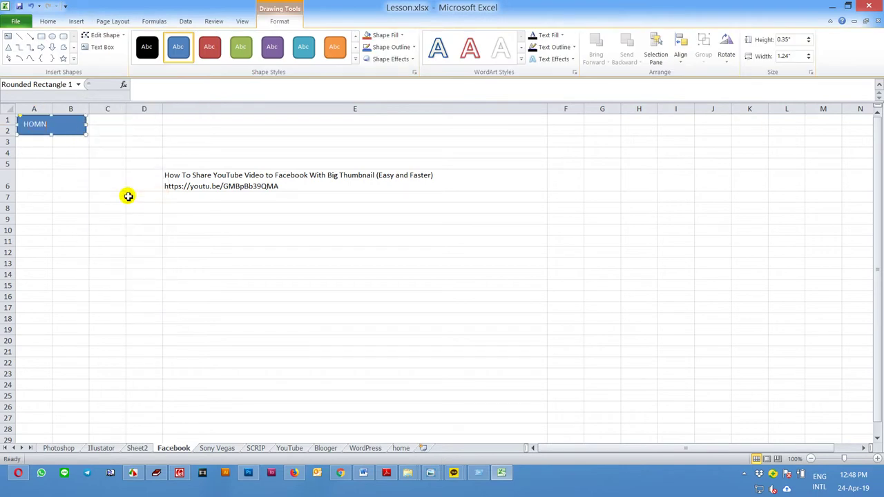
{"action": "type", "text": "E"}
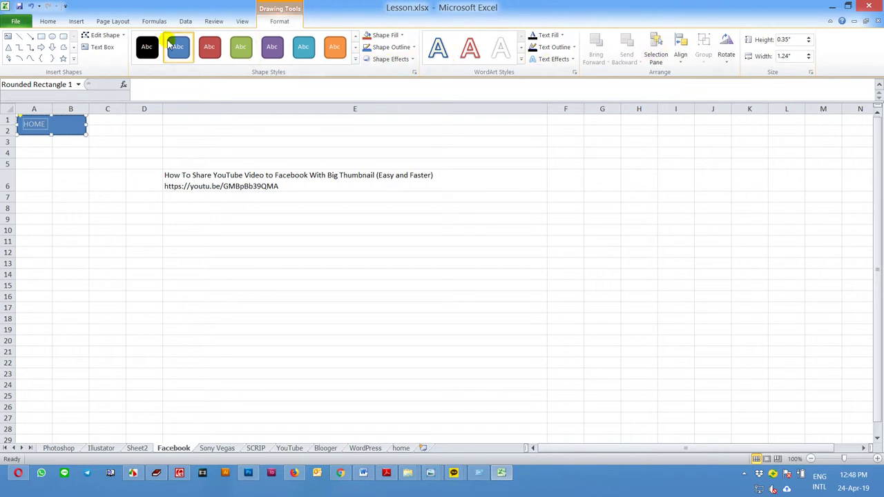
Centre the HOME text both ways, make it bold and enlarge the font
{"action": "left_click", "coordinate": [47, 21]}
{"action": "left_click", "coordinate": [211, 56]}
{"action": "left_click", "coordinate": [210, 40]}
{"action": "left_click", "coordinate": [89, 55]}
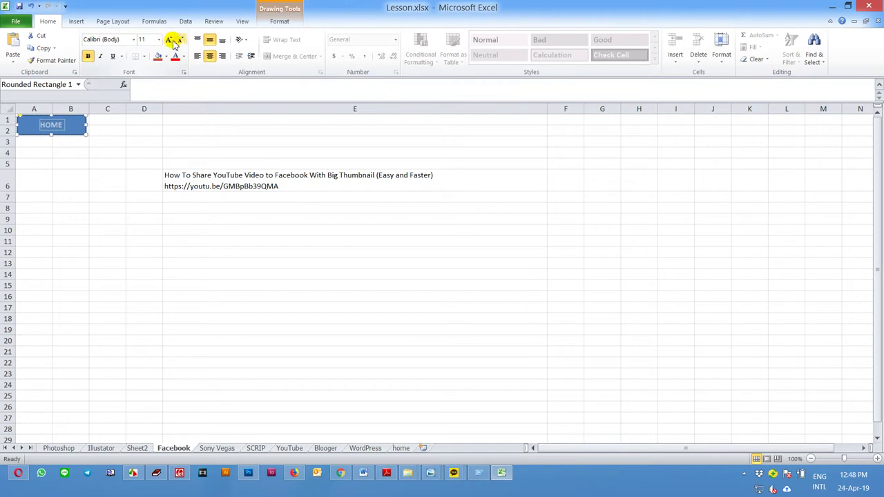
{"action": "left_click", "coordinate": [172, 40]}
{"action": "left_click", "coordinate": [76, 163]}
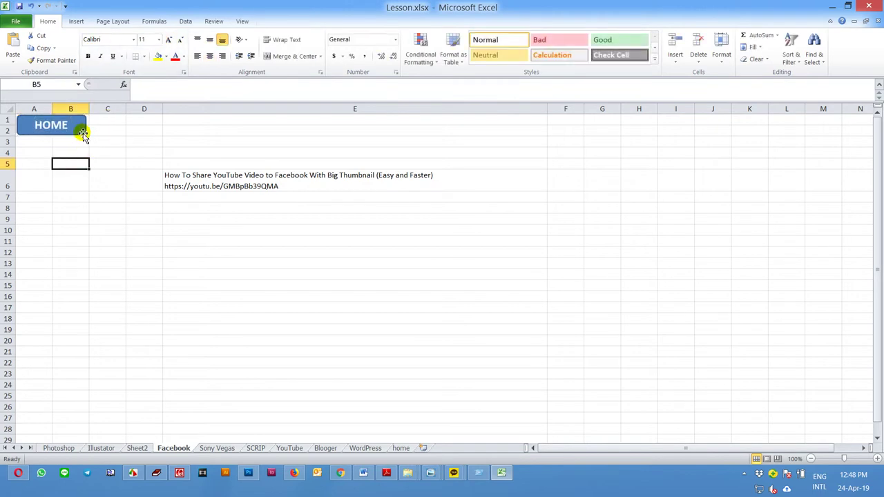
Hyperlink the HOME button to the home sheet and test it
{"action": "right_click", "coordinate": [83, 134]}
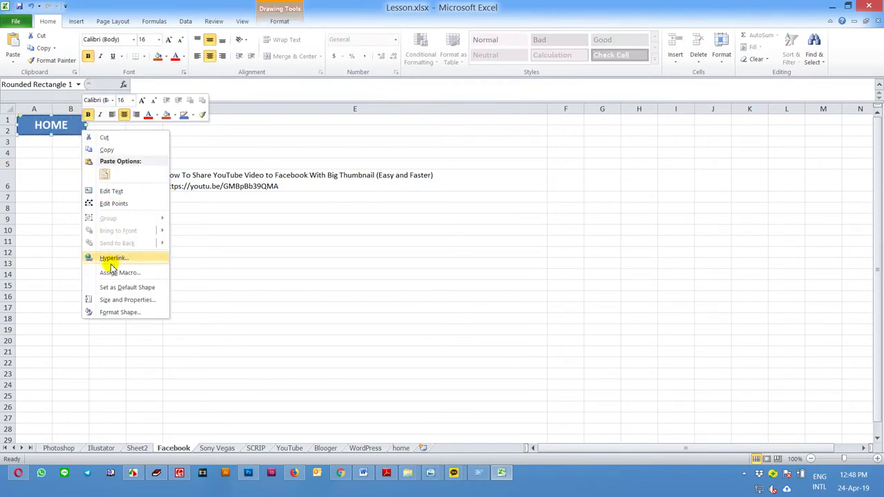
{"action": "left_click", "coordinate": [112, 259]}
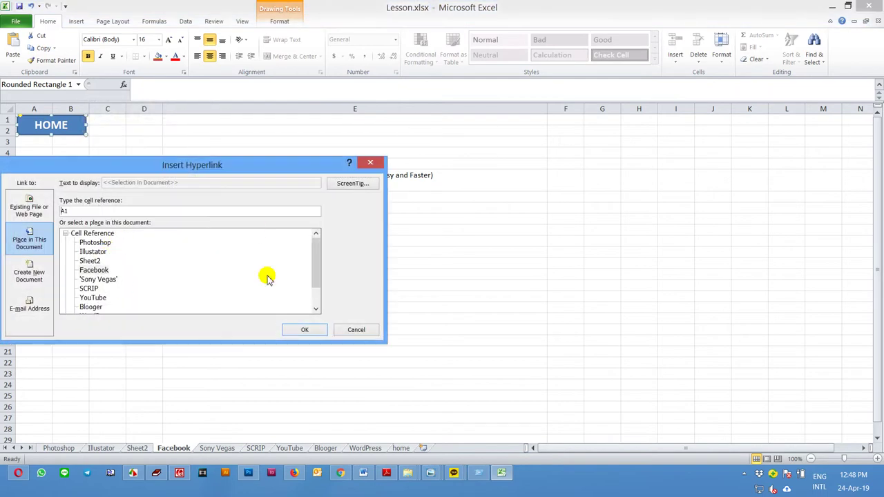
{"action": "left_click_drag", "start_coordinate": [314, 257], "coordinate": [310, 308]}
{"action": "left_click", "coordinate": [87, 297]}
{"action": "left_click", "coordinate": [309, 330]}
{"action": "left_click", "coordinate": [235, 284]}
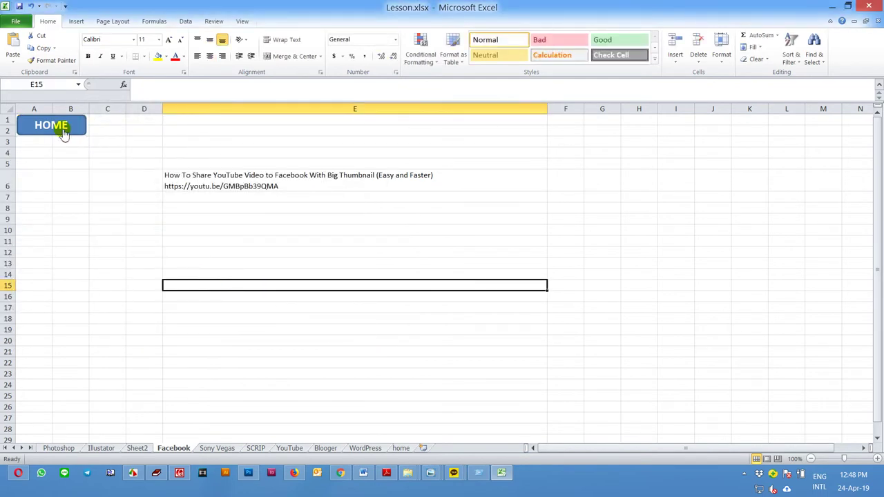
{"action": "left_click", "coordinate": [67, 127]}
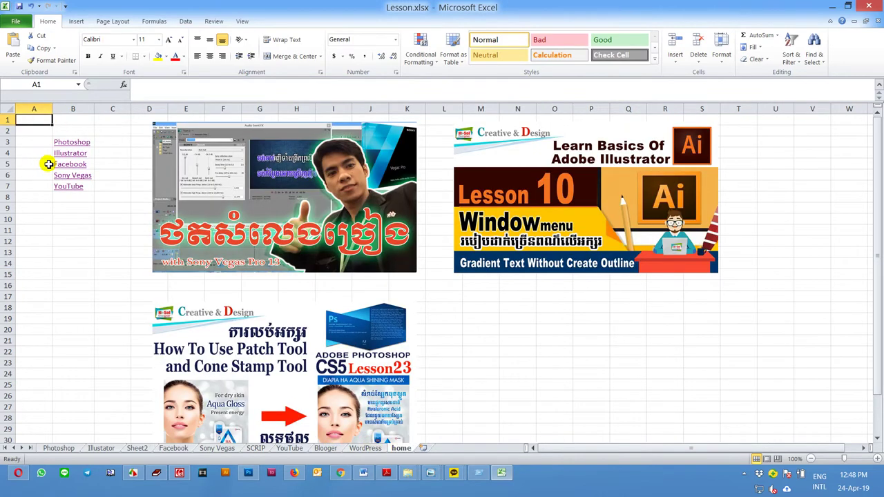
Test the Photoshop, Illustrator and Facebook links and their return buttons
{"action": "left_click", "coordinate": [68, 143]}
{"action": "left_click", "coordinate": [38, 123]}
{"action": "left_click", "coordinate": [74, 153]}
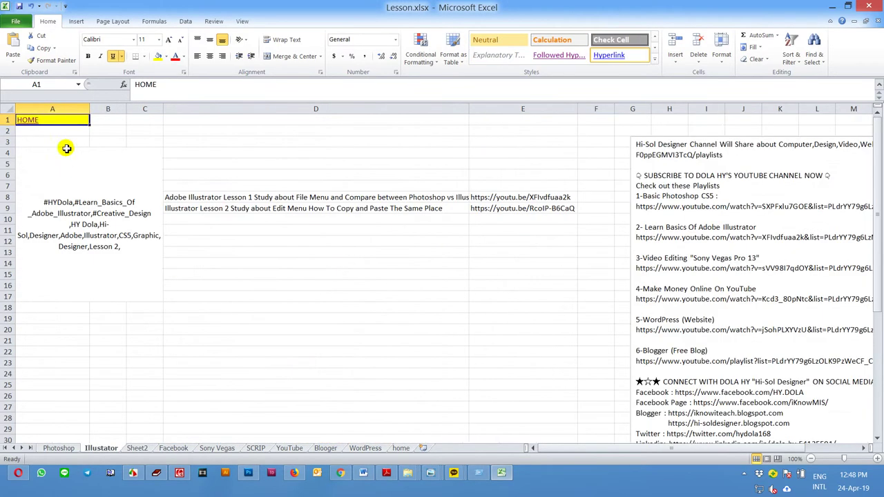
{"action": "left_click", "coordinate": [36, 128]}
{"action": "left_click", "coordinate": [72, 156]}
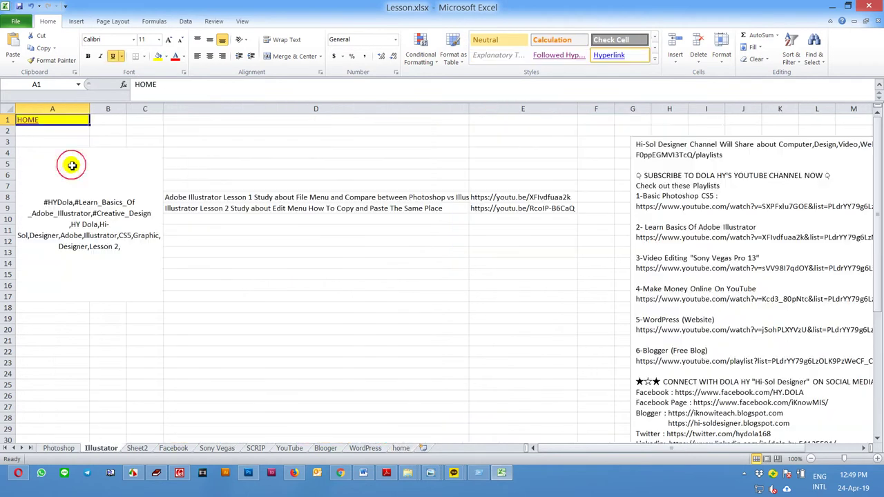
{"action": "left_click", "coordinate": [39, 121]}
{"action": "left_click", "coordinate": [73, 164]}
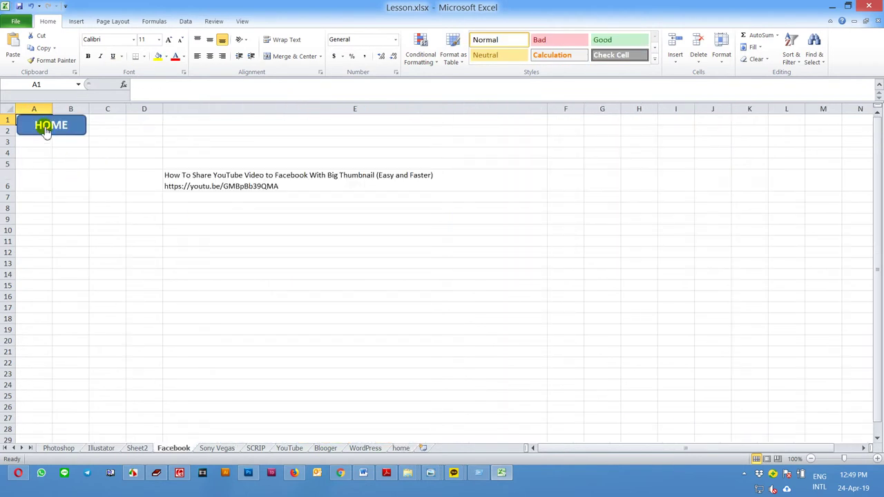
{"action": "left_click", "coordinate": [47, 129]}
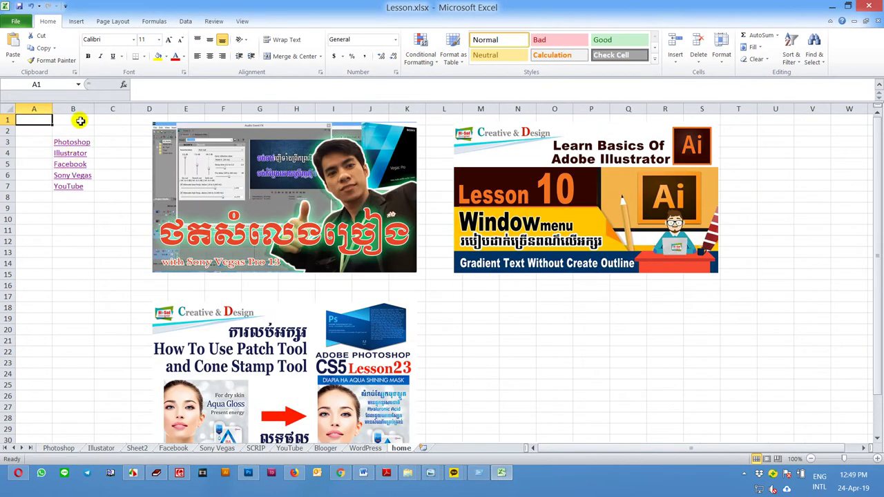
Copy the HOME button from the Facebook sheet
{"action": "left_click", "coordinate": [73, 165]}
{"action": "right_click", "coordinate": [69, 128]}
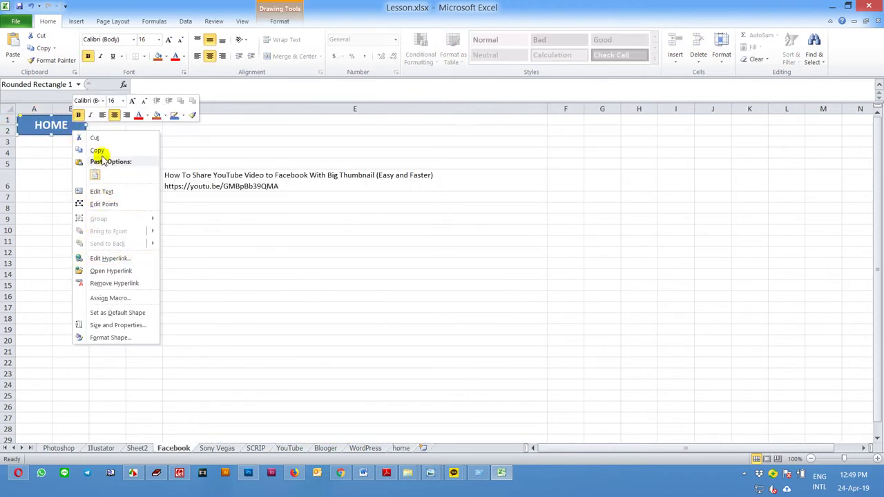
{"action": "left_click", "coordinate": [97, 150]}
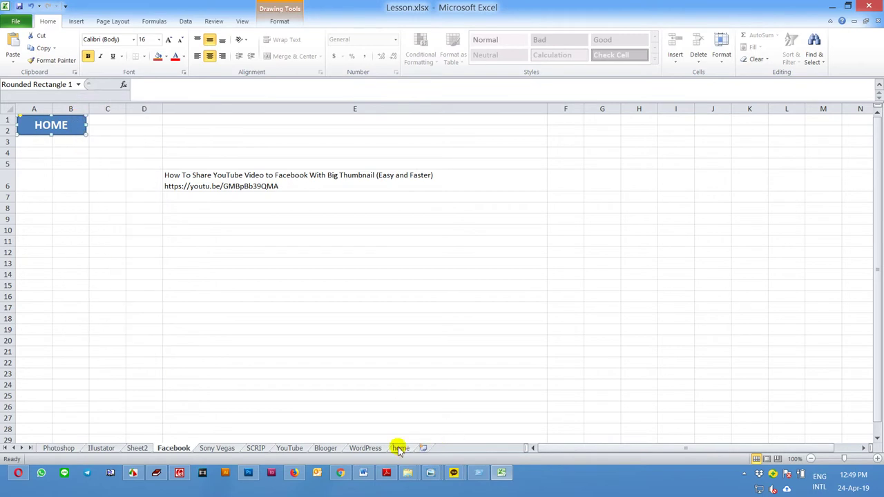
{"action": "left_click", "coordinate": [73, 172]}
{"action": "left_click", "coordinate": [77, 126]}
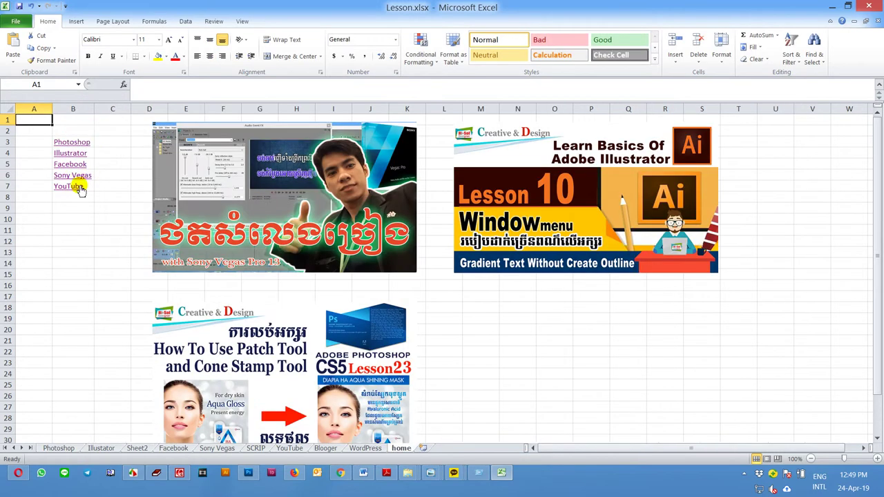
Paste the linked HOME button at A1 on the Sony Vegas sheet
{"action": "left_click", "coordinate": [79, 177]}
{"action": "right_click", "coordinate": [42, 122]}
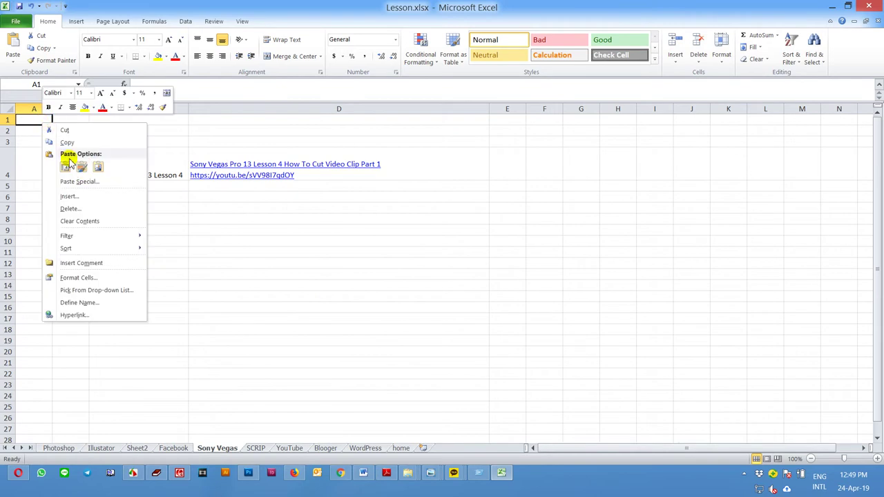
{"action": "left_click", "coordinate": [95, 168]}
{"action": "left_click", "coordinate": [73, 156]}
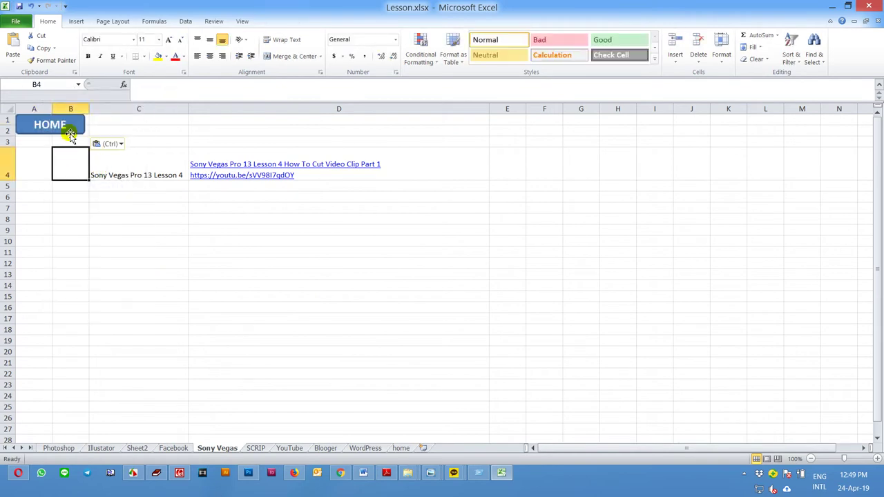
{"action": "left_click", "coordinate": [71, 132]}
{"action": "key", "text": "Delete"}
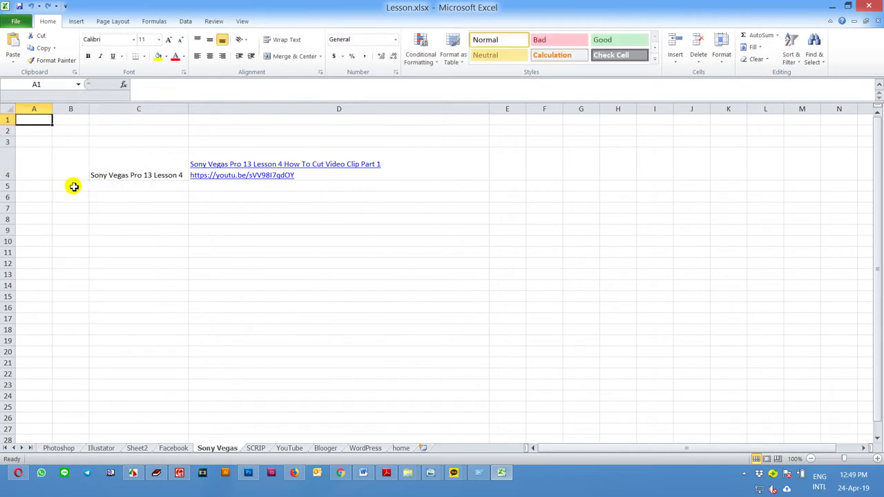
{"action": "key", "text": "ctrl+z"}
{"action": "left_click", "coordinate": [63, 206]}
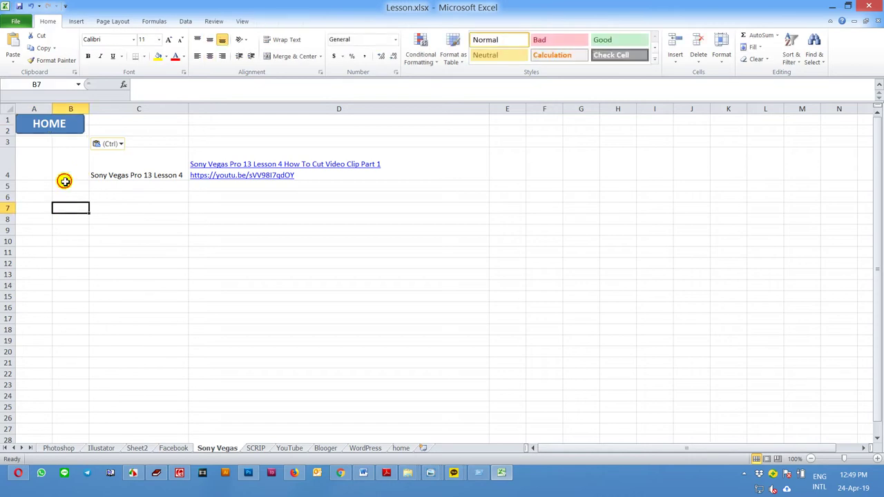
{"action": "left_click", "coordinate": [63, 123]}
Paste the HOME button onto the YouTube sheet and test it
{"action": "left_click", "coordinate": [69, 186]}
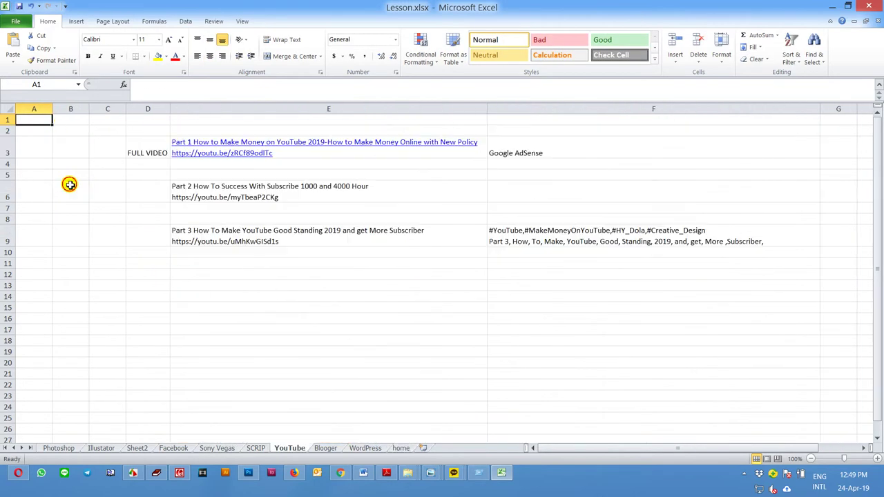
{"action": "key", "text": "ctrl+v"}
{"action": "left_click", "coordinate": [67, 201]}
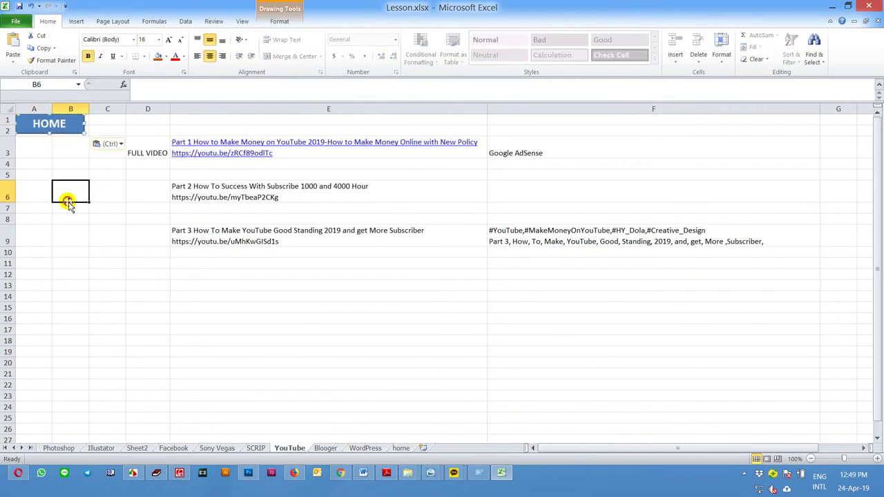
{"action": "left_click", "coordinate": [69, 132]}
Round-trip the Photoshop, Sony Vegas, Facebook and YouTube links back to home
{"action": "left_click", "coordinate": [71, 142]}
{"action": "left_click", "coordinate": [62, 126]}
{"action": "left_click", "coordinate": [72, 175]}
{"action": "left_click", "coordinate": [59, 125]}
{"action": "left_click", "coordinate": [71, 164]}
{"action": "left_click", "coordinate": [60, 128]}
{"action": "left_click", "coordinate": [72, 186]}
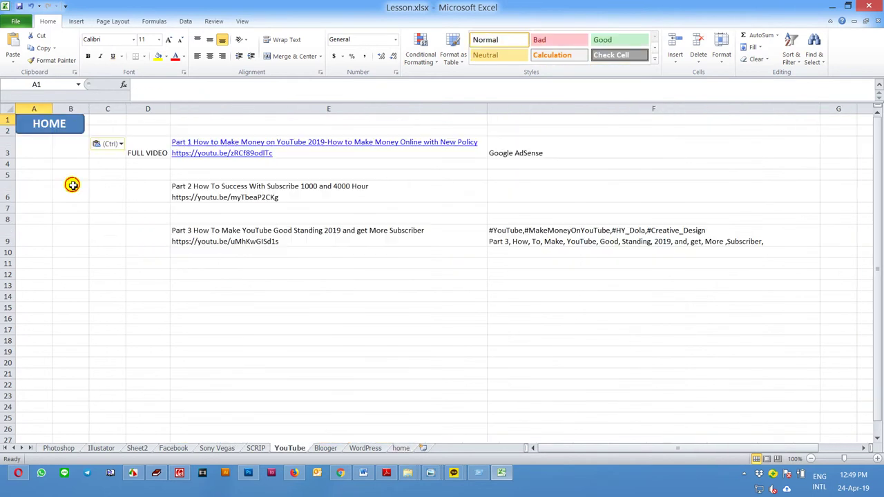
{"action": "left_click", "coordinate": [61, 131]}
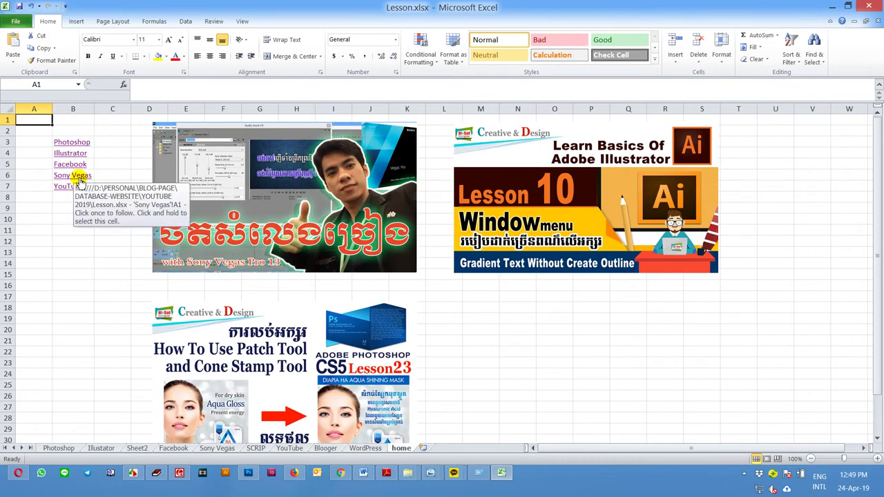
{"action": "left_click", "coordinate": [74, 131]}
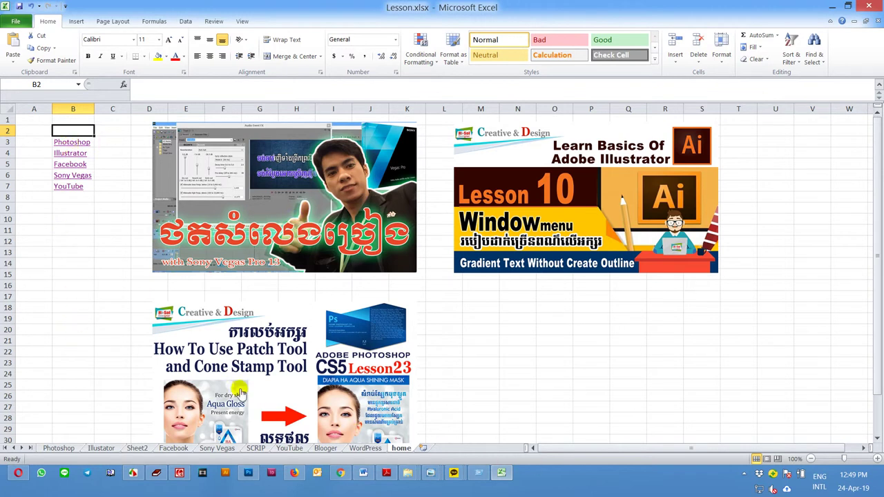
{"action": "left_click", "coordinate": [82, 197]}
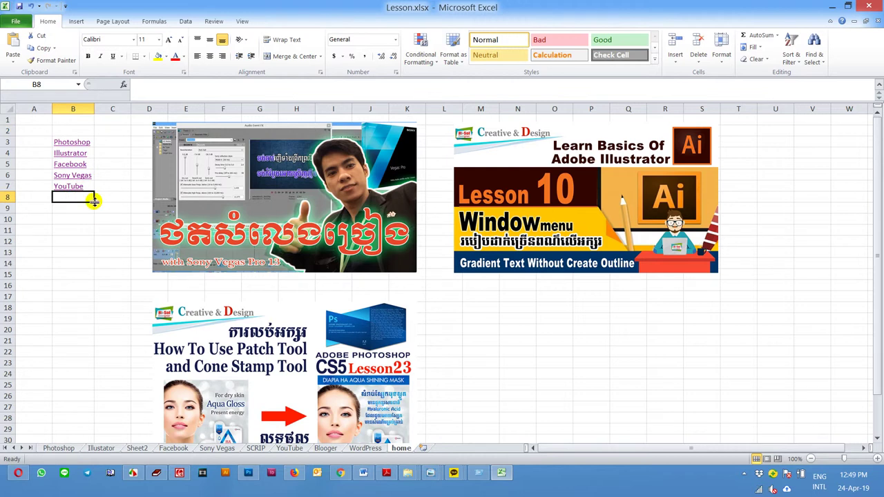
{"action": "type", "text": "Link new excel"}
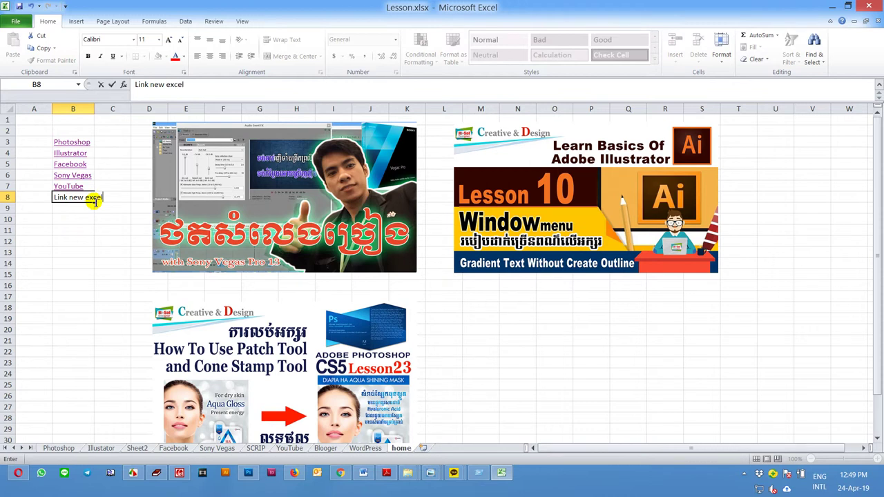
{"action": "left_click", "coordinate": [112, 218]}
{"action": "left_click", "coordinate": [88, 198]}
{"action": "right_click", "coordinate": [89, 201]}
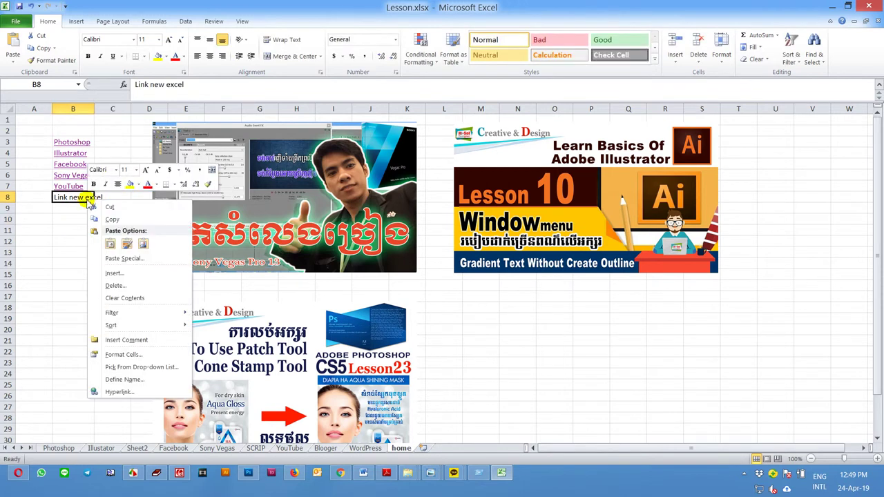
{"action": "left_click", "coordinate": [118, 393]}
{"action": "left_click_drag", "start_coordinate": [265, 291], "coordinate": [456, 231]}
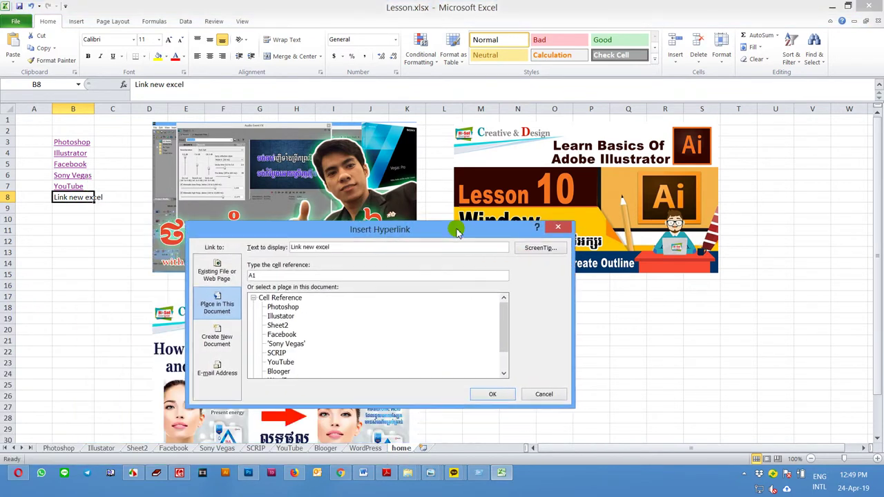
{"action": "left_click", "coordinate": [216, 273]}
{"action": "left_click_drag", "start_coordinate": [500, 304], "coordinate": [506, 354]}
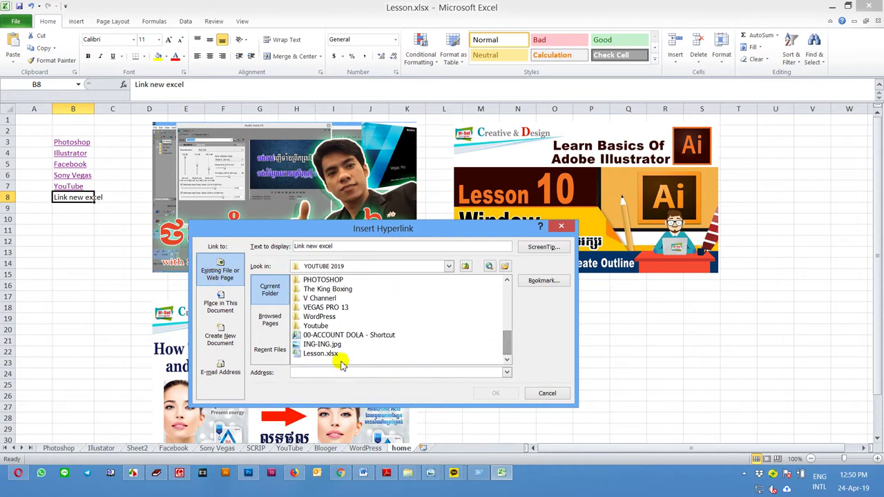
{"action": "left_click", "coordinate": [328, 289]}
{"action": "scroll", "coordinate": [345, 318], "scroll_direction": "up", "scroll_amount": 1}
{"action": "scroll", "coordinate": [349, 319], "scroll_direction": "up", "scroll_amount": 1}
{"action": "scroll", "coordinate": [352, 320], "scroll_direction": "up", "scroll_amount": 1}
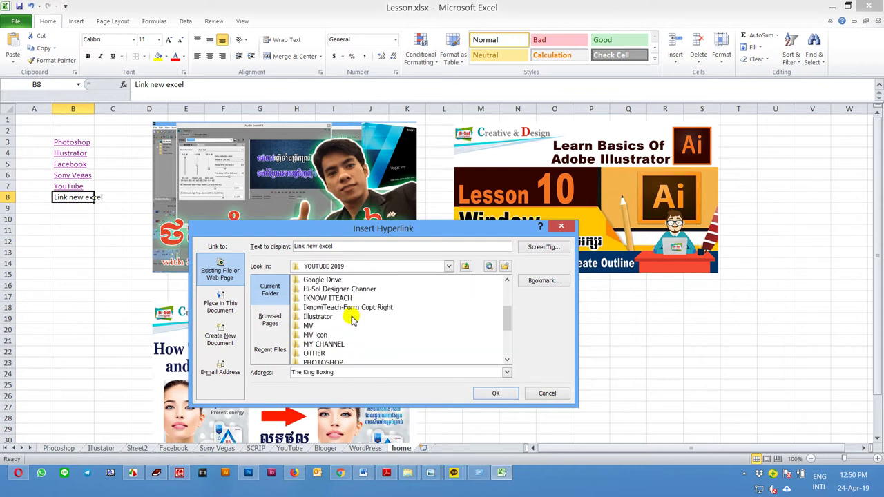
{"action": "double_click", "coordinate": [341, 299]}
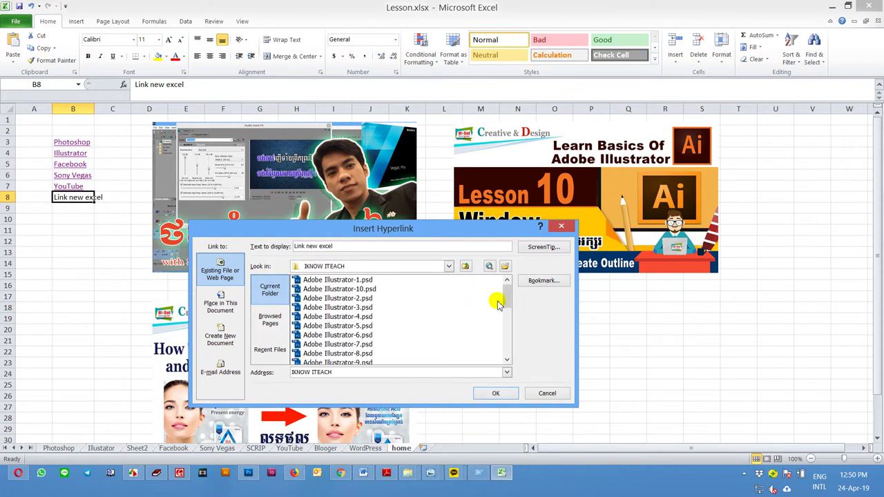
{"action": "left_click_drag", "start_coordinate": [506, 298], "coordinate": [510, 356]}
{"action": "left_click", "coordinate": [319, 335]}
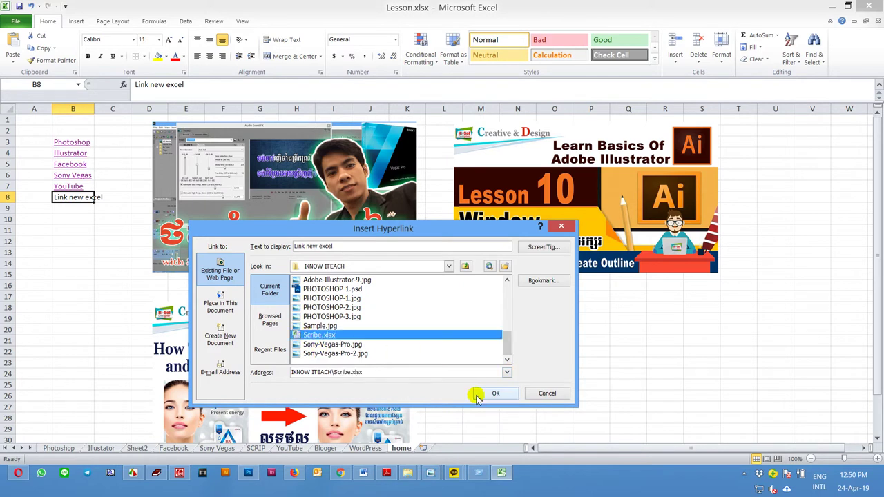
{"action": "left_click", "coordinate": [483, 393]}
{"action": "left_click", "coordinate": [103, 285]}
{"action": "left_click", "coordinate": [76, 198]}
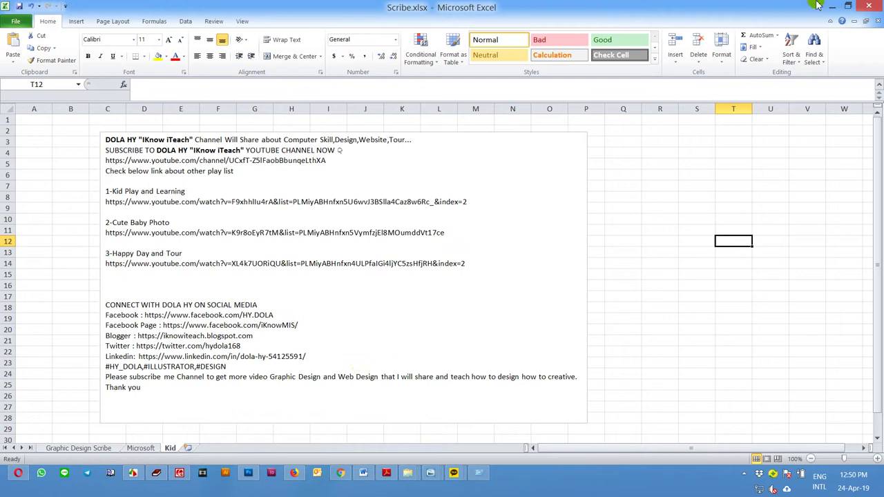
{"action": "left_click", "coordinate": [871, 6]}
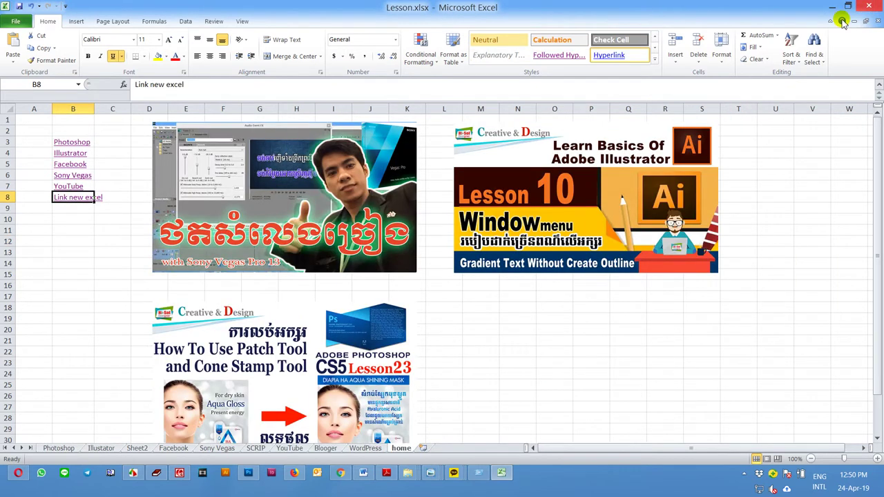
{"action": "left_click", "coordinate": [82, 198]}
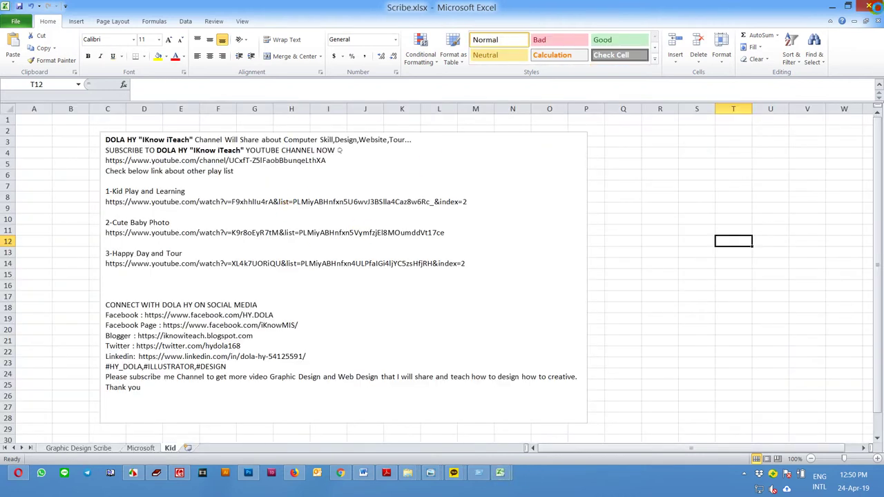
{"action": "left_click", "coordinate": [869, 5]}
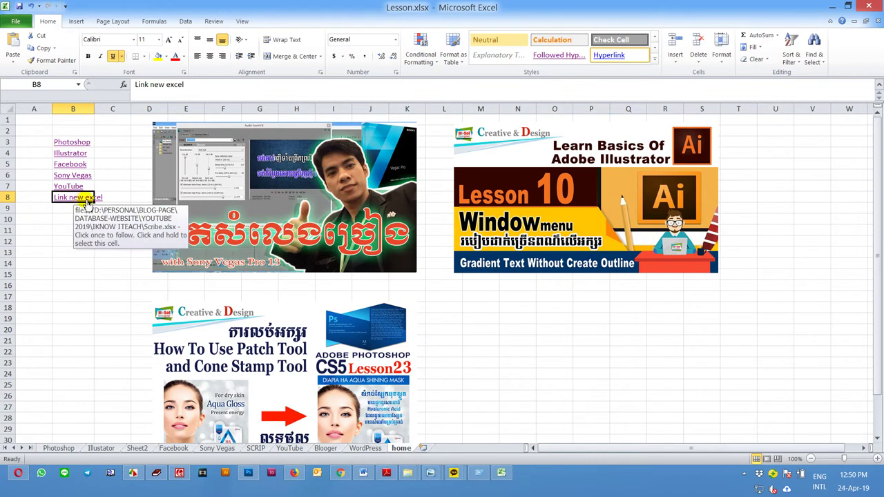
{"action": "key", "text": "Delete"}
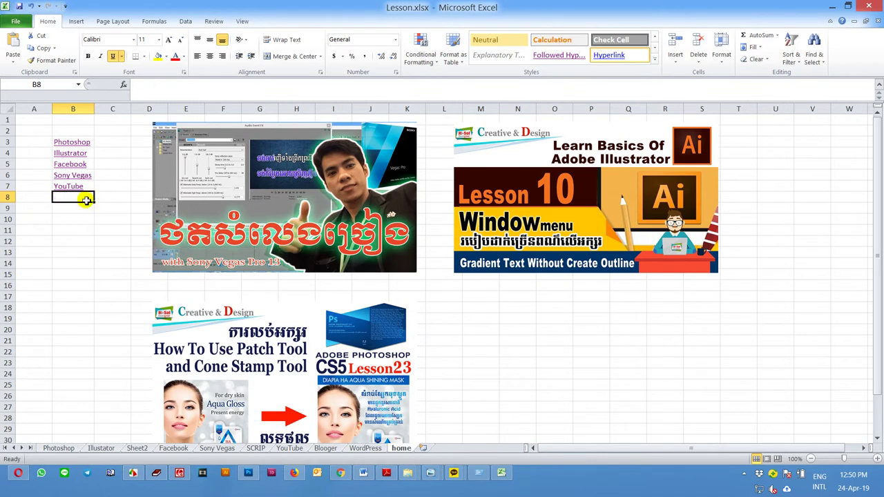
Rename the Photoshop sheet to 'Photoshop CS', then test the B3 link from the home sheet
{"action": "left_click", "coordinate": [97, 284]}
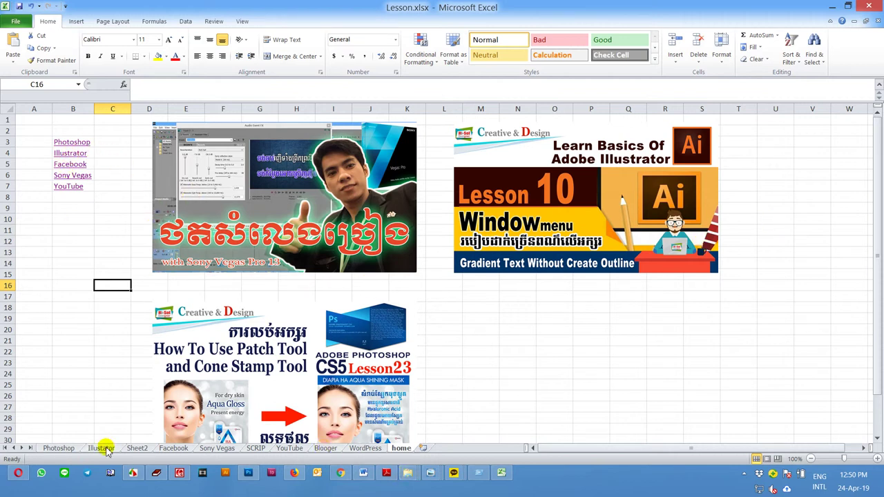
{"action": "left_click", "coordinate": [76, 449]}
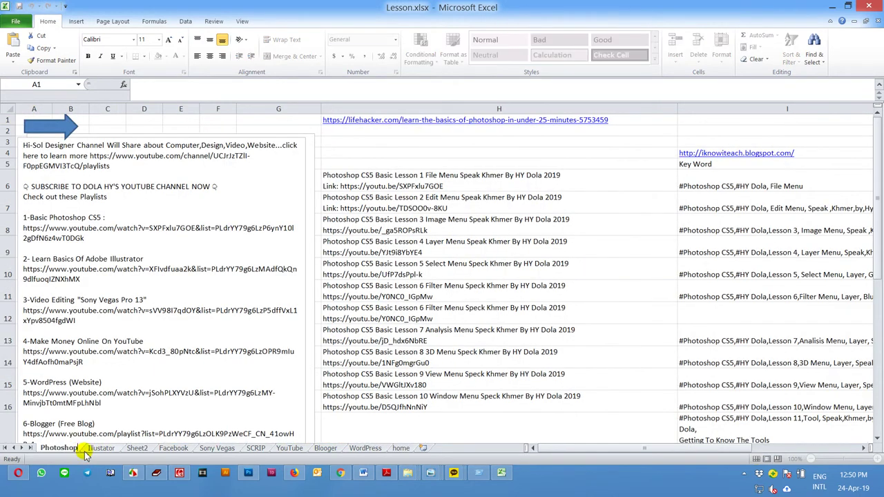
{"action": "type", "text": " CS"}
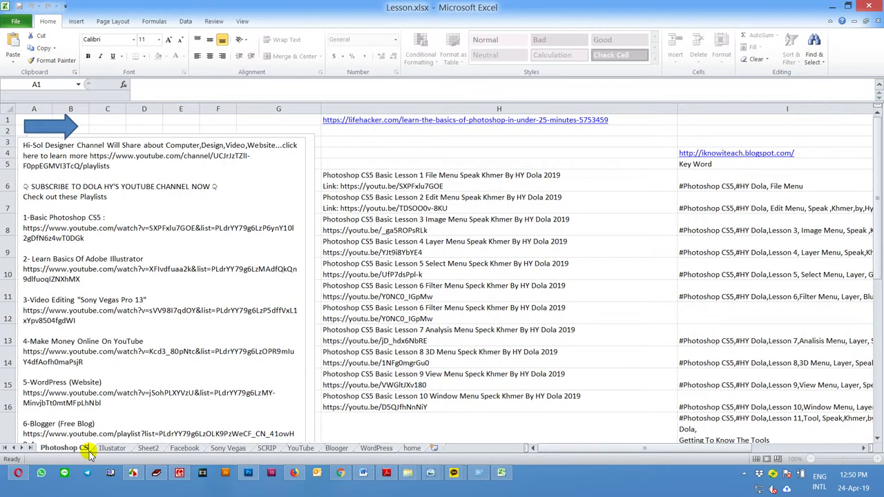
{"action": "left_click", "coordinate": [400, 151]}
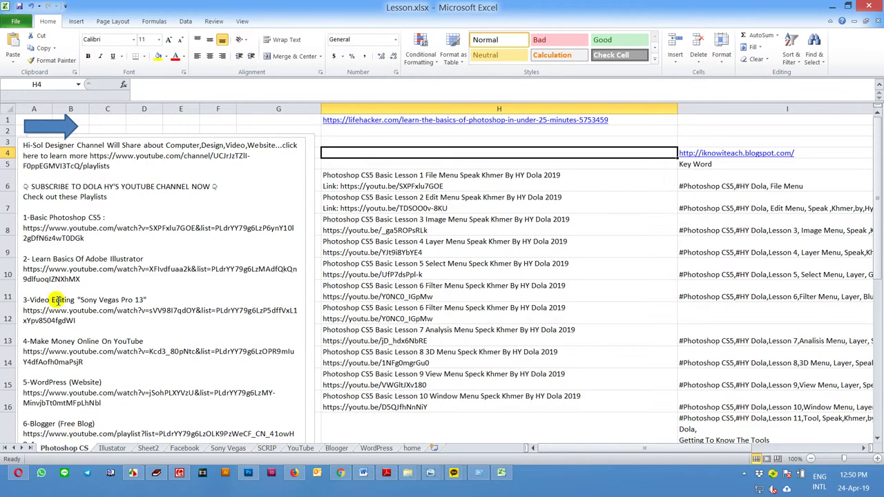
{"action": "left_click", "coordinate": [46, 129]}
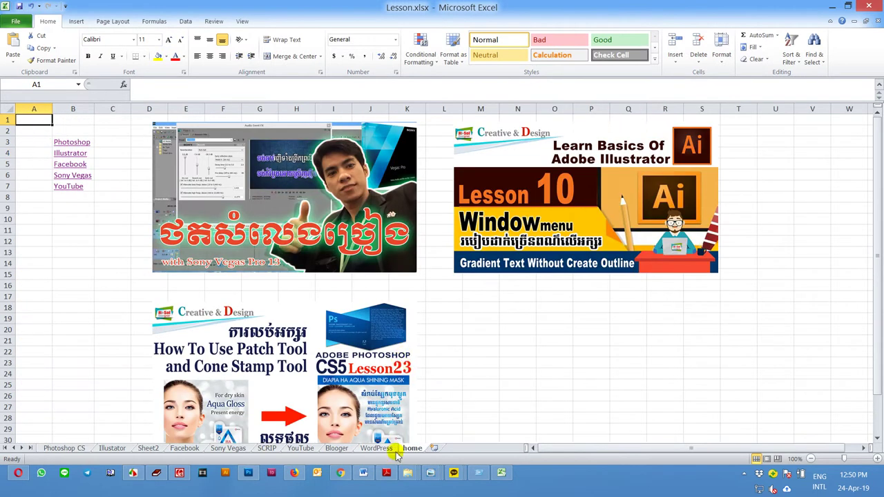
{"action": "left_click", "coordinate": [81, 143]}
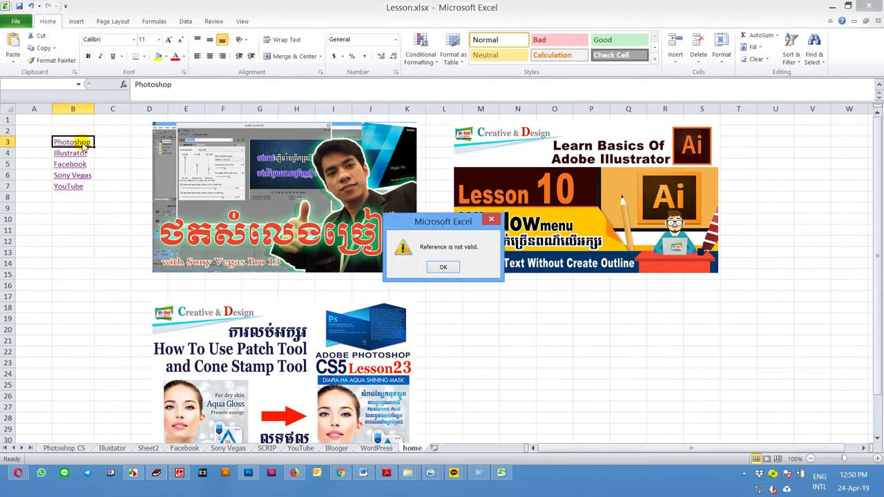
Change the B3 link's display text to 'Photoshop CS' and widen column B to fit it
{"action": "left_click", "coordinate": [448, 267]}
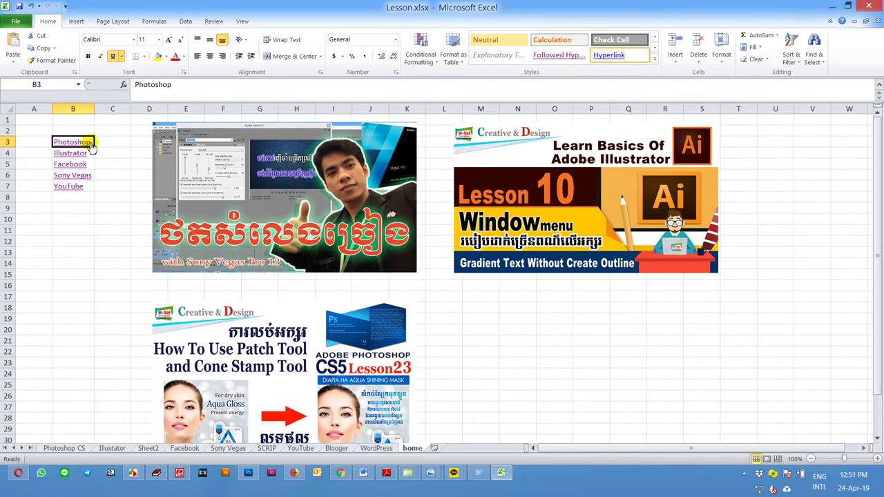
{"action": "right_click", "coordinate": [91, 144]}
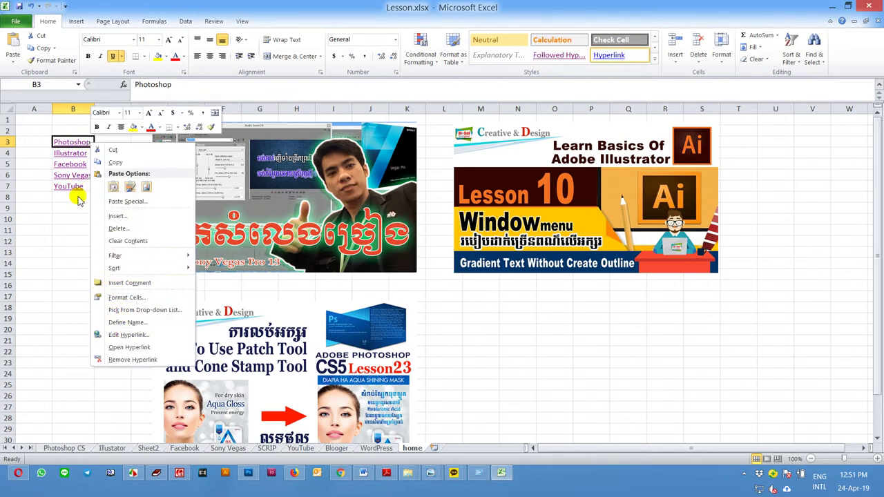
{"action": "left_click", "coordinate": [185, 84]}
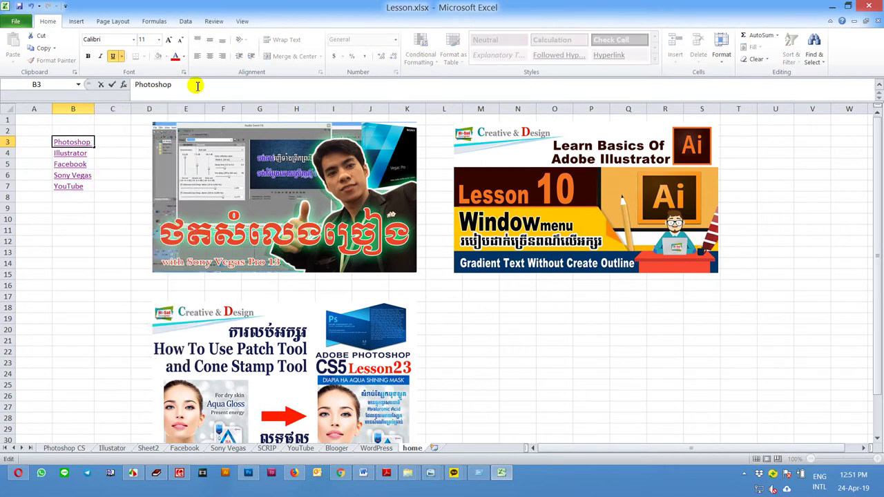
{"action": "type", "text": "CS"}
{"action": "left_click", "coordinate": [85, 282]}
{"action": "left_click", "coordinate": [86, 143]}
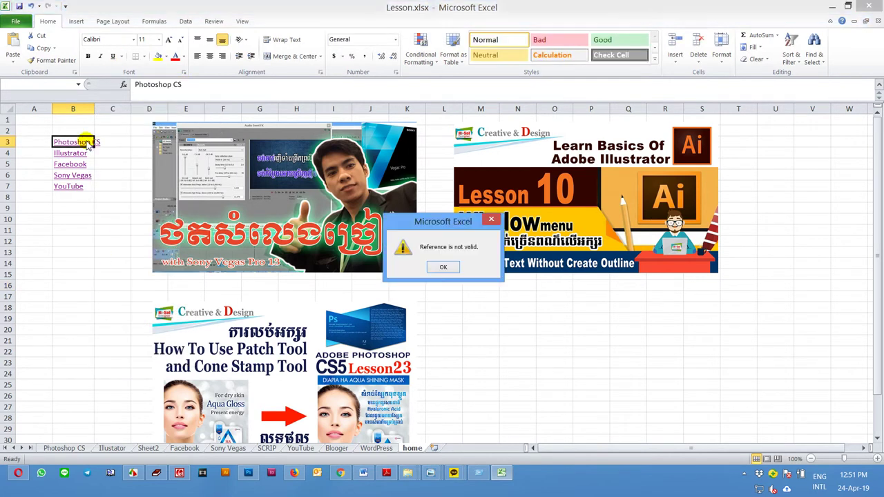
{"action": "left_click", "coordinate": [443, 267]}
{"action": "left_click_drag", "start_coordinate": [94, 107], "coordinate": [103, 107]}
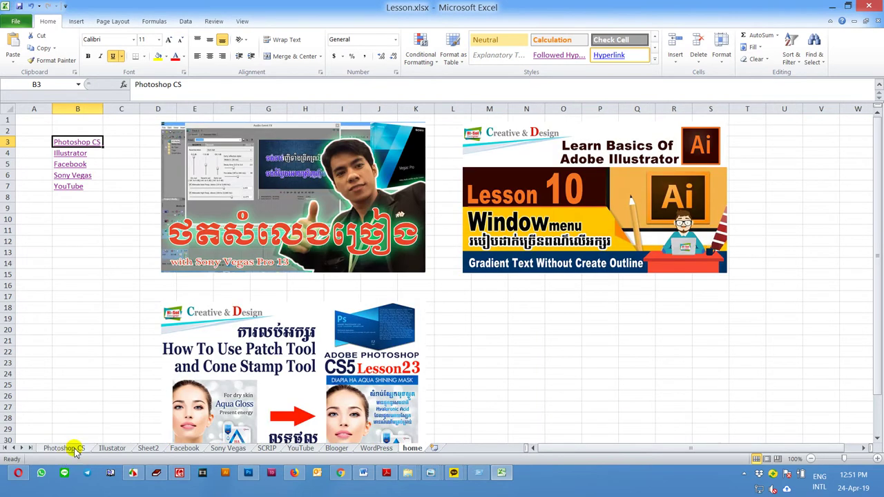
Rename the 'Photoshop CS' sheet back to 'Photoshop' and confirm the B3 link opens it
{"action": "left_click", "coordinate": [74, 450]}
{"action": "double_click", "coordinate": [71, 450]}
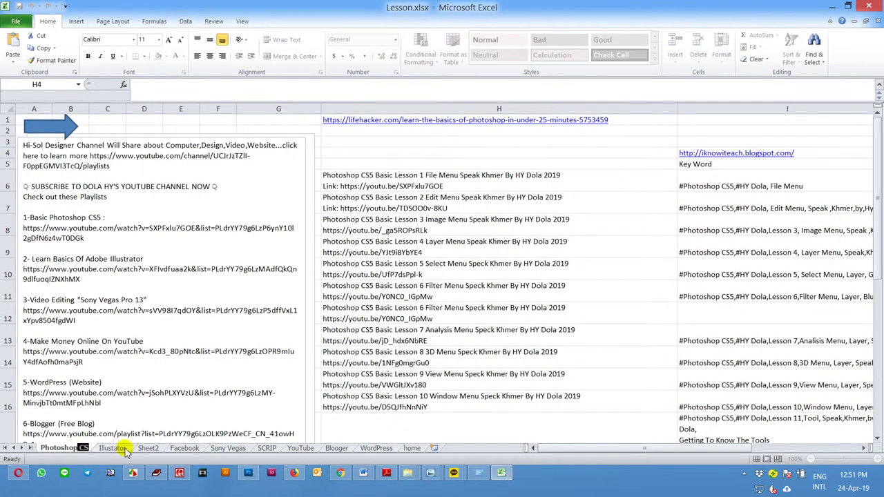
{"action": "key", "text": "BackSpace"}
{"action": "key", "text": "BackSpace"}
{"action": "key", "text": "BackSpace"}
{"action": "left_click", "coordinate": [351, 152]}
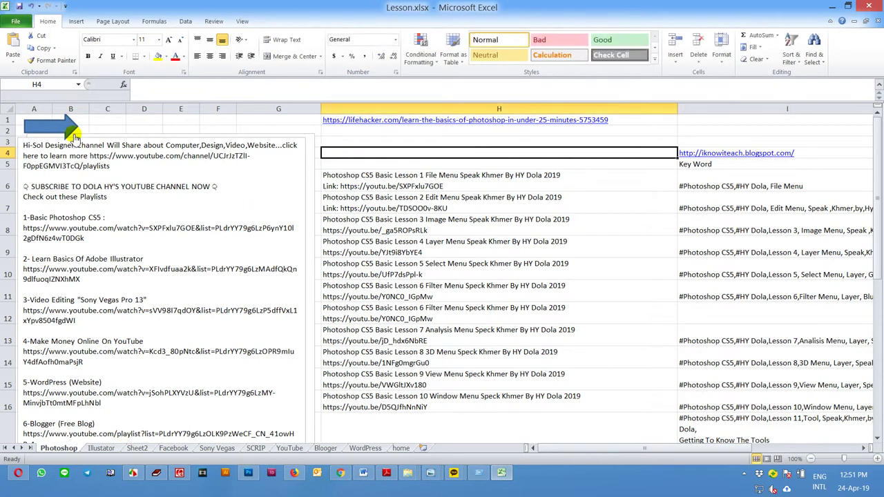
{"action": "left_click", "coordinate": [66, 128]}
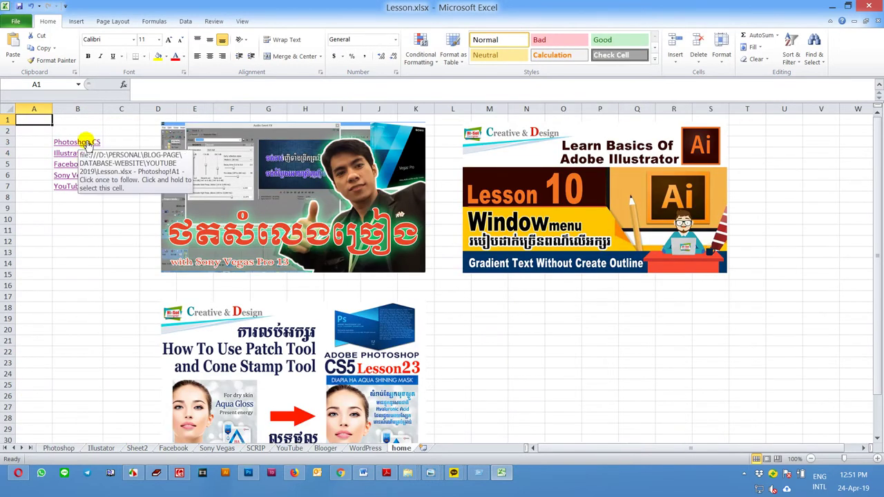
{"action": "left_click", "coordinate": [90, 143]}
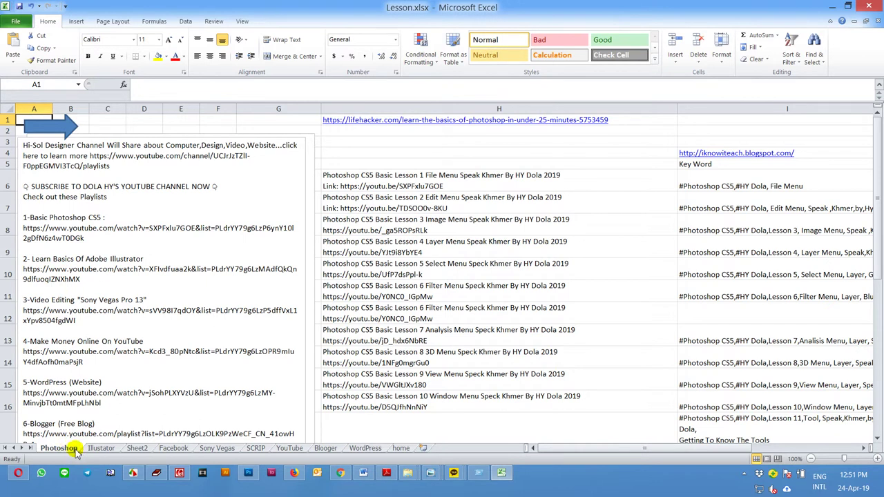
{"action": "left_click", "coordinate": [53, 125]}
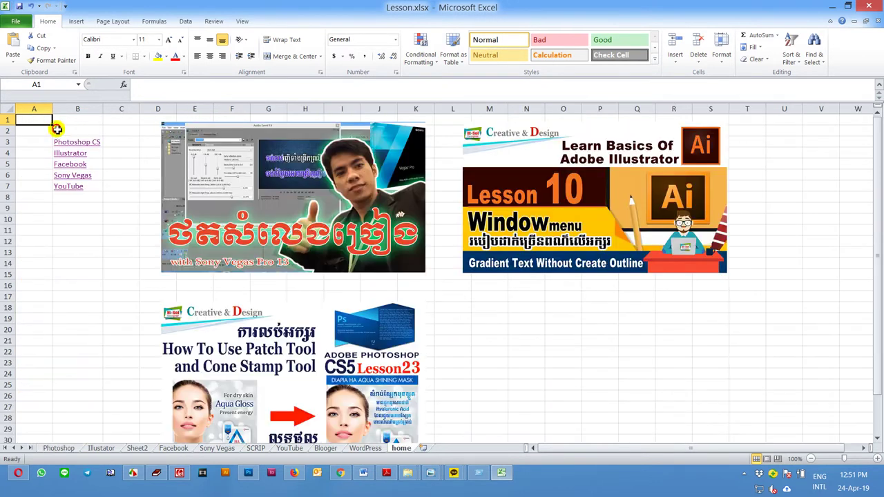
{"action": "left_click", "coordinate": [72, 175]}
{"action": "left_click", "coordinate": [49, 128]}
{"action": "left_click", "coordinate": [75, 186]}
{"action": "left_click", "coordinate": [64, 123]}
{"action": "left_click", "coordinate": [509, 347]}
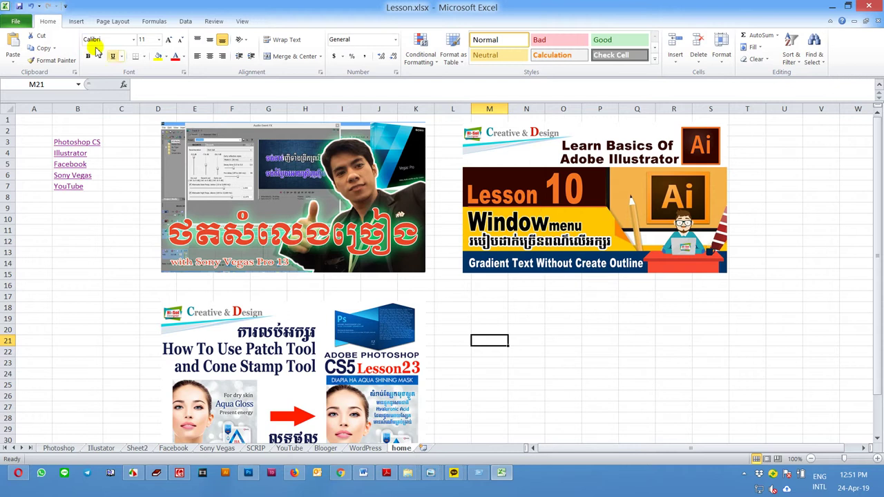
{"action": "left_click", "coordinate": [76, 20]}
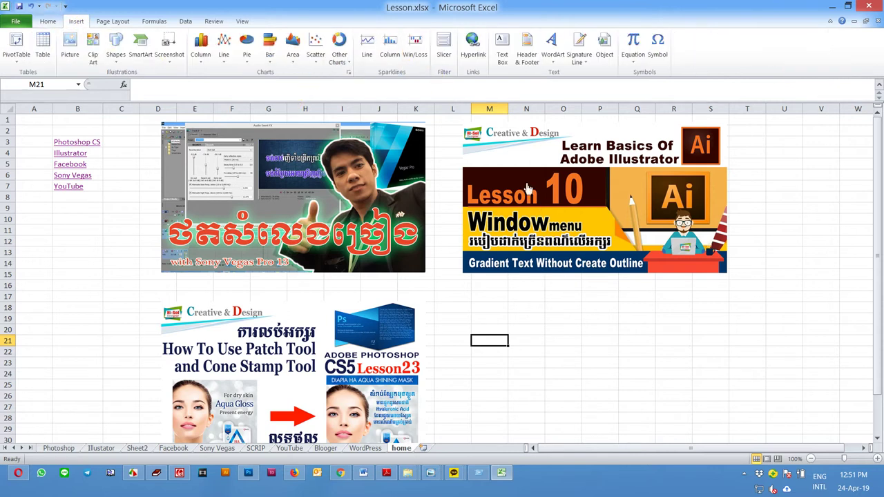
{"action": "left_click", "coordinate": [347, 201]}
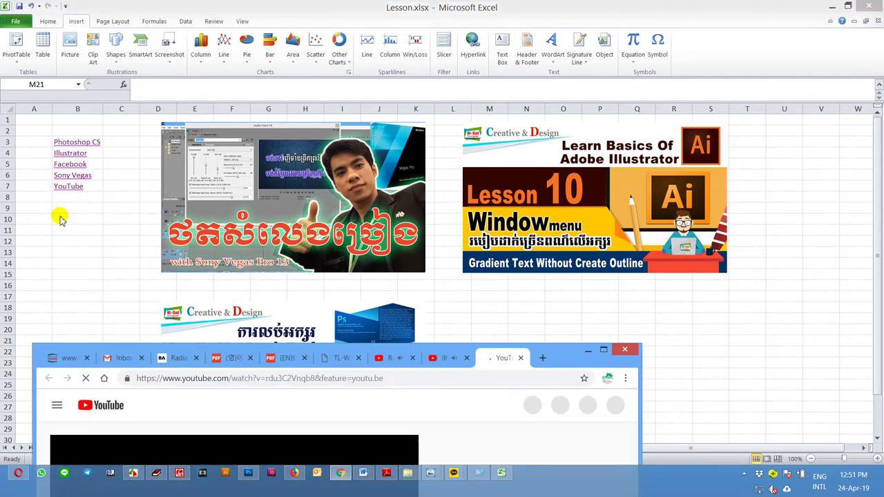
{"action": "left_click", "coordinate": [117, 276]}
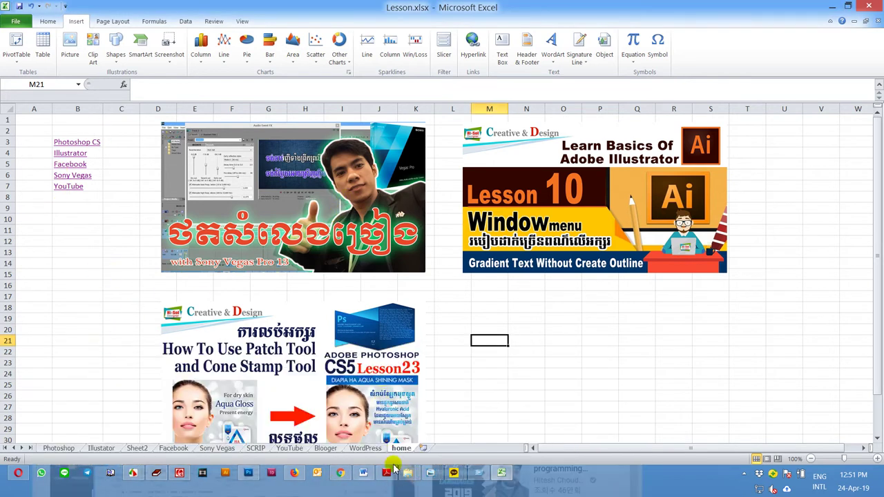
{"action": "left_click", "coordinate": [72, 176]}
{"action": "left_click", "coordinate": [48, 124]}
{"action": "left_click", "coordinate": [66, 152]}
{"action": "left_click", "coordinate": [30, 119]}
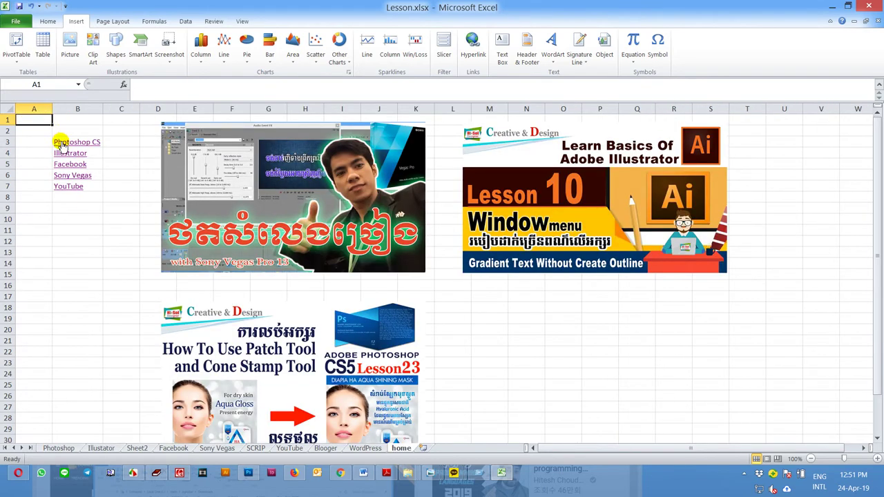
{"action": "left_click", "coordinate": [63, 143]}
{"action": "left_click", "coordinate": [55, 128]}
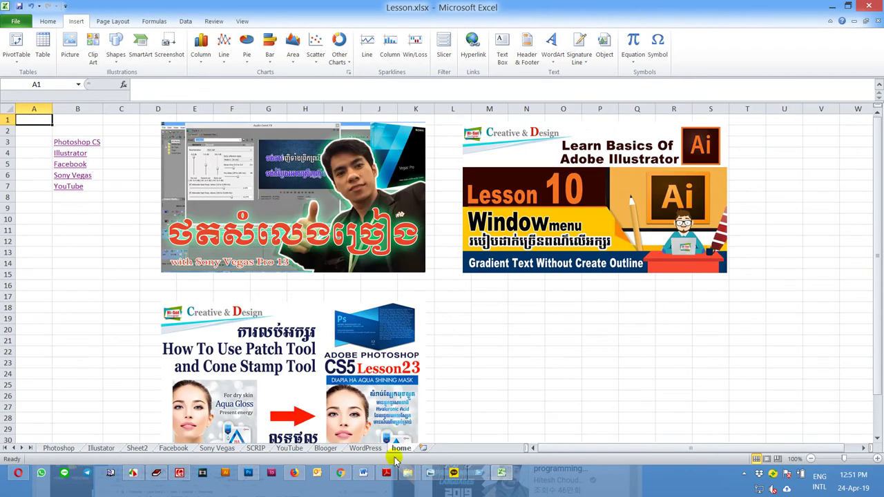
{"action": "scroll", "coordinate": [590, 391], "scroll_direction": "down", "scroll_amount": 1}
{"action": "scroll", "coordinate": [100, 238], "scroll_direction": "up", "scroll_amount": 1}
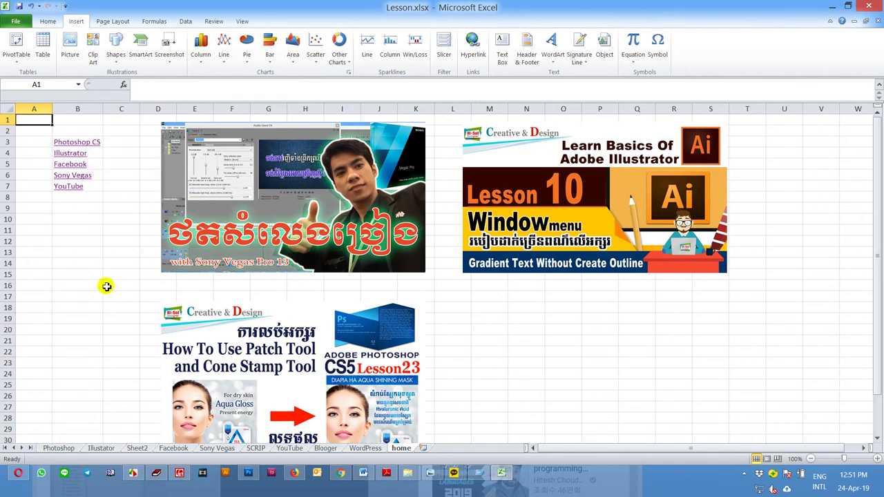
{"action": "scroll", "coordinate": [103, 287], "scroll_direction": "down", "scroll_amount": 15}
{"action": "scroll", "coordinate": [111, 287], "scroll_direction": "down", "scroll_amount": 12}
{"action": "scroll", "coordinate": [129, 279], "scroll_direction": "down", "scroll_amount": 16}
{"action": "scroll", "coordinate": [866, 367], "scroll_direction": "down", "scroll_amount": 11}
{"action": "scroll", "coordinate": [257, 338], "scroll_direction": "down", "scroll_amount": 10}
{"action": "scroll", "coordinate": [243, 357], "scroll_direction": "down", "scroll_amount": 10}
{"action": "scroll", "coordinate": [69, 367], "scroll_direction": "down", "scroll_amount": 11}
{"action": "left_click", "coordinate": [69, 368]}
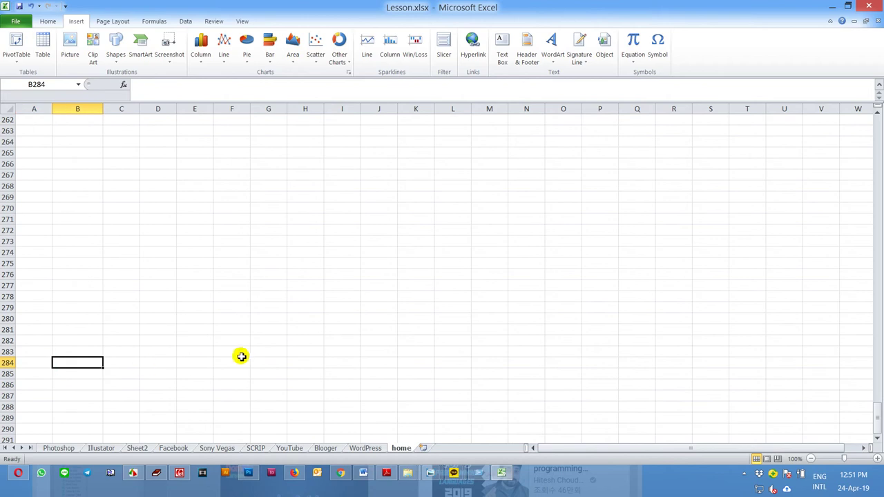
{"action": "scroll", "coordinate": [239, 344], "scroll_direction": "up", "scroll_amount": 10}
{"action": "scroll", "coordinate": [239, 343], "scroll_direction": "up", "scroll_amount": 18}
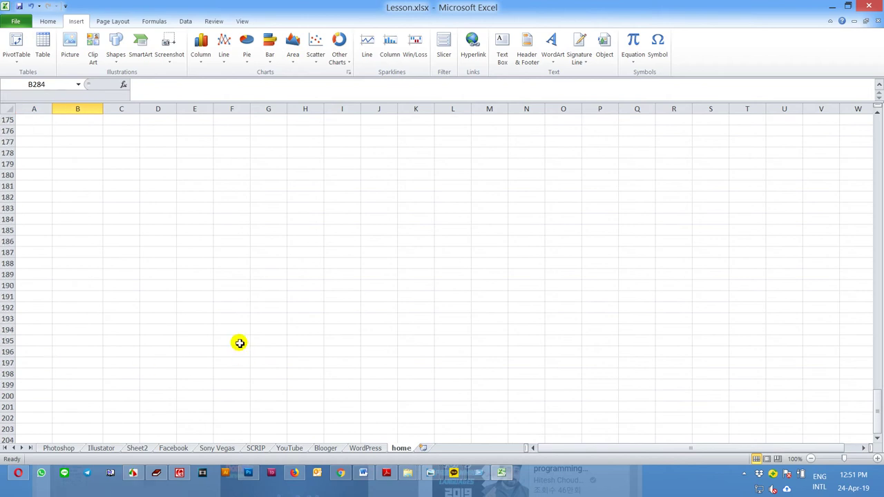
{"action": "scroll", "coordinate": [240, 344], "scroll_direction": "up", "scroll_amount": 16}
{"action": "scroll", "coordinate": [241, 343], "scroll_direction": "up", "scroll_amount": 11}
{"action": "scroll", "coordinate": [242, 342], "scroll_direction": "up", "scroll_amount": 11}
{"action": "scroll", "coordinate": [245, 343], "scroll_direction": "up", "scroll_amount": 16}
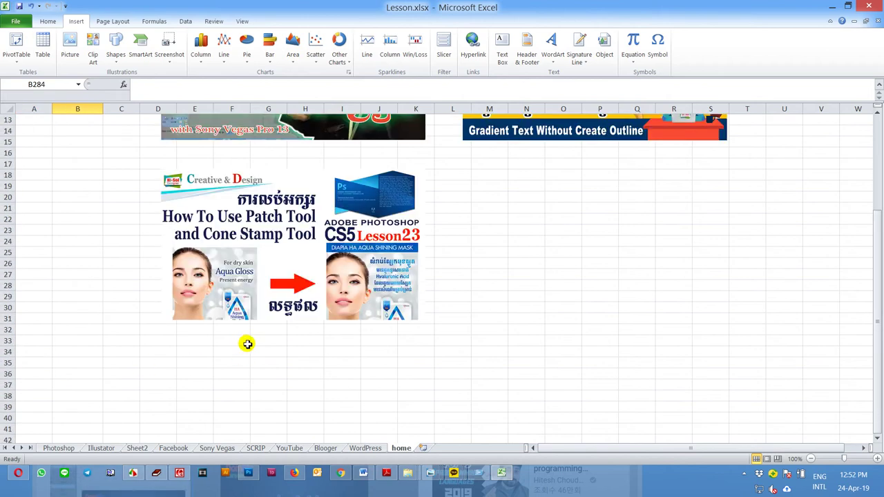
{"action": "scroll", "coordinate": [246, 345], "scroll_direction": "up", "scroll_amount": 4}
{"action": "left_click", "coordinate": [99, 207]}
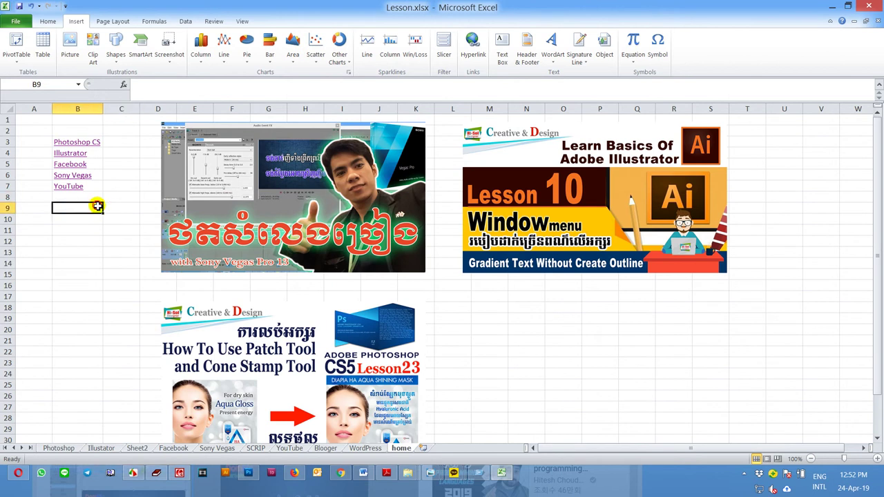
Enter 'Link to Numer 500!!' in cell B9 and reselect it to check the text
{"action": "type", "text": "Link to "}
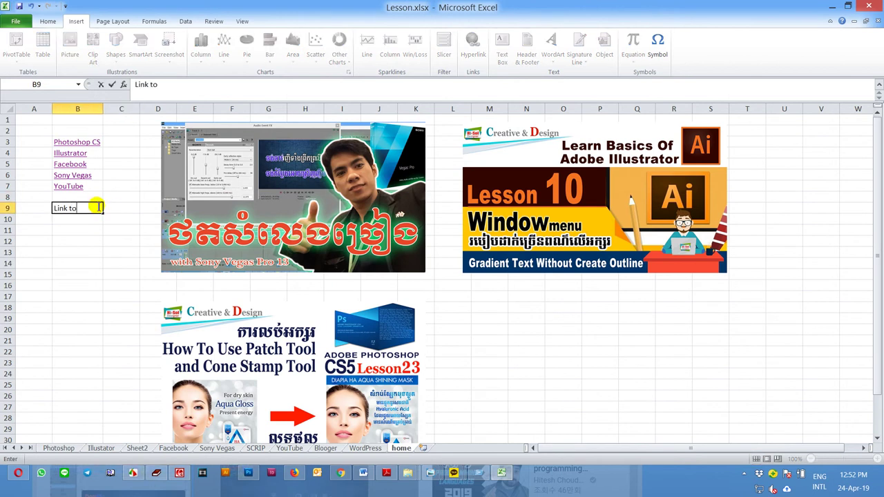
{"action": "type", "text": "Numer 500!"}
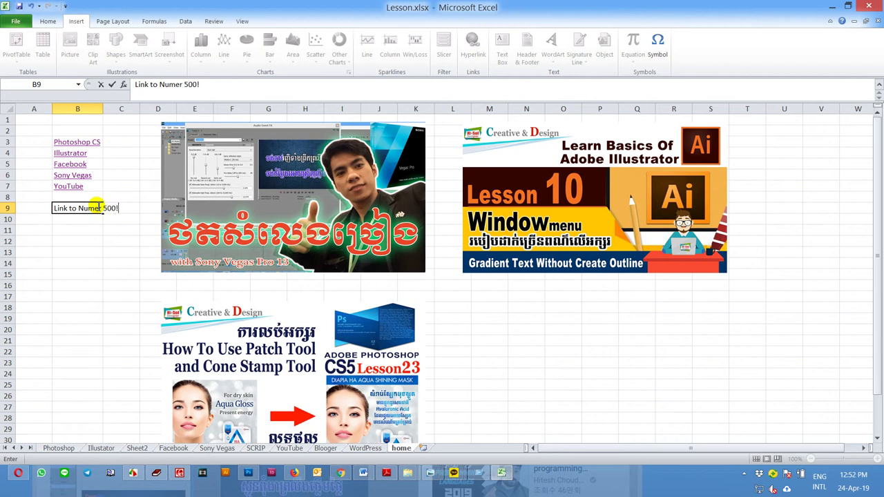
{"action": "left_click", "coordinate": [137, 262]}
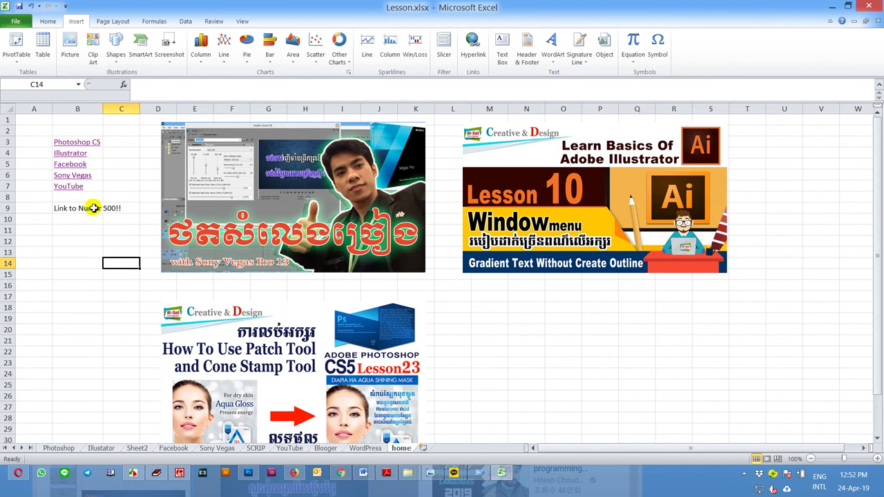
{"action": "left_click", "coordinate": [93, 208]}
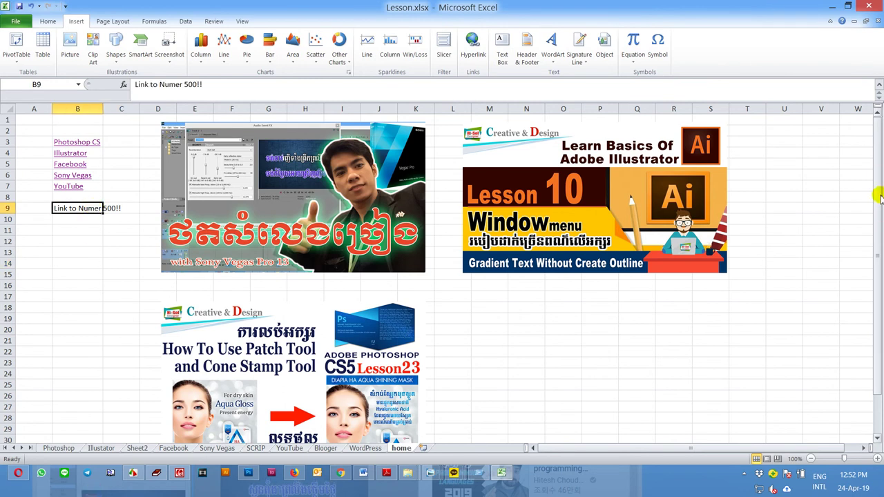
{"action": "left_click_drag", "start_coordinate": [880, 195], "coordinate": [880, 195]}
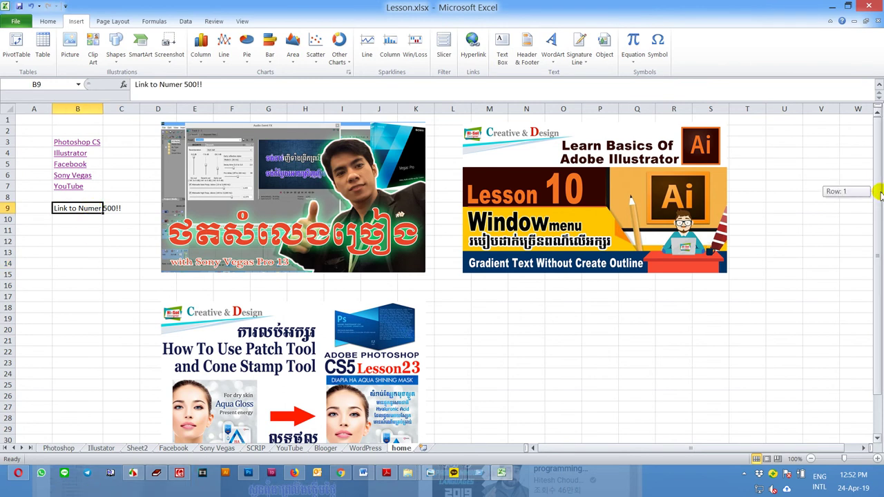